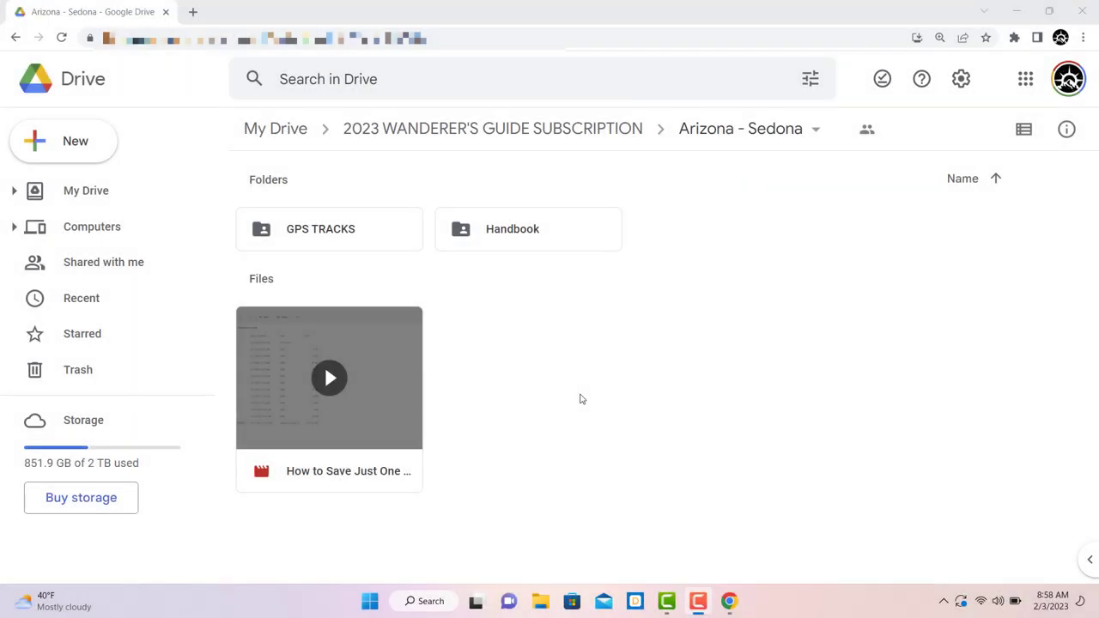
Open the GPS TRACKS folder in Google Drive to list its GPX and KMZ subfolders
{"action": "double_click", "coordinate": [335, 230]}
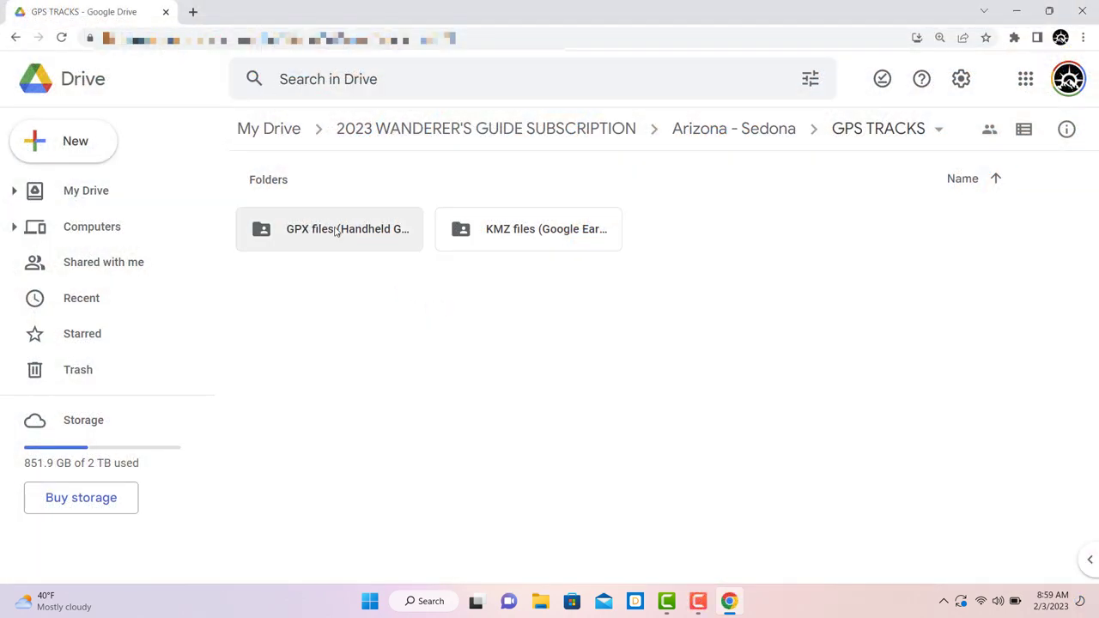
In the KMZ files folder, download the Chapter 1 - Boynton Pass KMZ file
{"action": "double_click", "coordinate": [519, 234]}
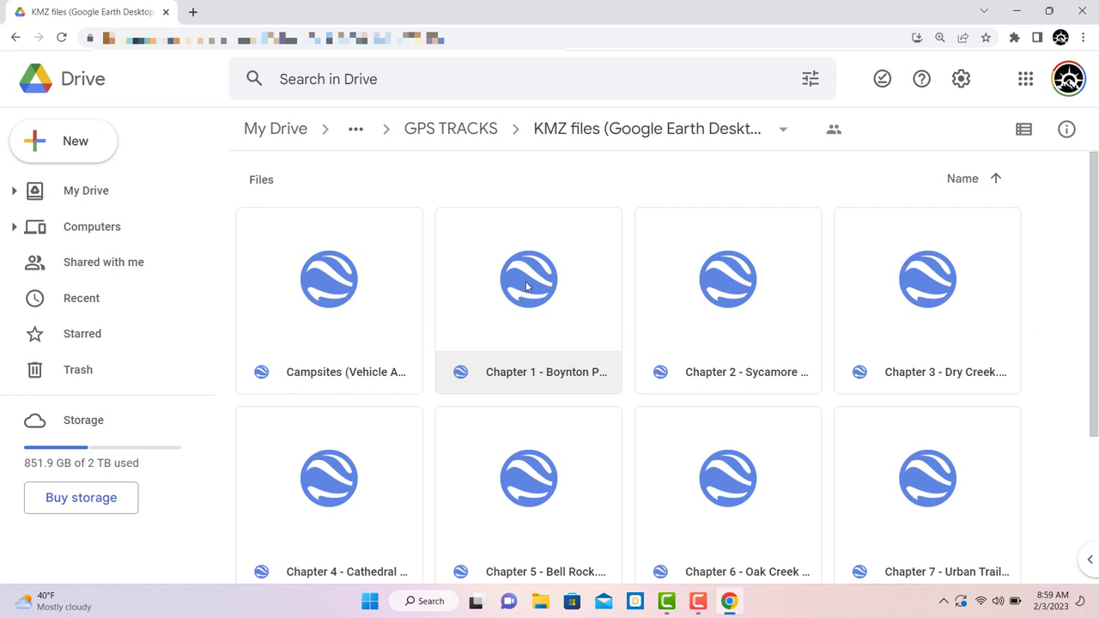
{"action": "left_click", "coordinate": [527, 286]}
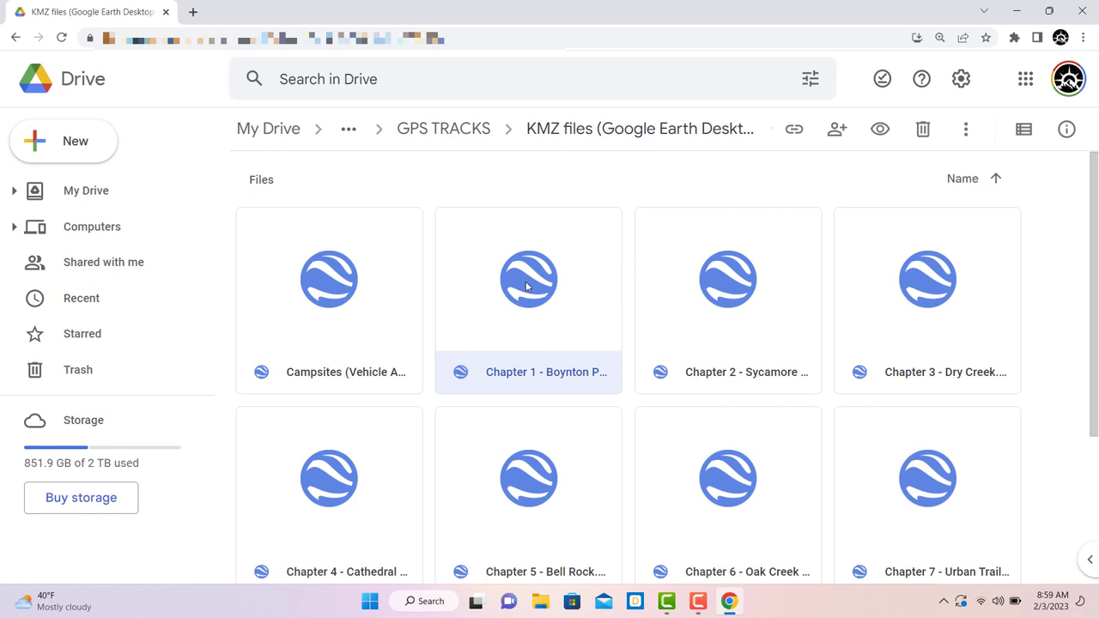
{"action": "key", "text": "Escape"}
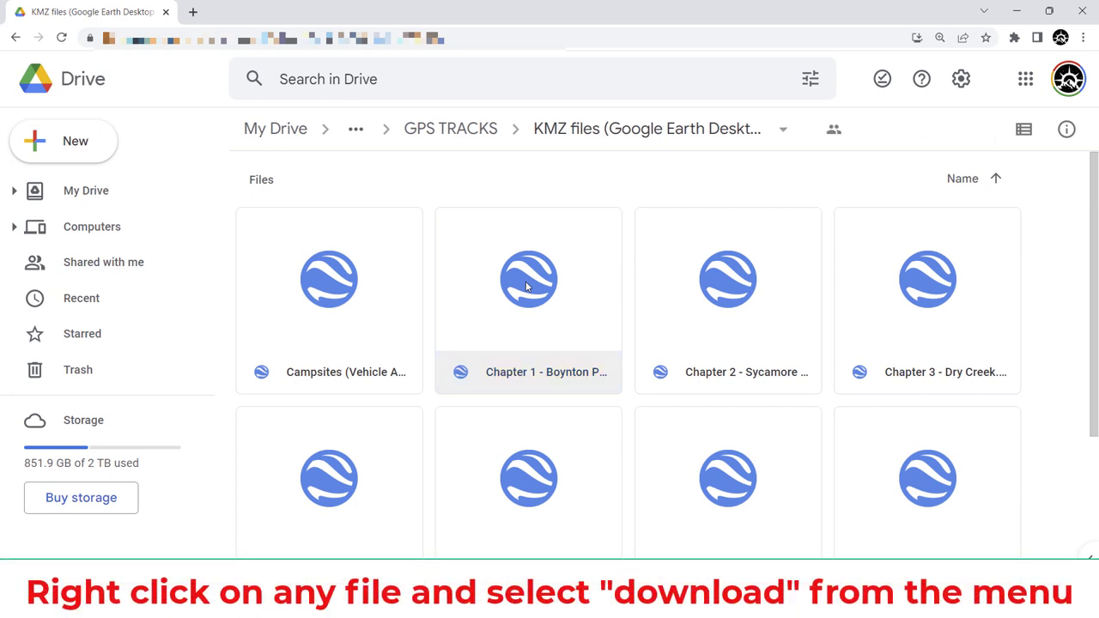
{"action": "left_click", "coordinate": [528, 286]}
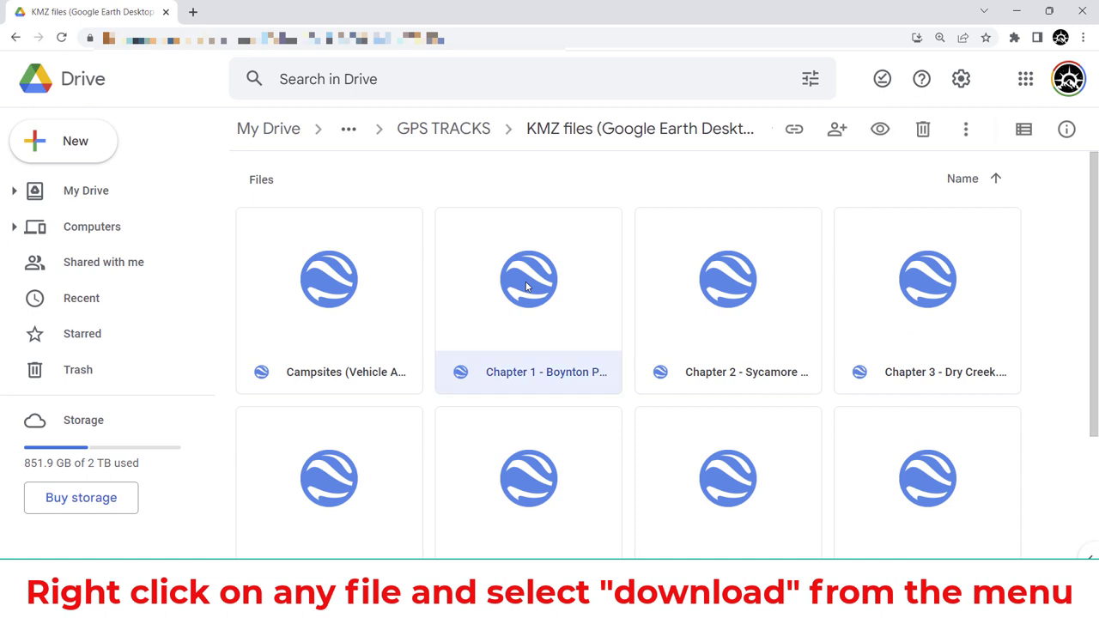
{"action": "key", "text": "Escape"}
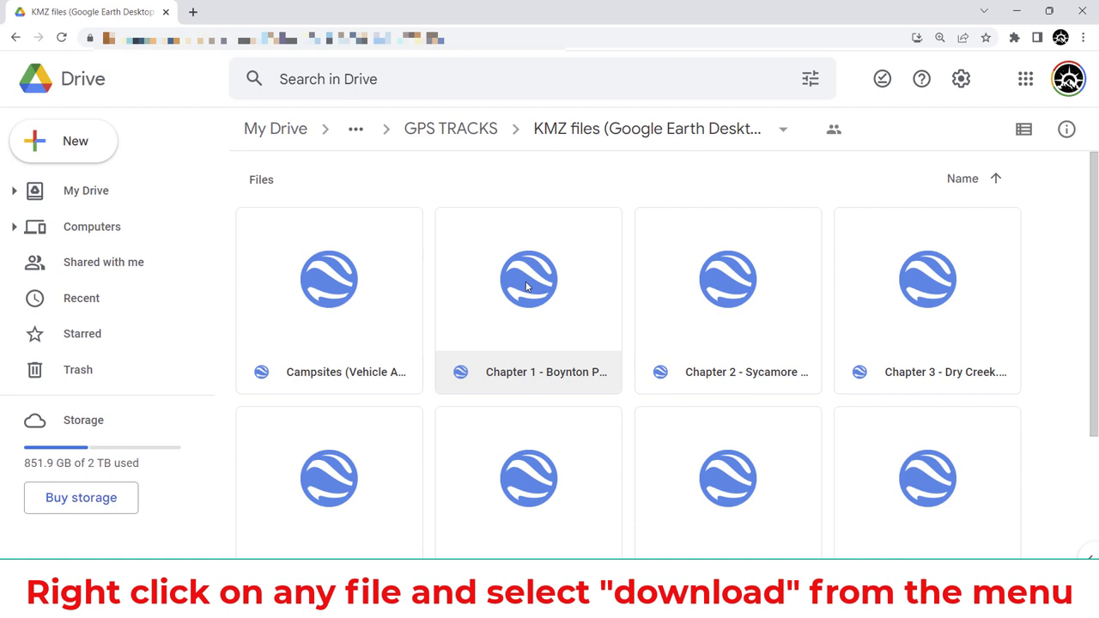
{"action": "left_click", "coordinate": [528, 286]}
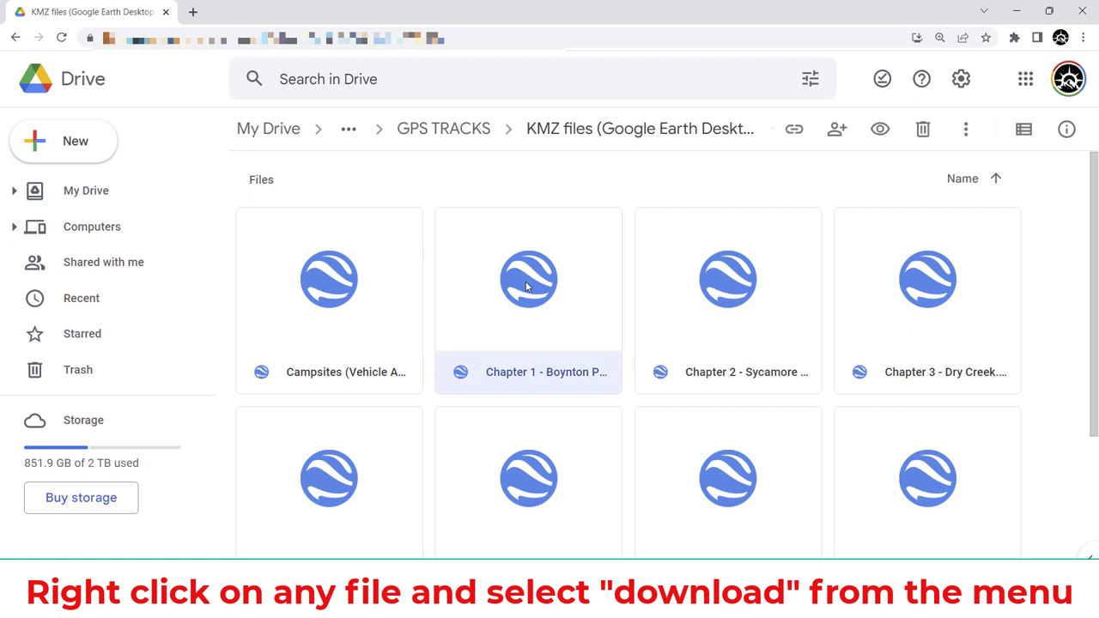
{"action": "right_click", "coordinate": [528, 286]}
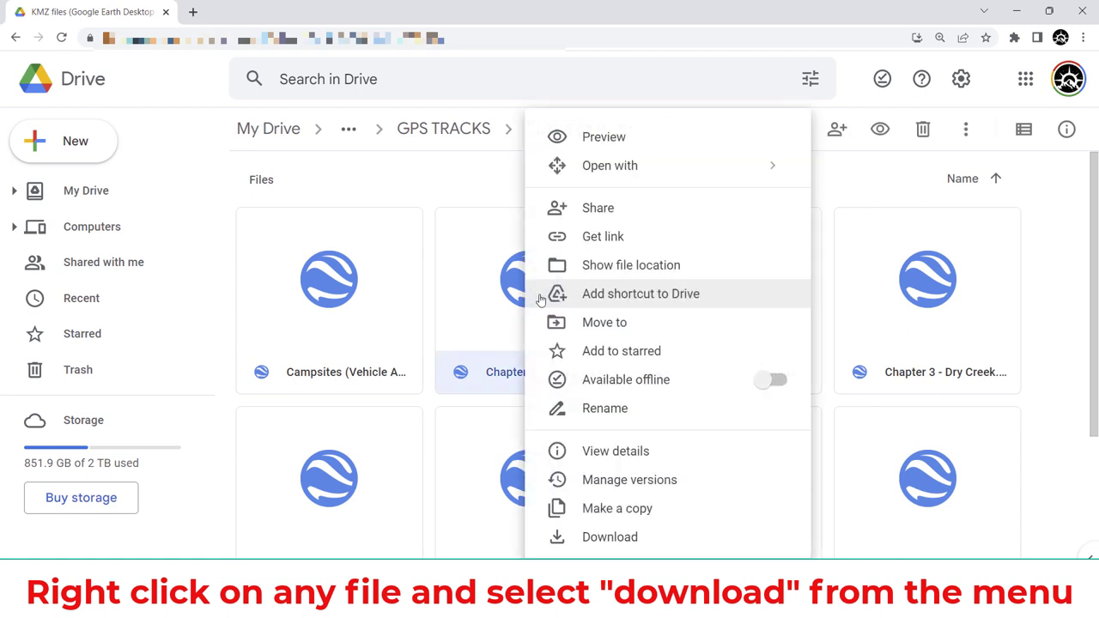
{"action": "left_click", "coordinate": [612, 538]}
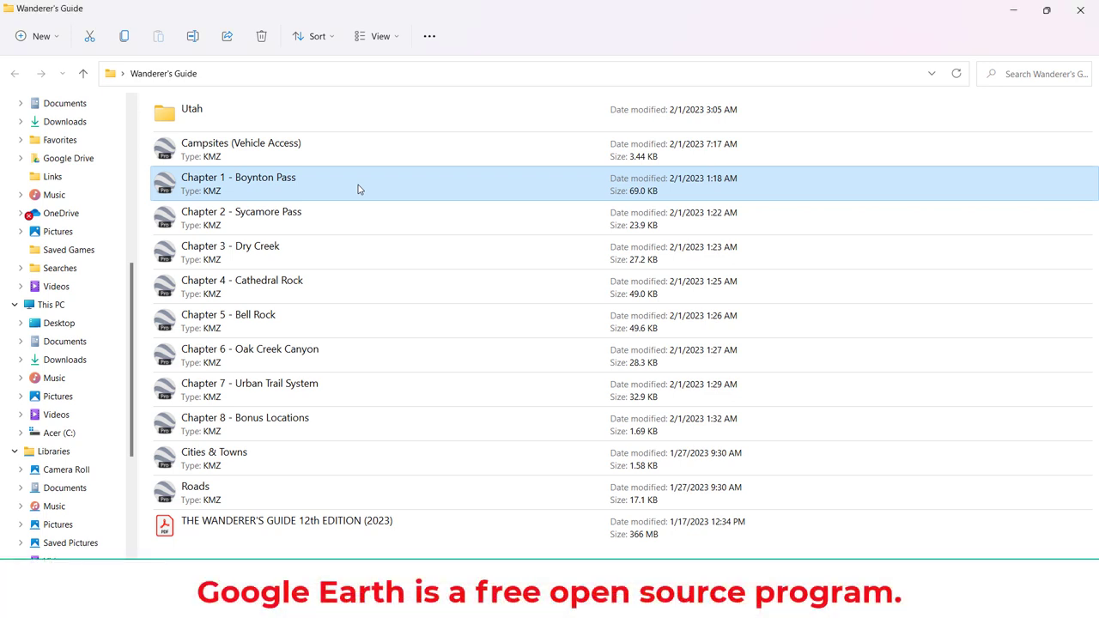
Launch Chapter 1 - Boynton Pass.kmz from File Explorer into Google Earth Pro
{"action": "double_click", "coordinate": [264, 187]}
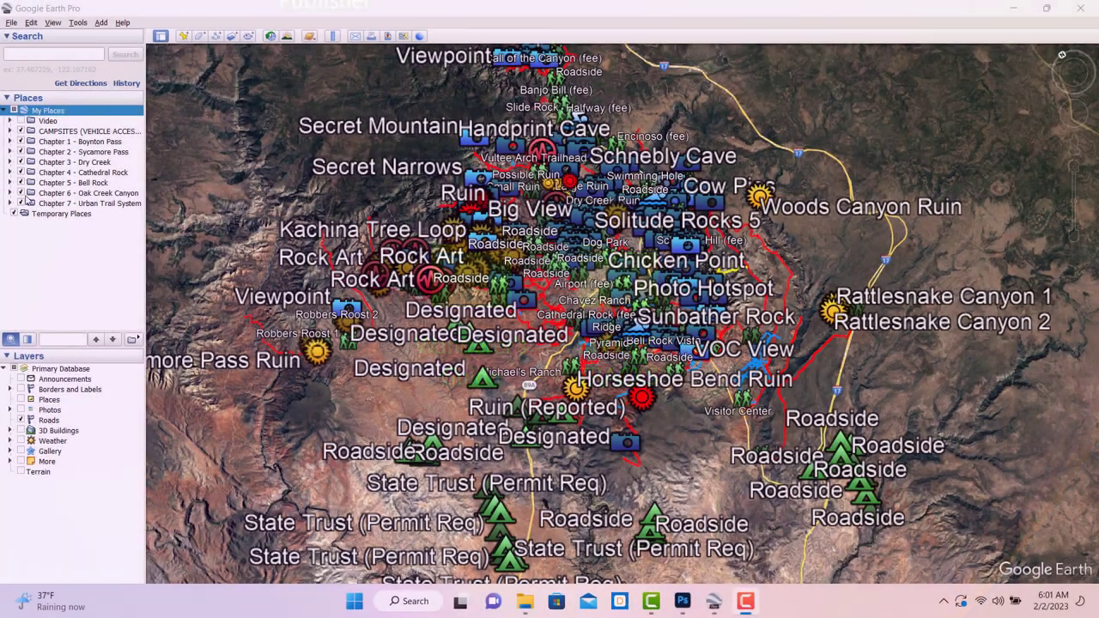
Fly to the Chapter 1 - Boynton Pass trails and select Chapters 2 through 7 in My Places
{"action": "left_click", "coordinate": [62, 142]}
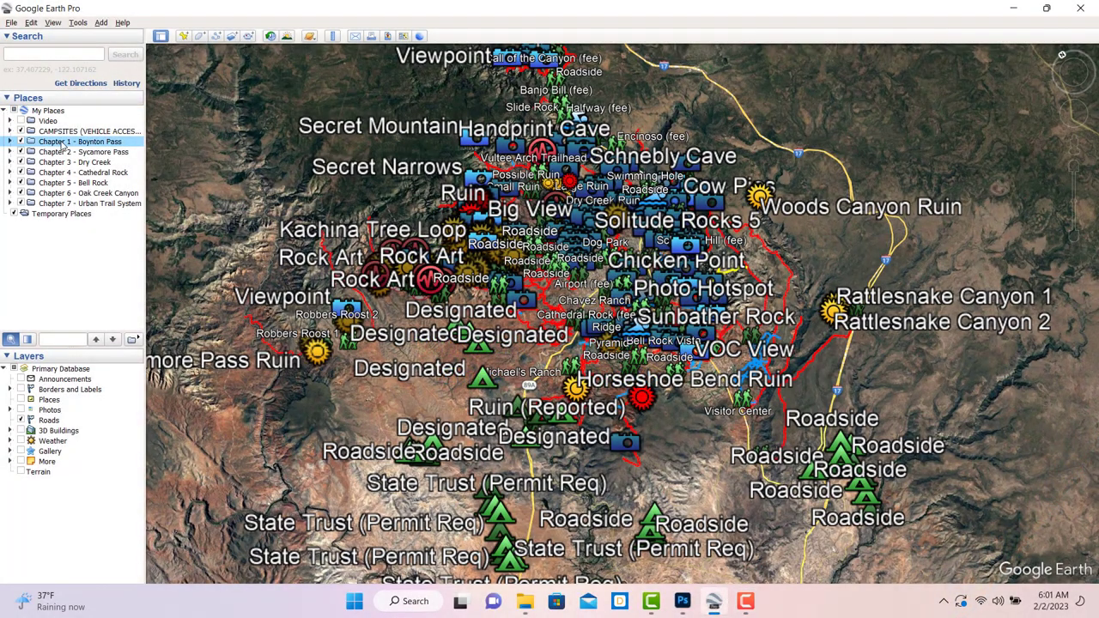
{"action": "double_click", "coordinate": [63, 144]}
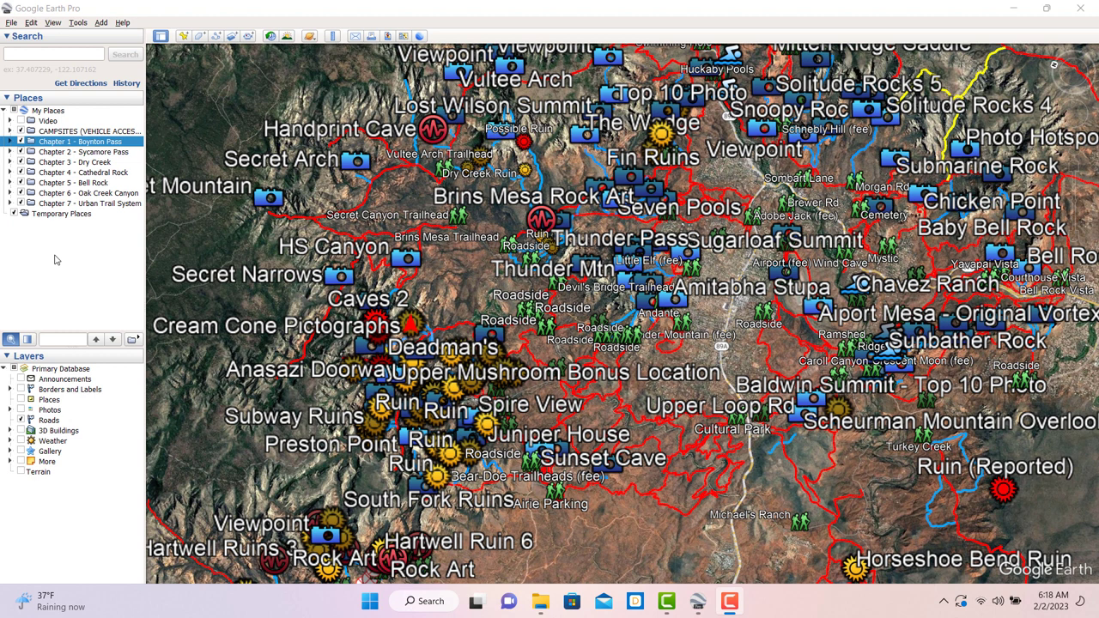
{"action": "left_click", "coordinate": [89, 152]}
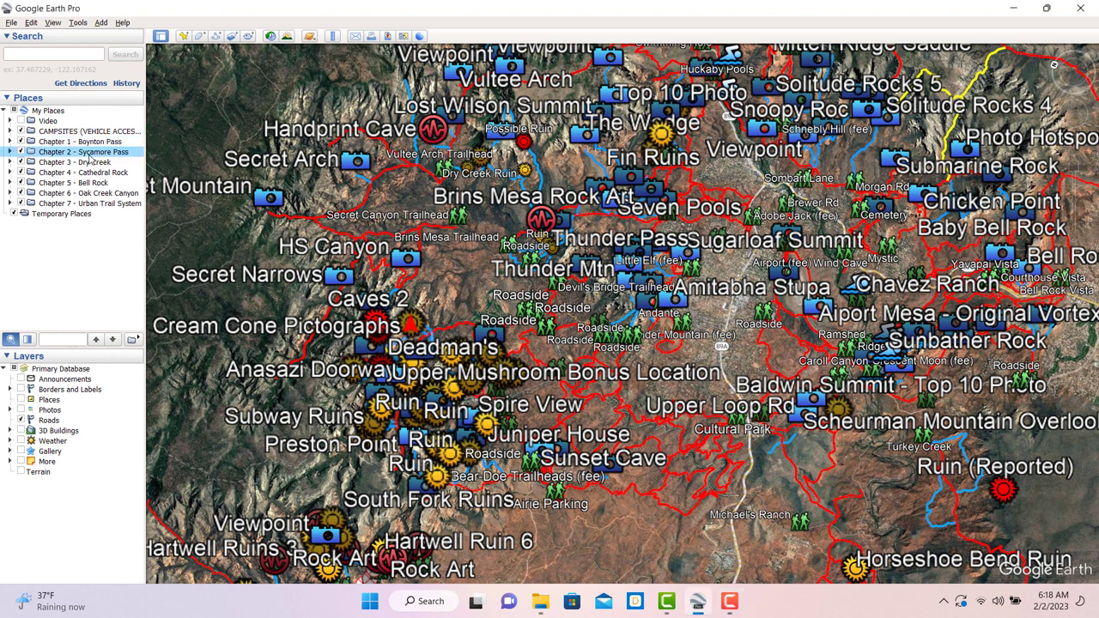
{"action": "left_click", "coordinate": [98, 204], "text": "shift"}
Delete Chapters 2–7 from My Places, then fly to Chapter 1 - Boynton Pass placemarks
{"action": "right_click", "coordinate": [98, 207]}
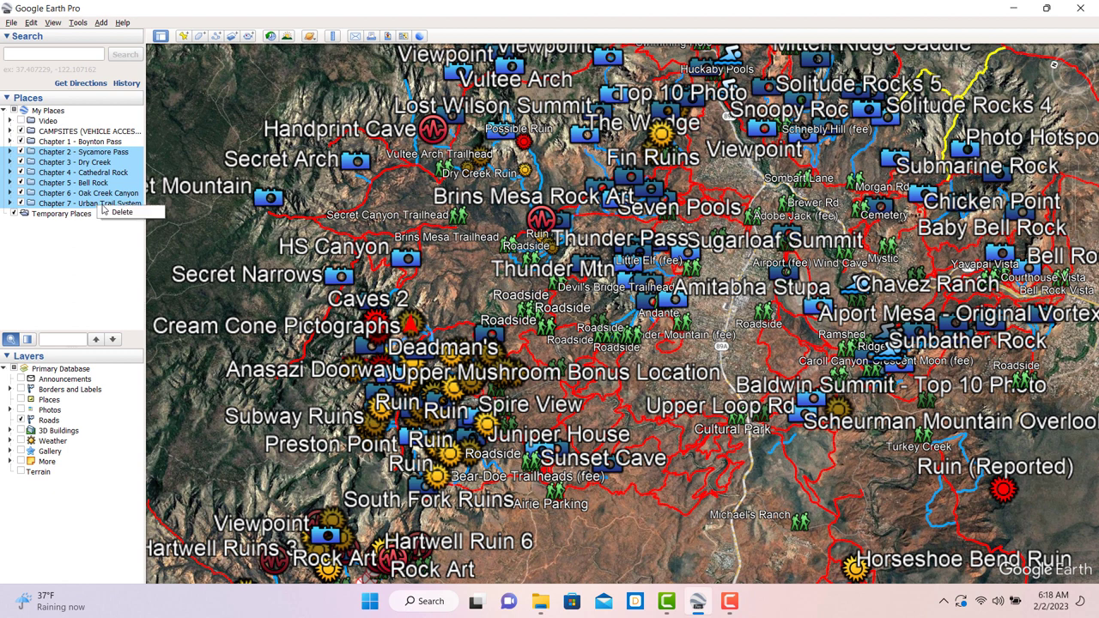
{"action": "left_click", "coordinate": [124, 214]}
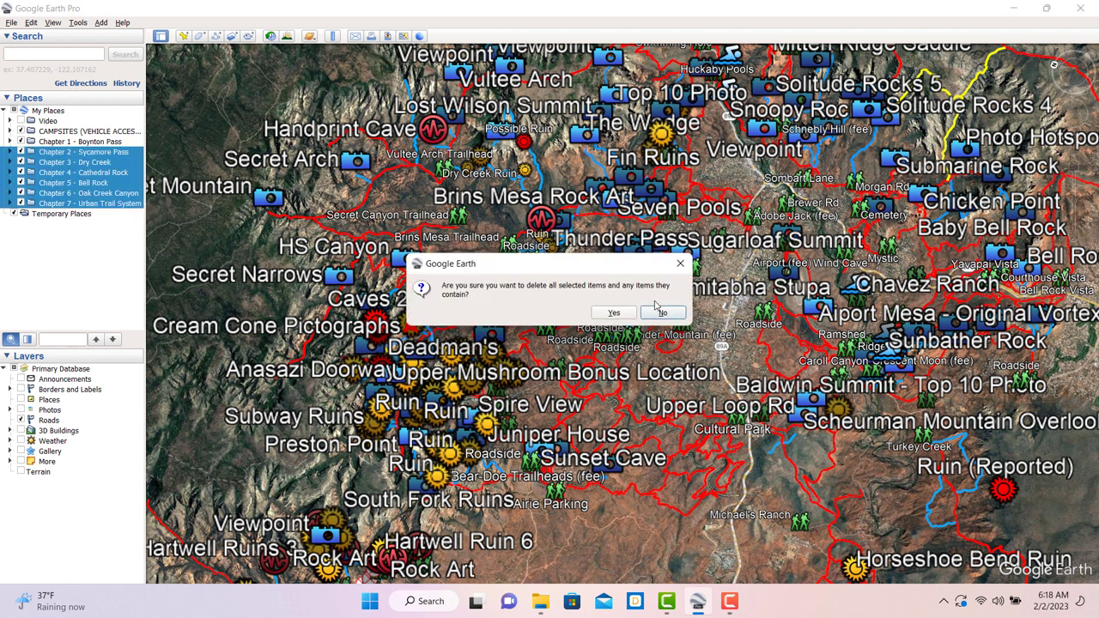
{"action": "left_click", "coordinate": [615, 313]}
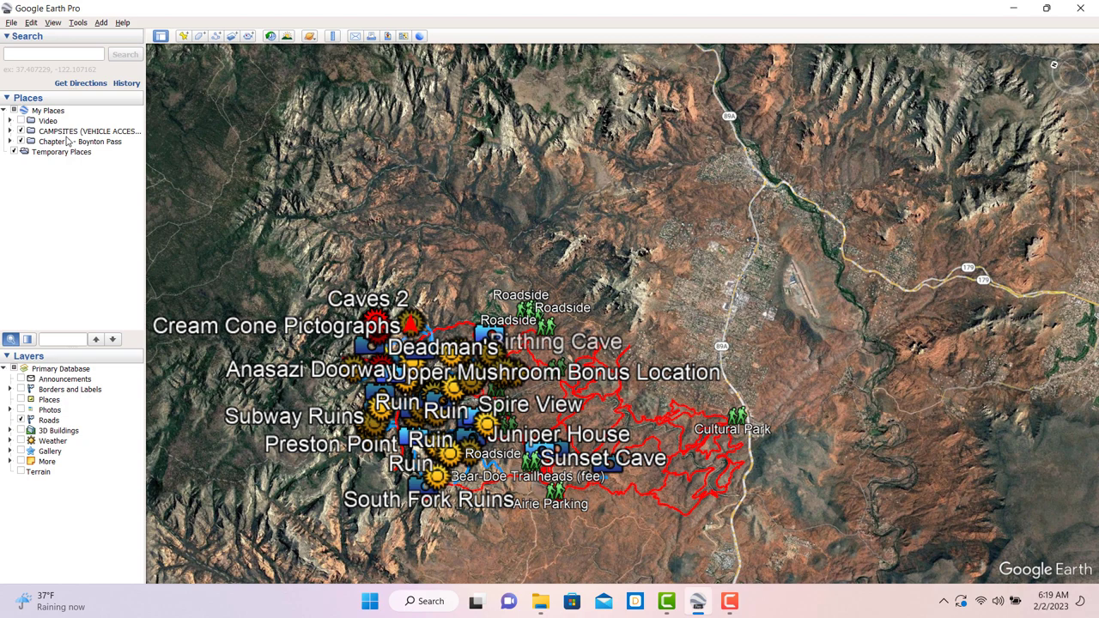
{"action": "left_click", "coordinate": [101, 143]}
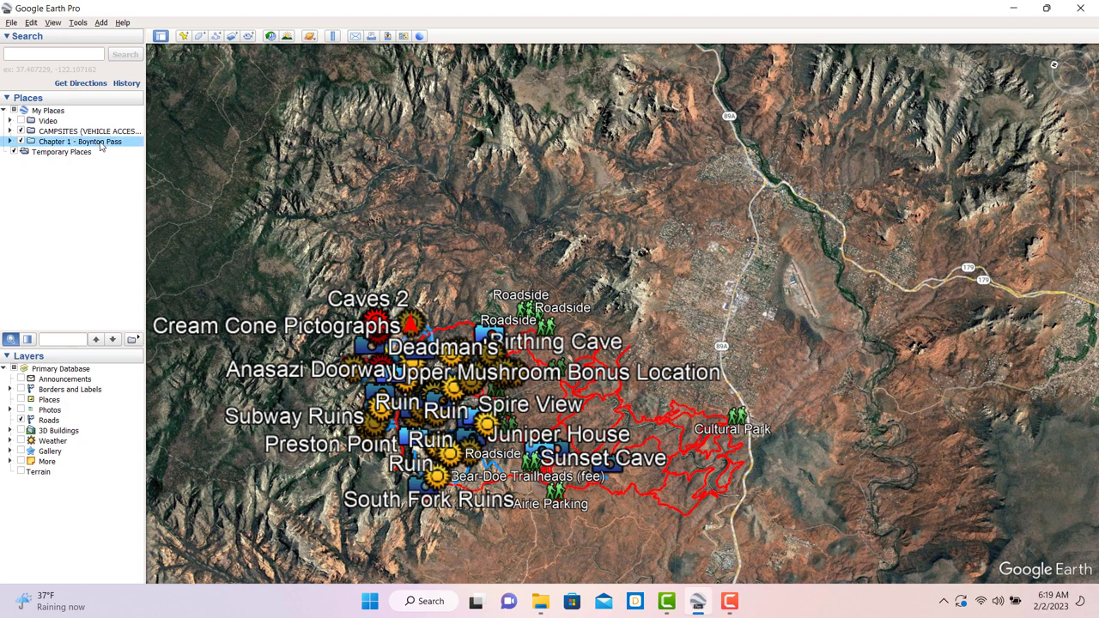
{"action": "double_click", "coordinate": [101, 144]}
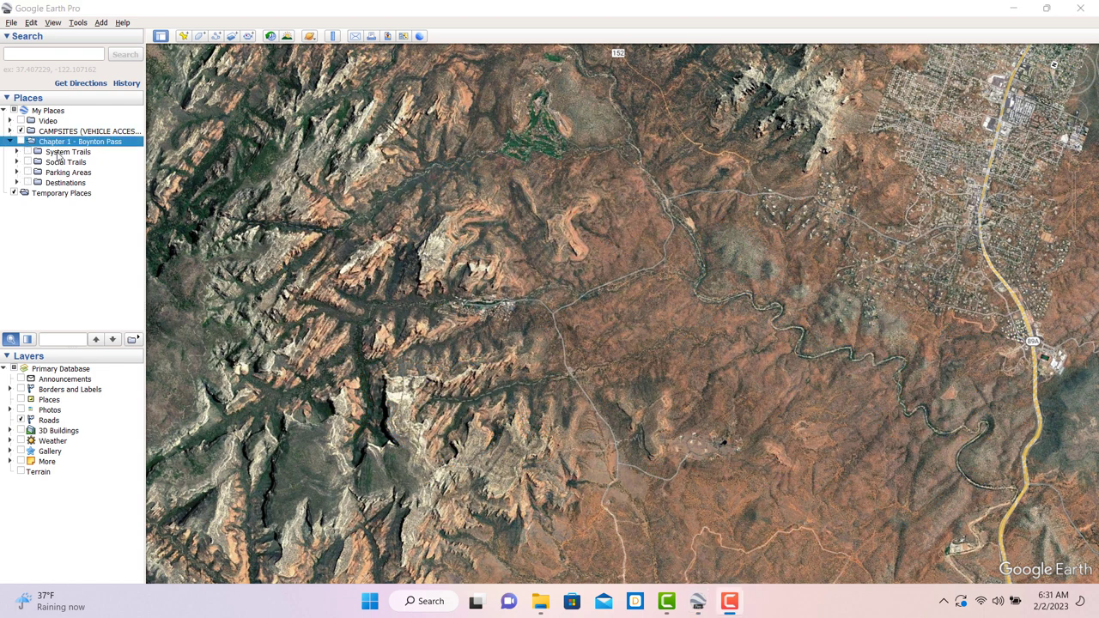
Browse Chapter 1's System Trails, Social Trails, Parking Areas and Destinations subfolders and fly to System Trails
{"action": "left_click", "coordinate": [11, 141]}
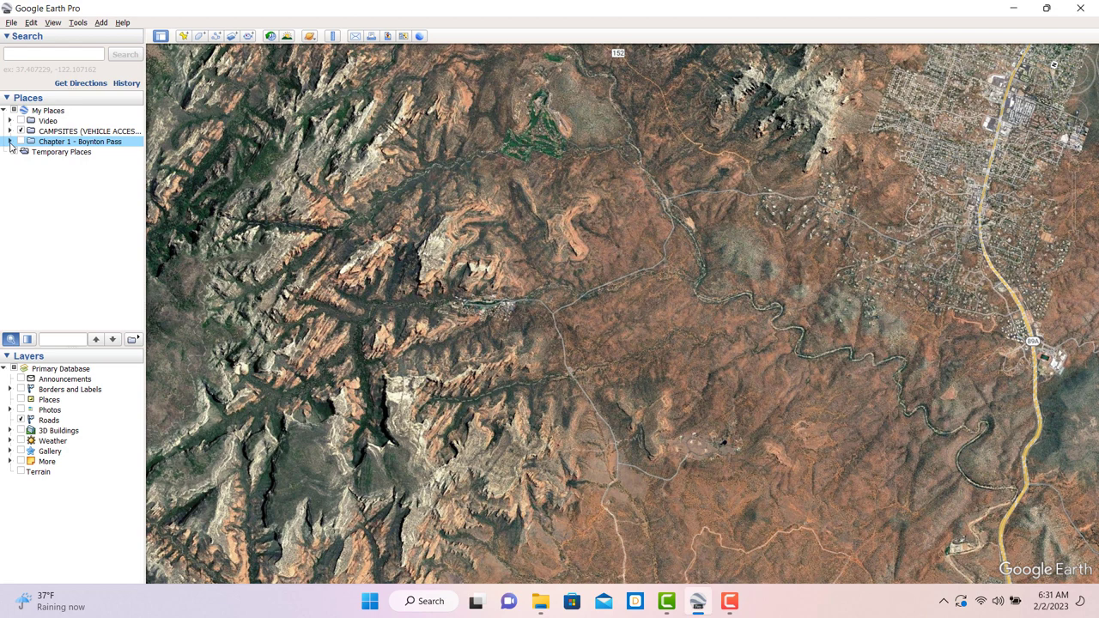
{"action": "left_click", "coordinate": [10, 141]}
{"action": "left_click", "coordinate": [63, 153]}
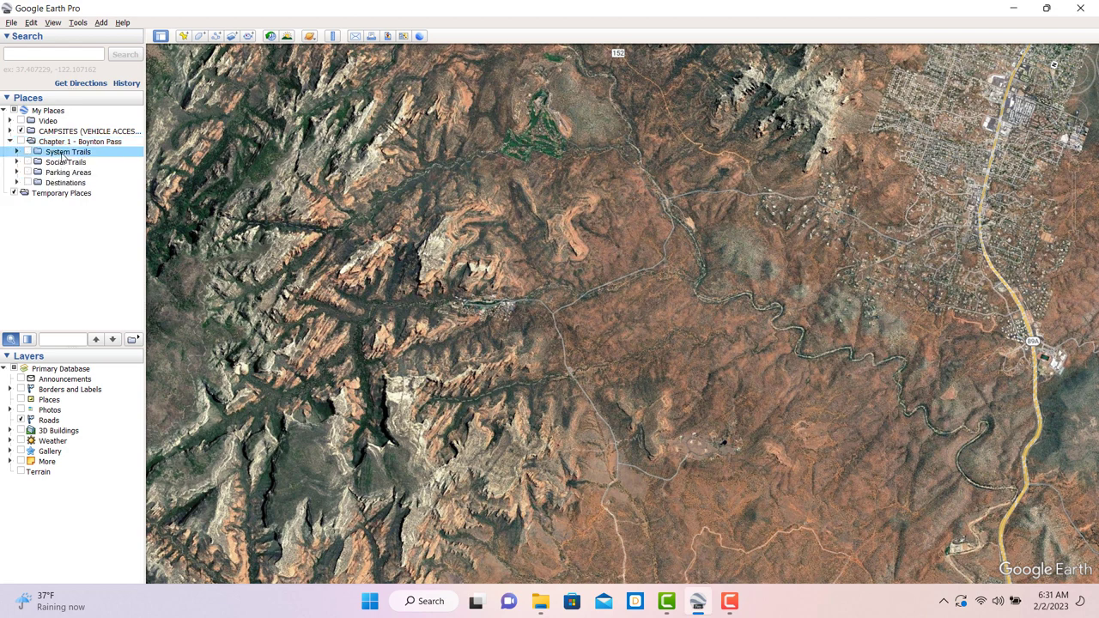
{"action": "left_click", "coordinate": [65, 164]}
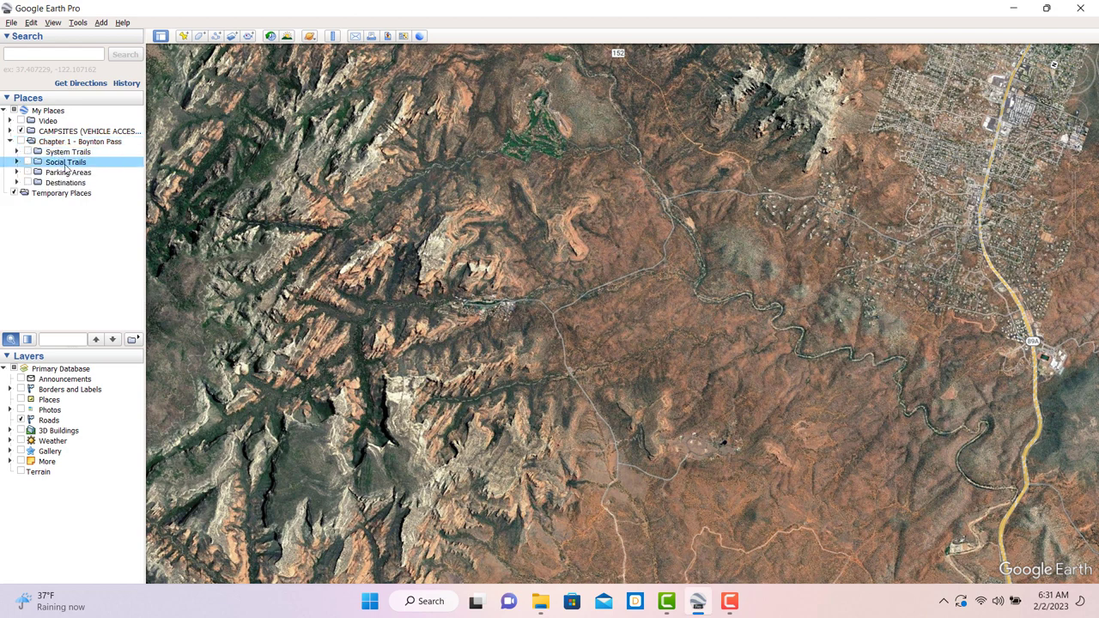
{"action": "left_click", "coordinate": [63, 174]}
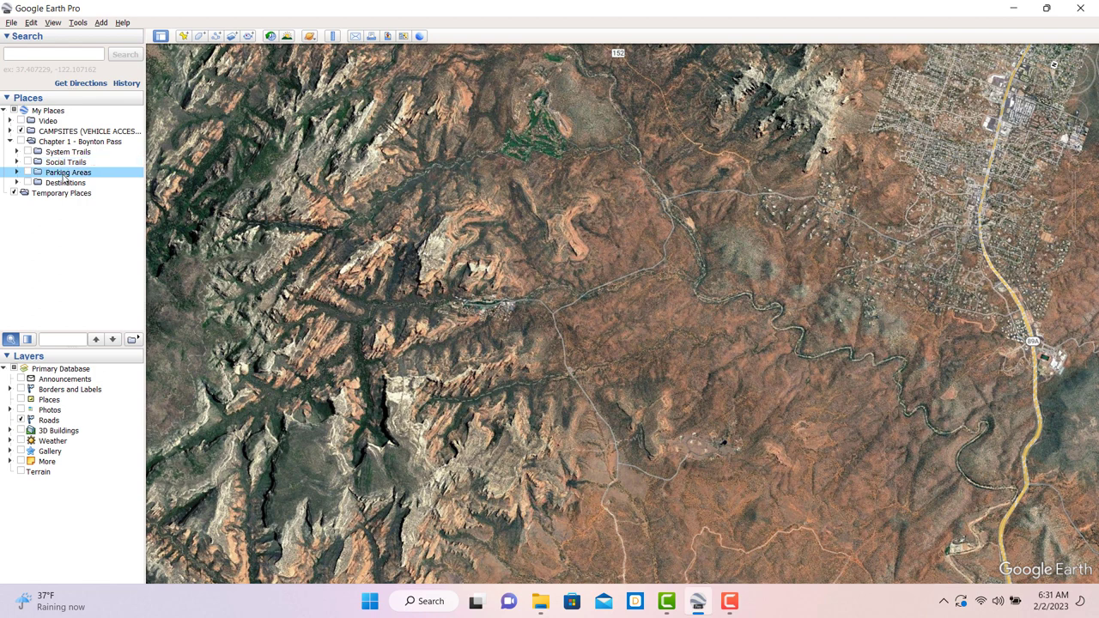
{"action": "left_click", "coordinate": [61, 184]}
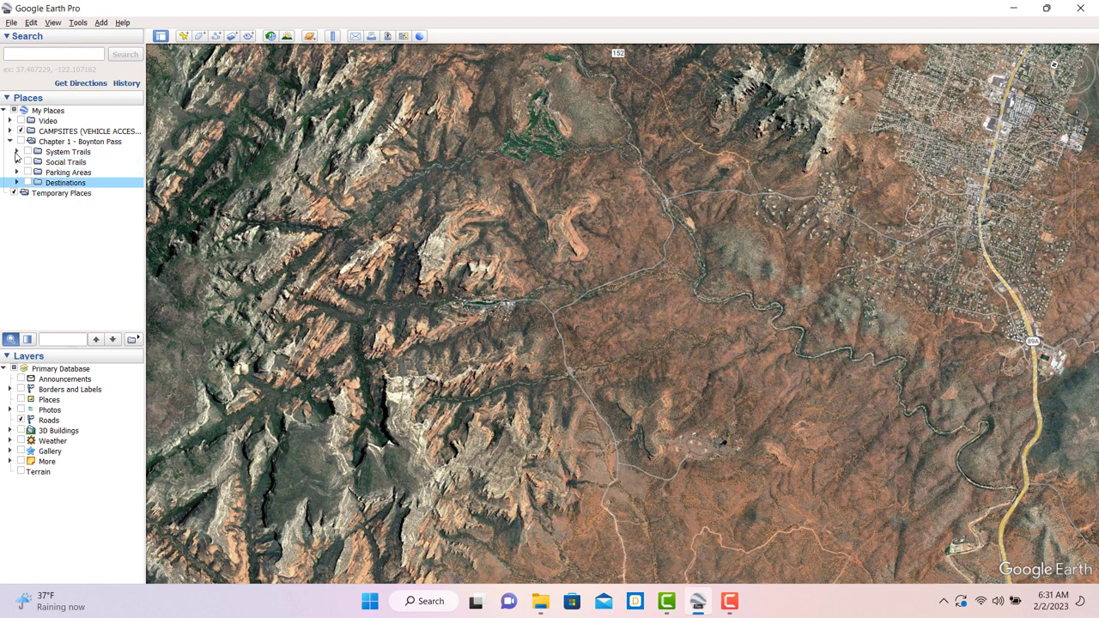
{"action": "left_click", "coordinate": [16, 152]}
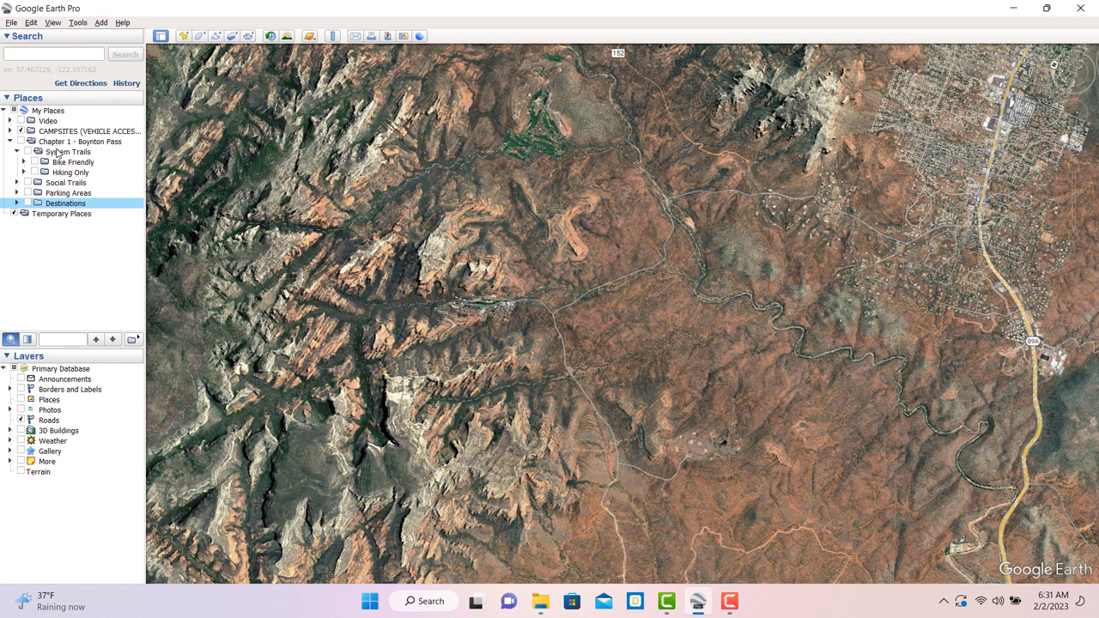
{"action": "double_click", "coordinate": [58, 152]}
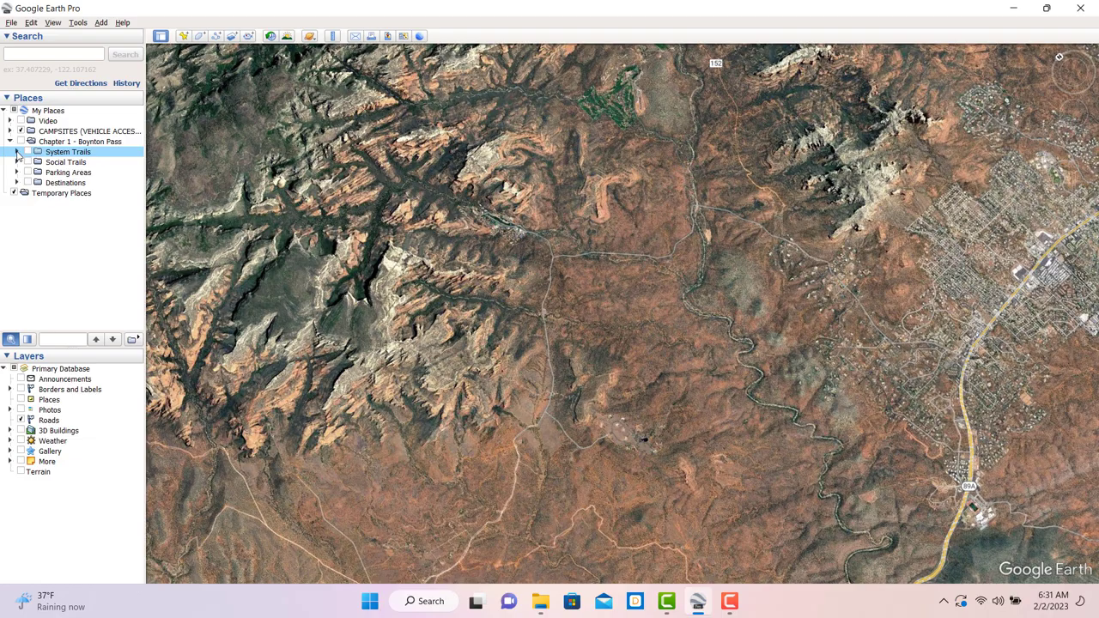
{"action": "left_click", "coordinate": [16, 152]}
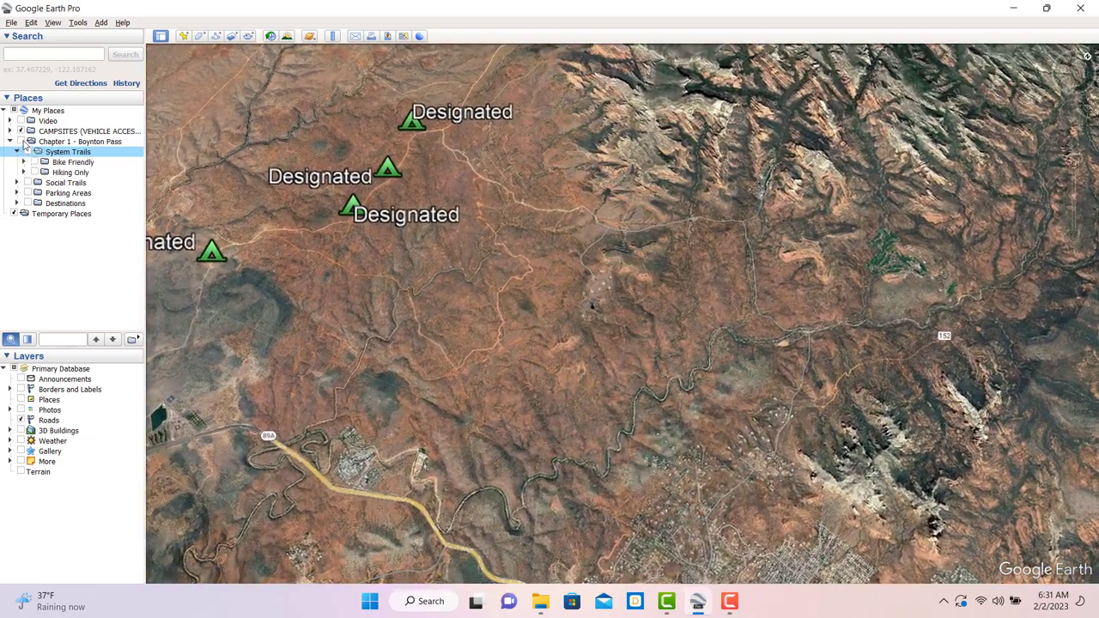
Hide every Chapter 1 layer except the Bike Friendly trails, drawn in red
{"action": "left_click", "coordinate": [21, 142]}
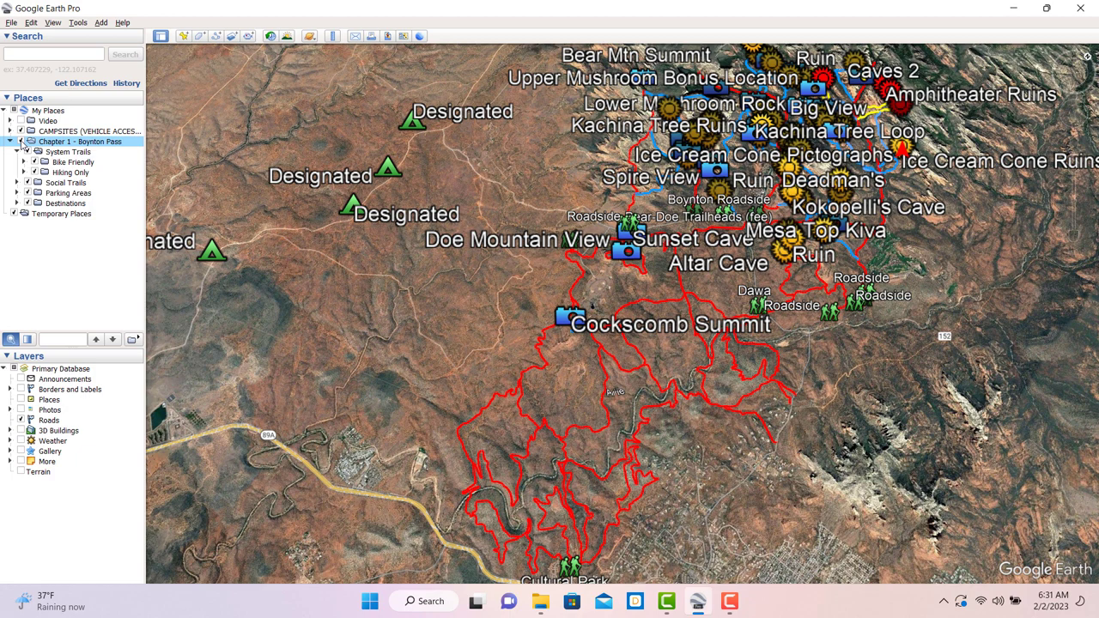
{"action": "left_click", "coordinate": [53, 153]}
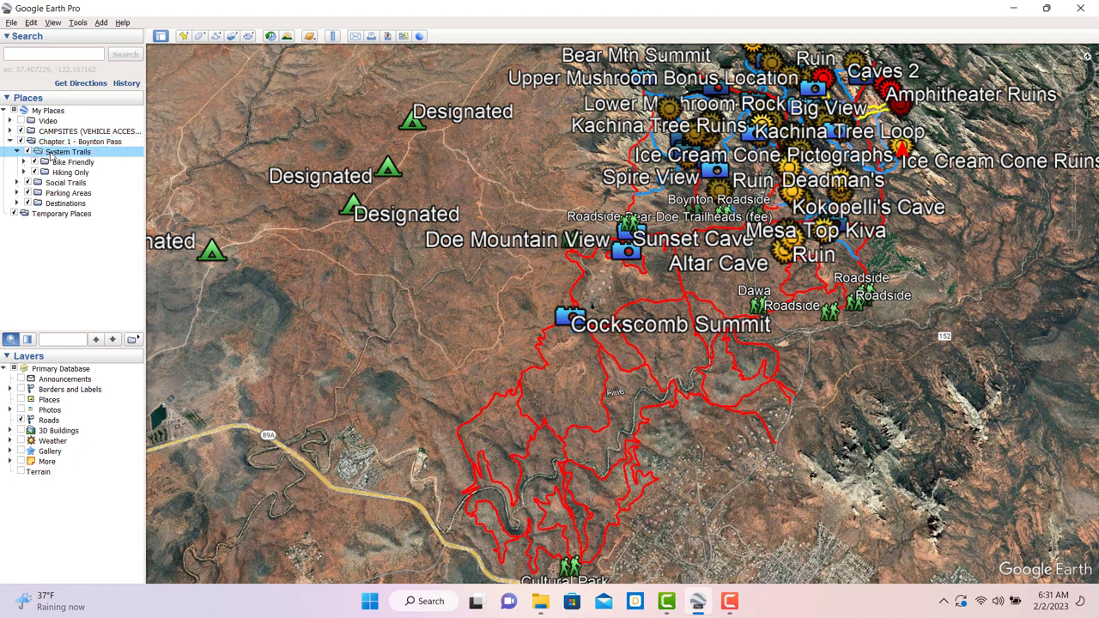
{"action": "left_click", "coordinate": [10, 141]}
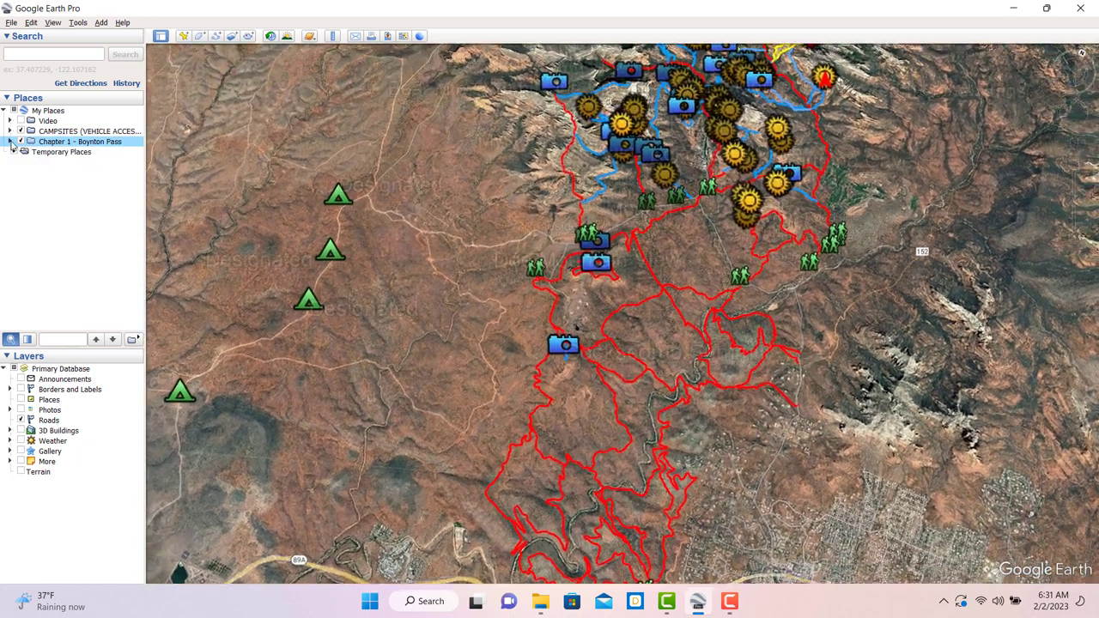
{"action": "left_click", "coordinate": [10, 142]}
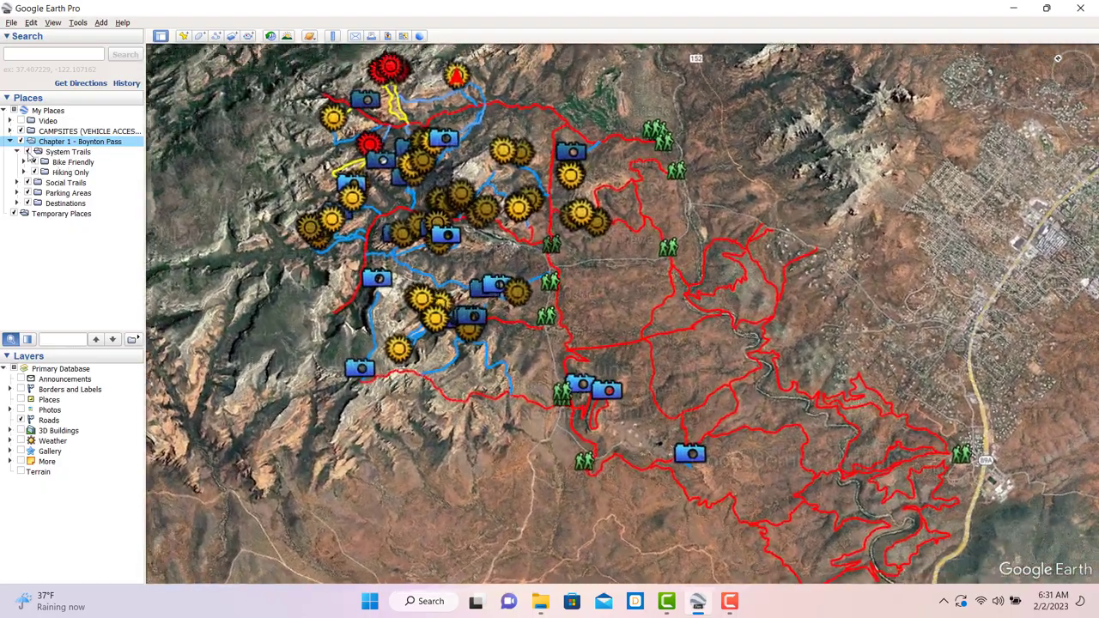
{"action": "left_click", "coordinate": [21, 142]}
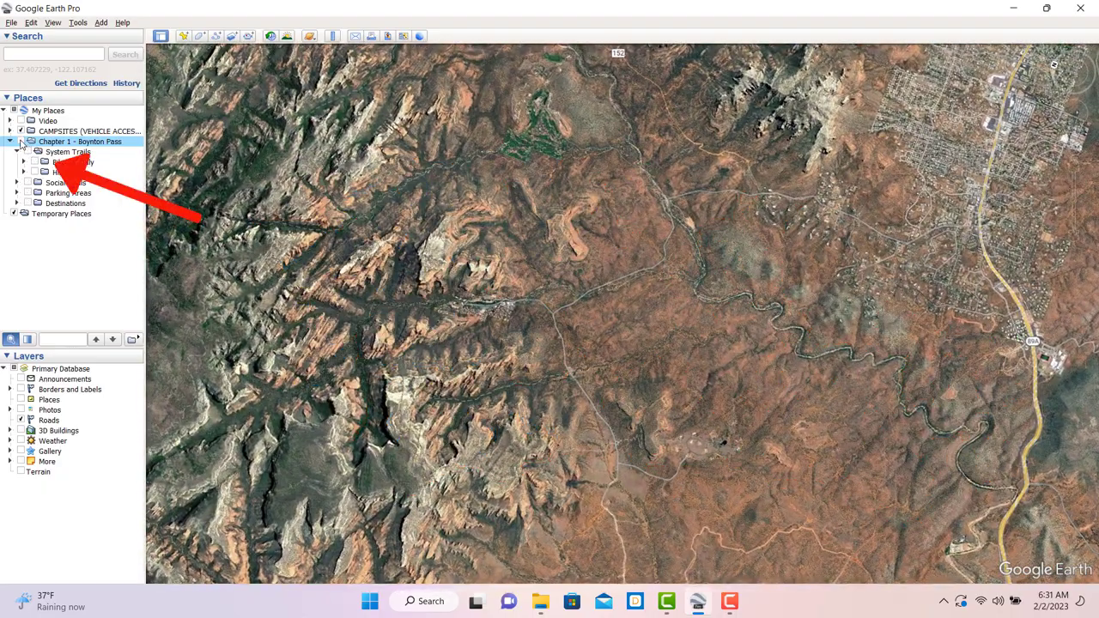
{"action": "left_click", "coordinate": [35, 163]}
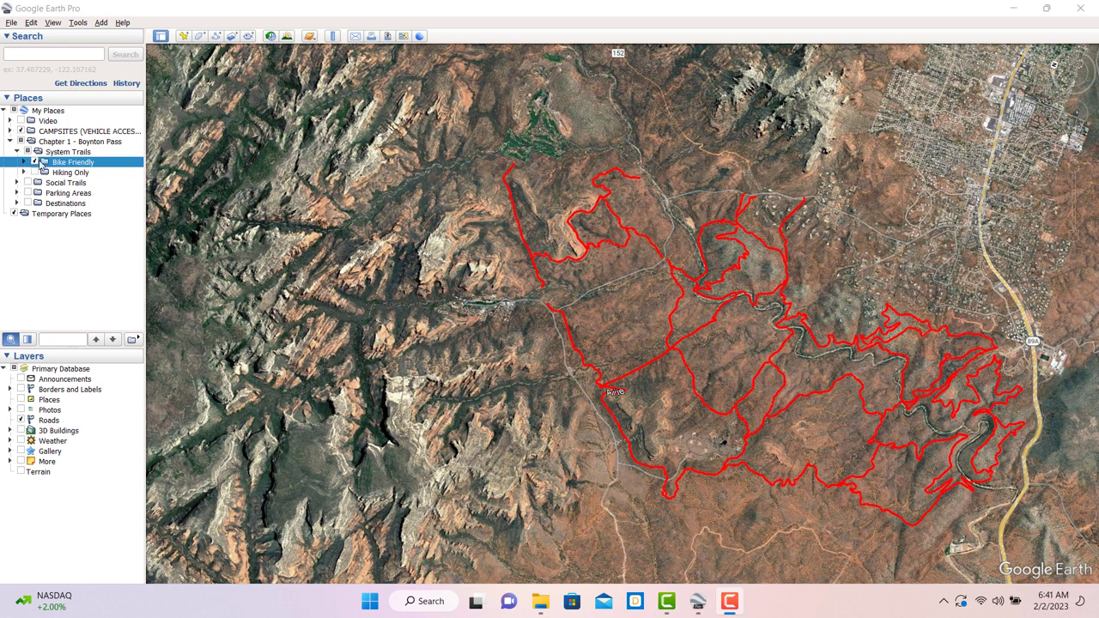
Swap the Bike Friendly trails for the six Hiking Only trails and fly toward Long Canyon
{"action": "left_click", "coordinate": [35, 162]}
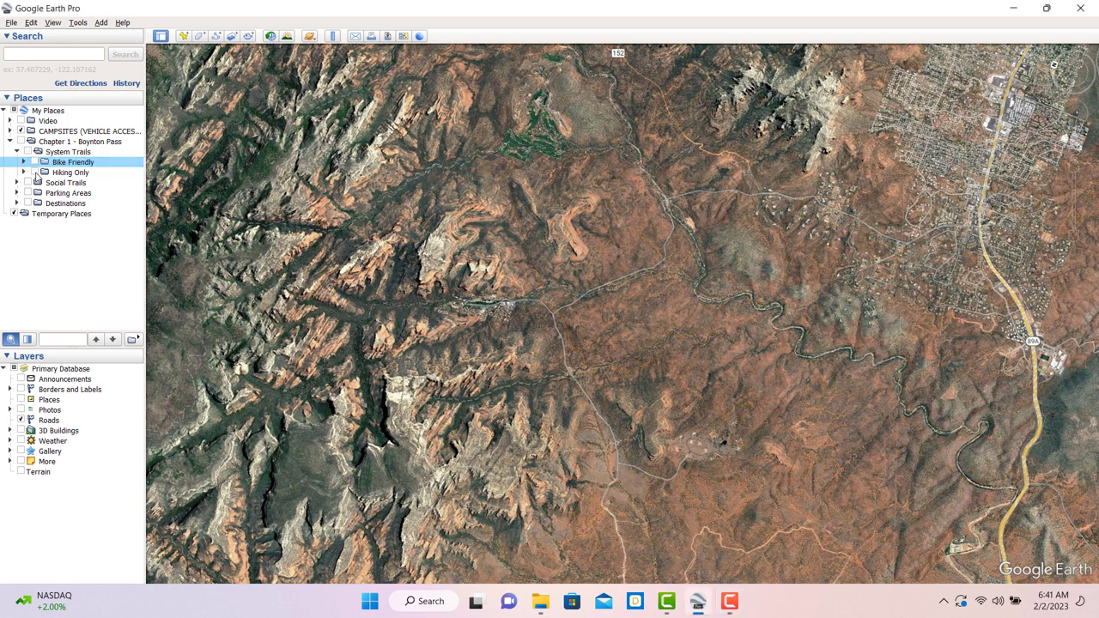
{"action": "left_click", "coordinate": [34, 173]}
{"action": "left_click", "coordinate": [23, 173]}
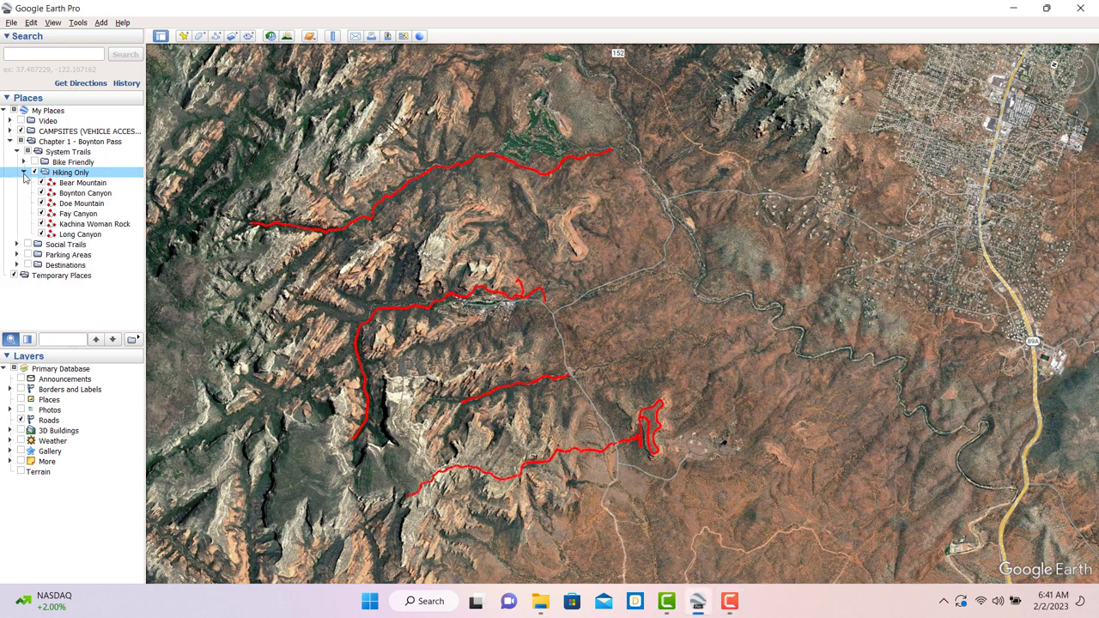
{"action": "double_click", "coordinate": [73, 235]}
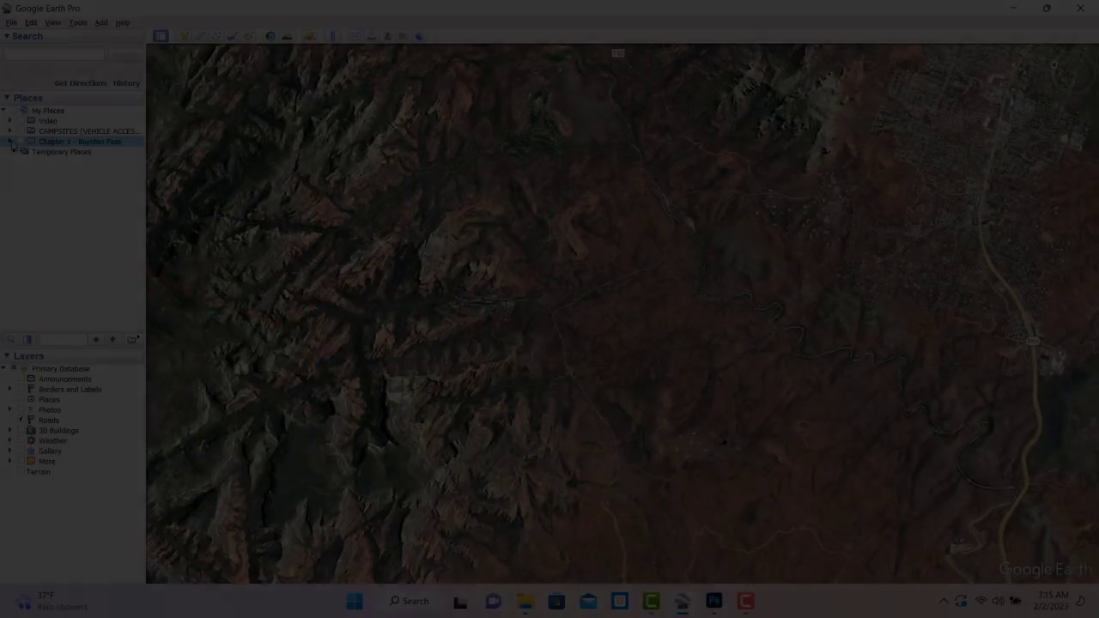
Switch on only the Long Canyon trail under Hiking Only and fly in close to it
{"action": "left_click", "coordinate": [10, 141]}
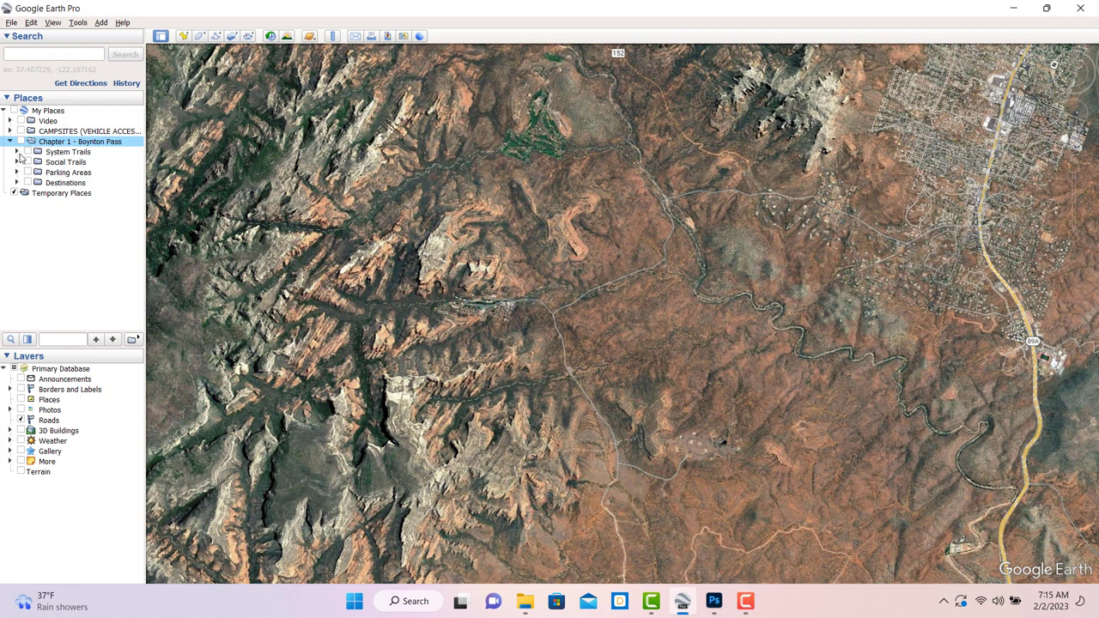
{"action": "left_click", "coordinate": [16, 152]}
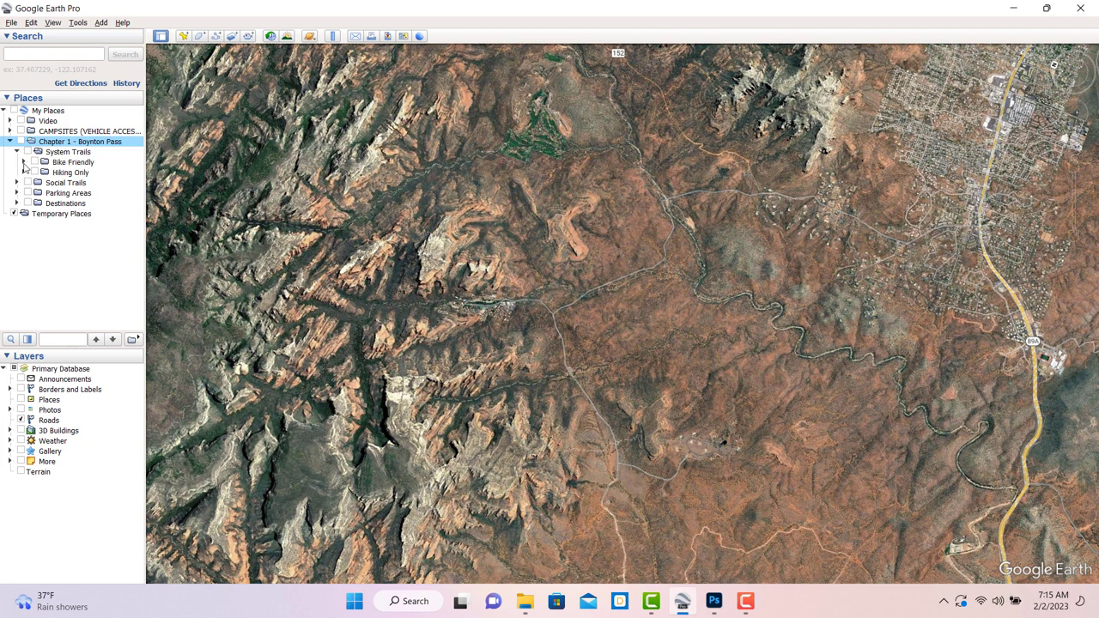
{"action": "left_click", "coordinate": [23, 172]}
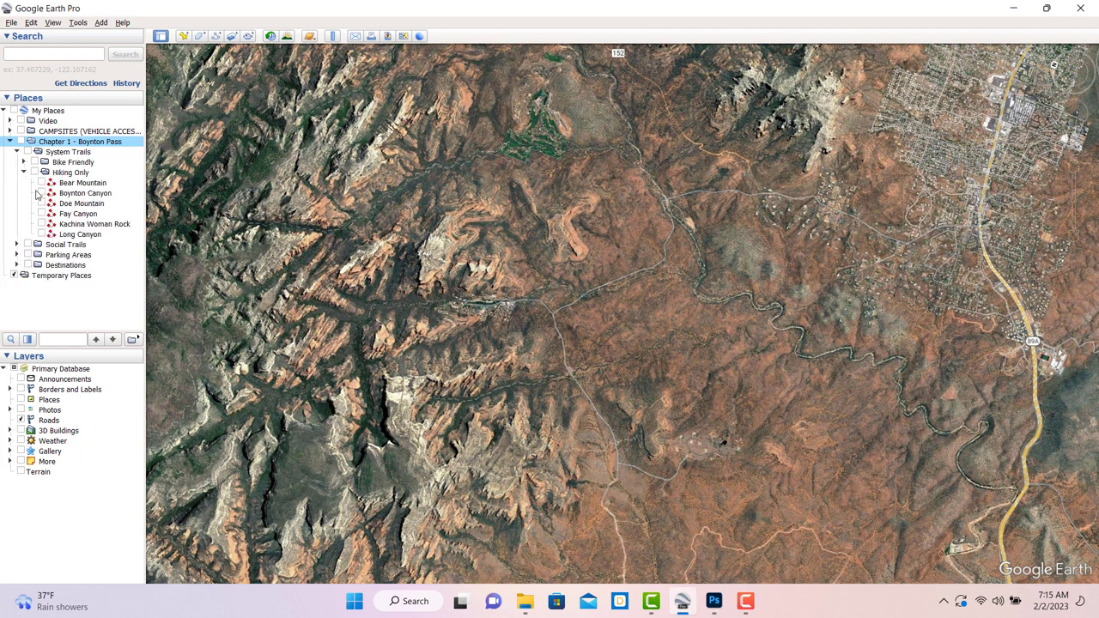
{"action": "left_click", "coordinate": [79, 235]}
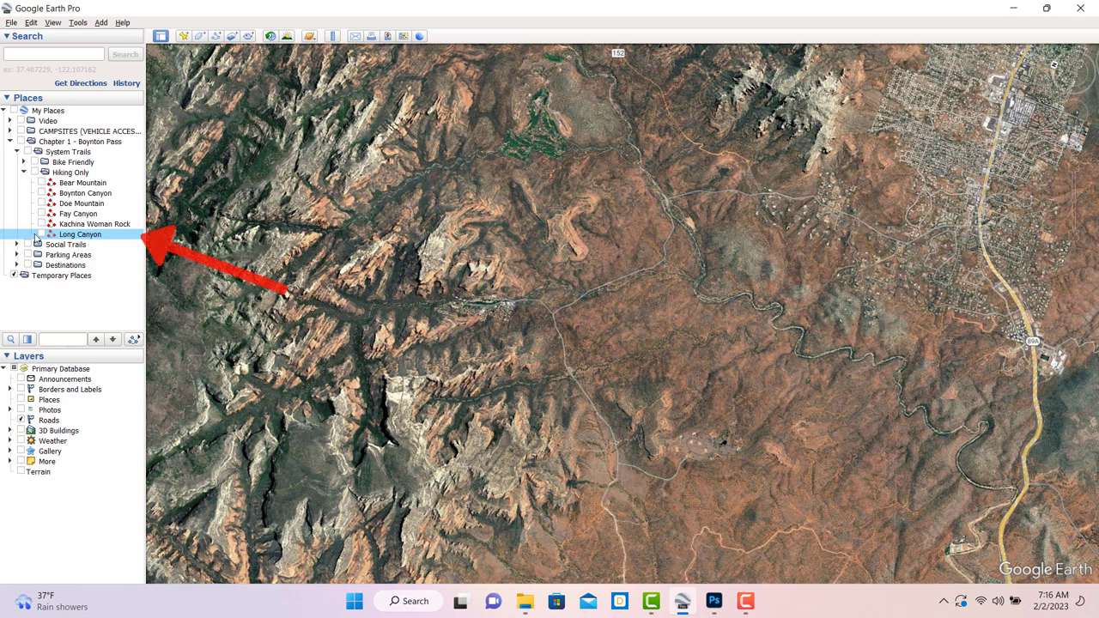
{"action": "left_click", "coordinate": [41, 234]}
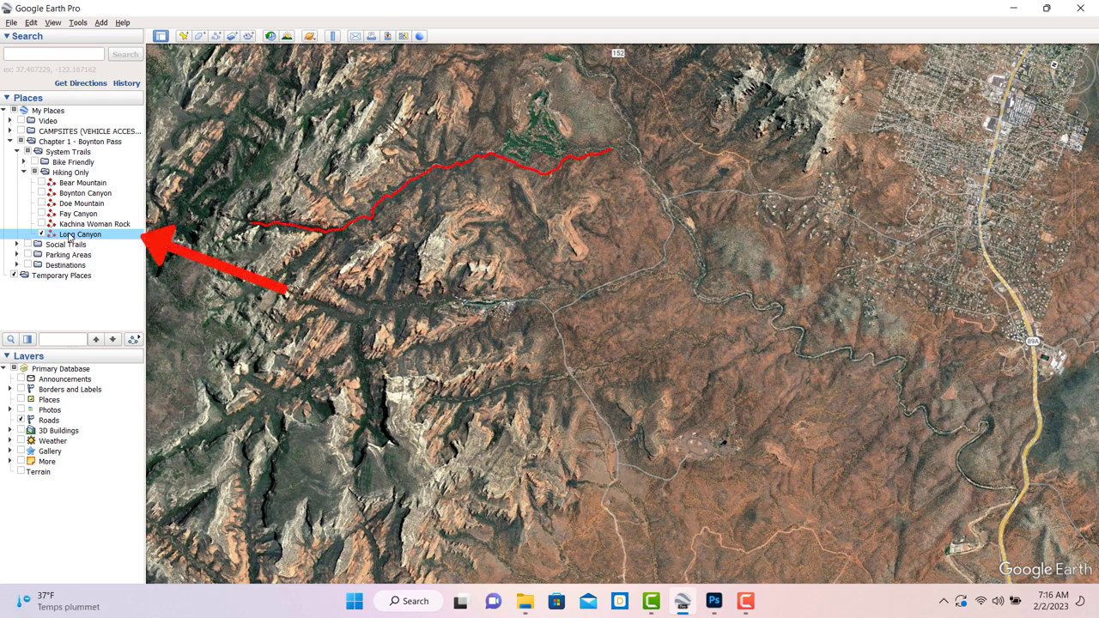
{"action": "double_click", "coordinate": [71, 235]}
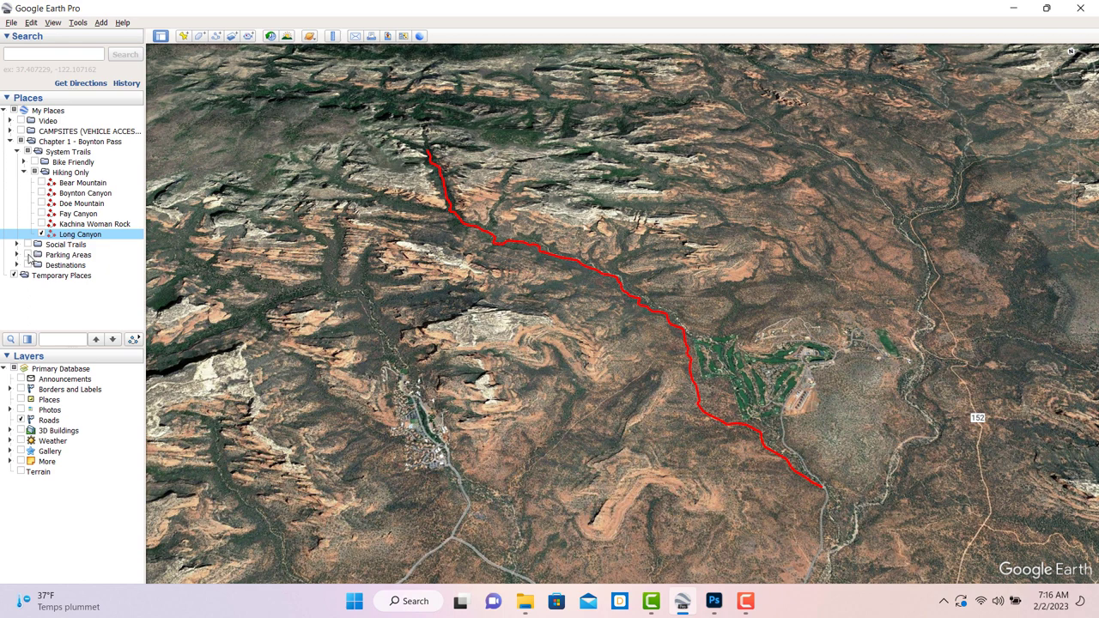
Show Parking Areas, fly to Long Canyon Trailhead and open its placemark properties
{"action": "left_click", "coordinate": [29, 255]}
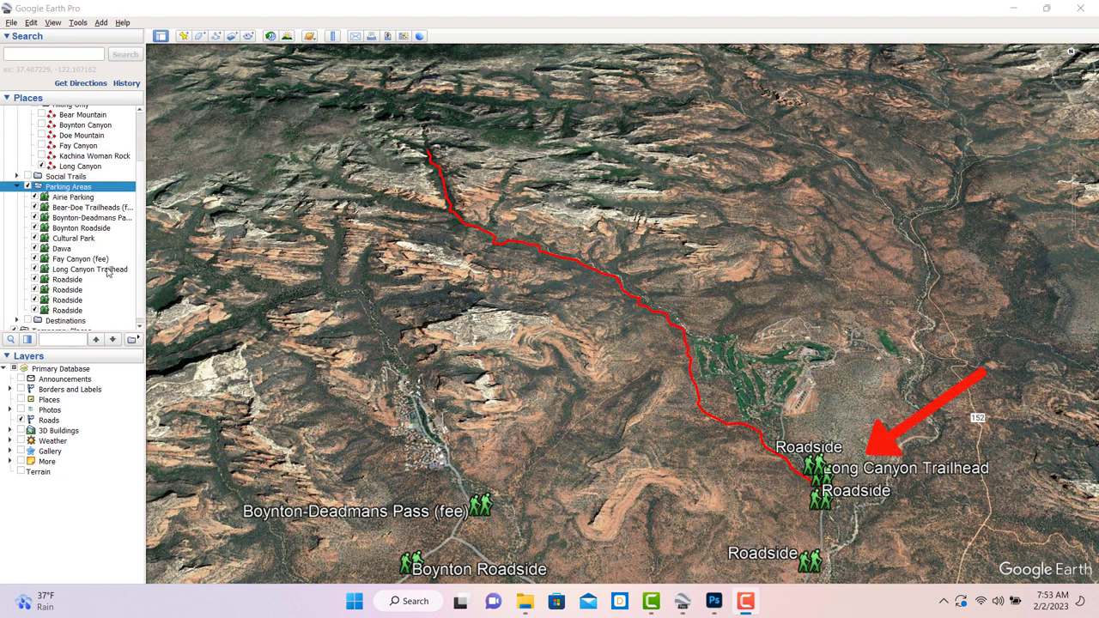
{"action": "left_click", "coordinate": [104, 270]}
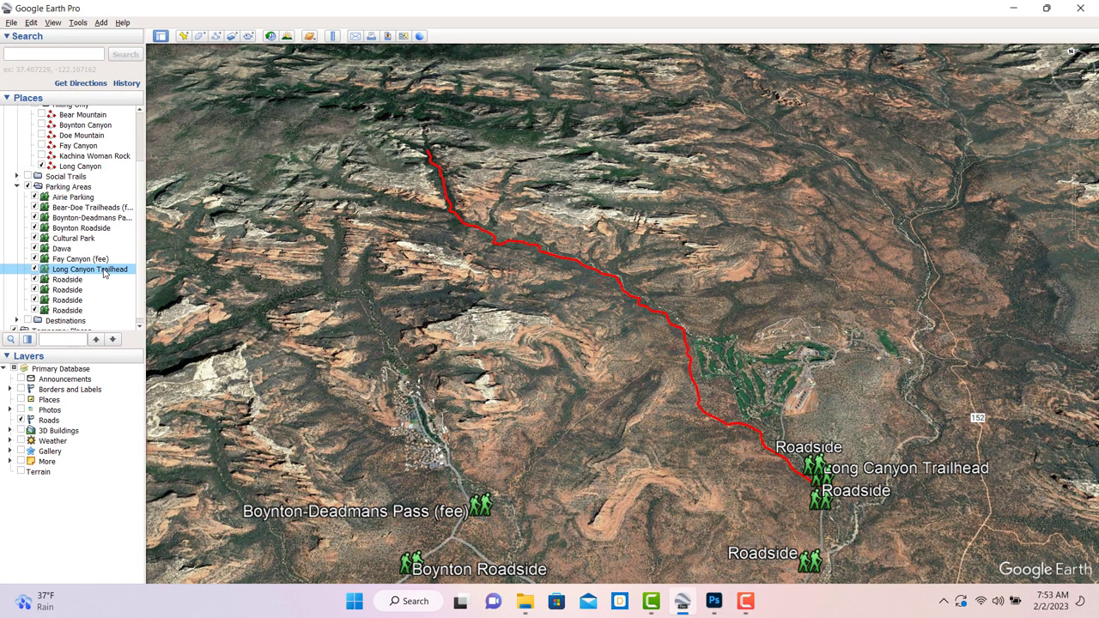
{"action": "double_click", "coordinate": [104, 270]}
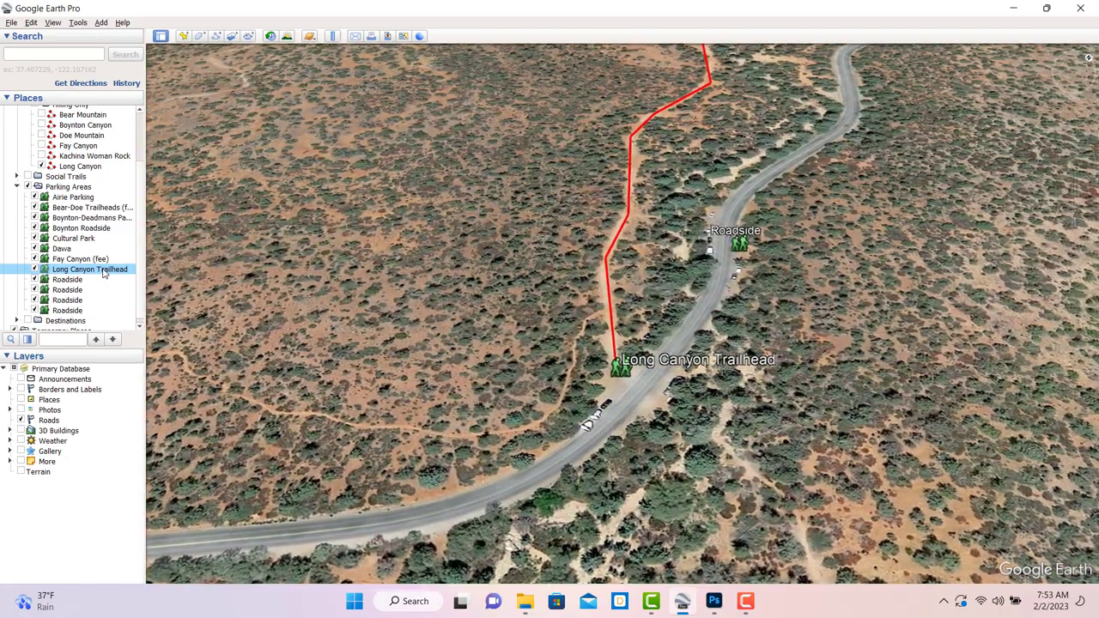
{"action": "right_click", "coordinate": [104, 269]}
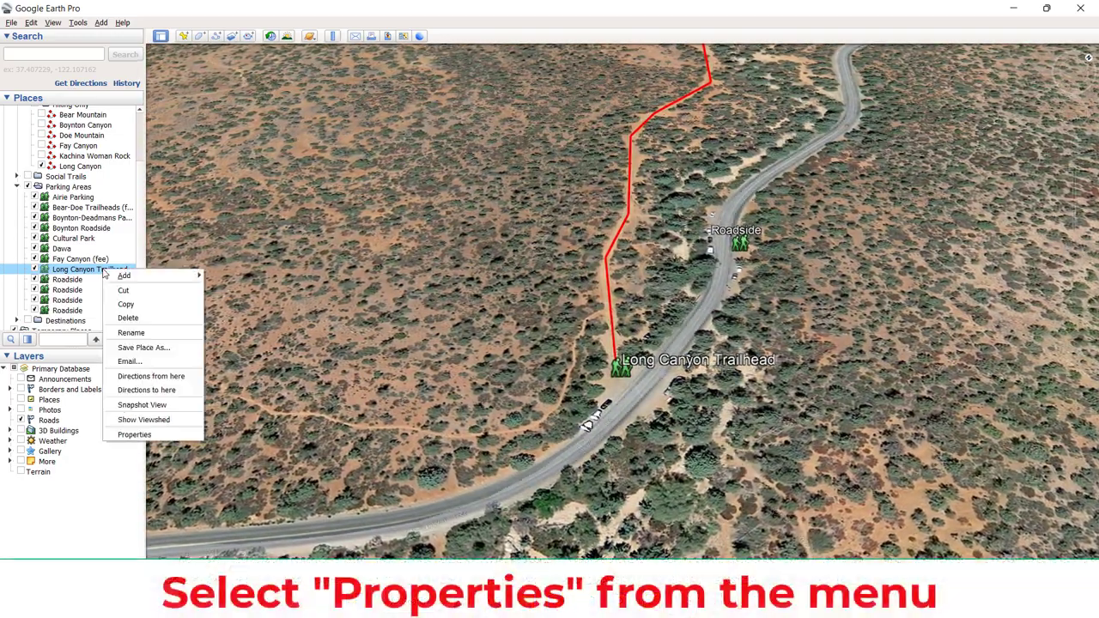
{"action": "left_click", "coordinate": [134, 435]}
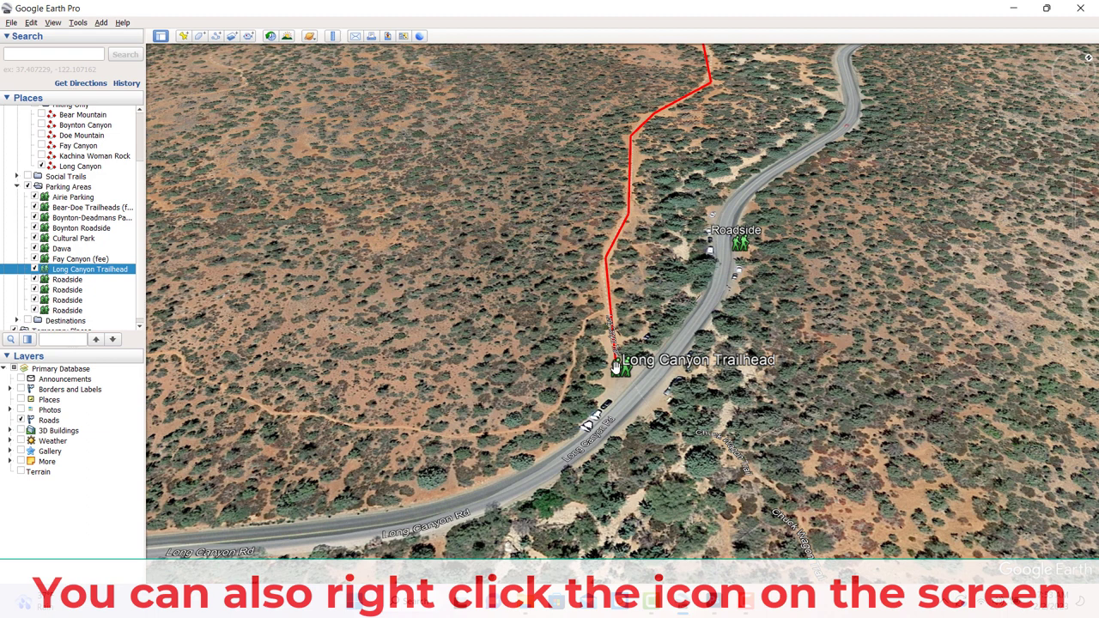
Reopen the Long Canyon Trailhead properties from its map icon, then close the Edit Placemark dialog
{"action": "right_click", "coordinate": [622, 369]}
{"action": "left_click", "coordinate": [675, 522]}
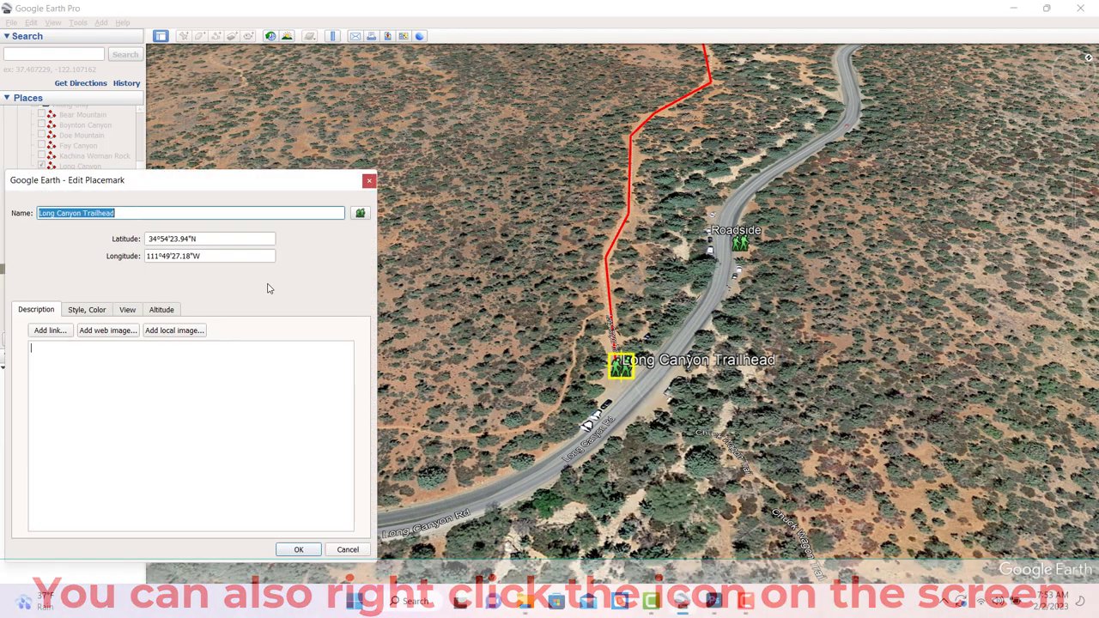
{"action": "left_click", "coordinate": [369, 181]}
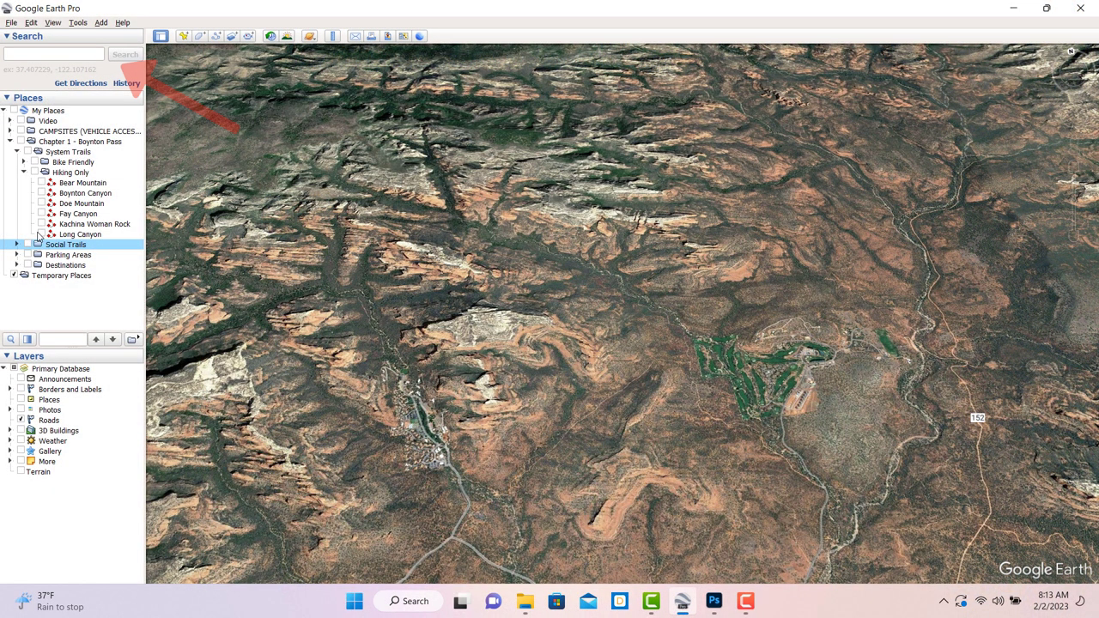
Show the Long Canyon hiking trail and the Long Canyon social trails on the map
{"action": "left_click", "coordinate": [42, 234]}
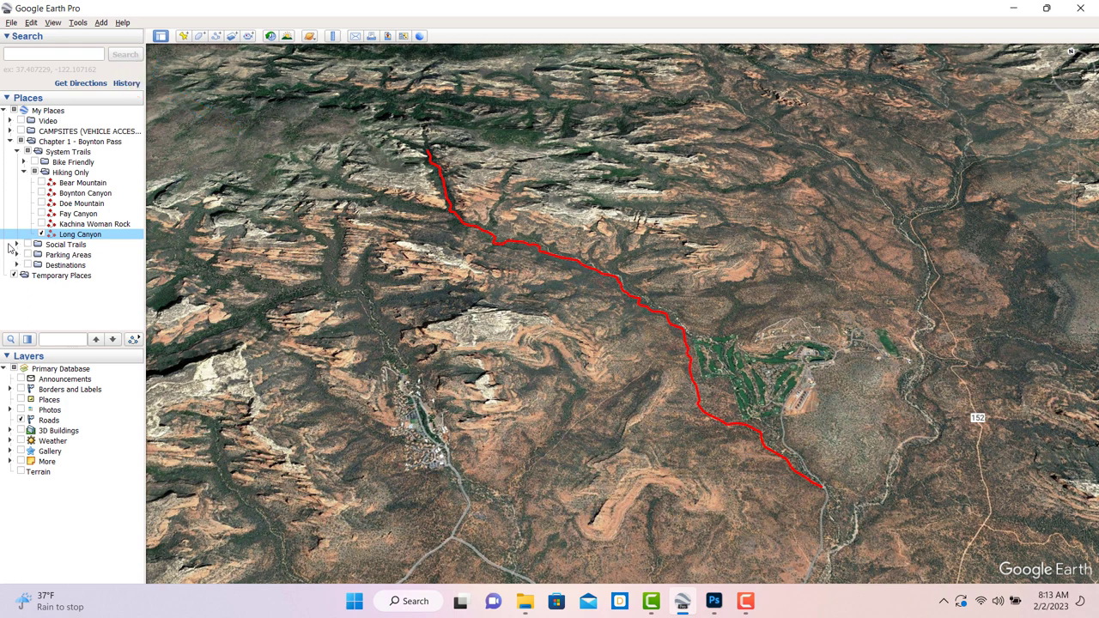
{"action": "left_click", "coordinate": [17, 245]}
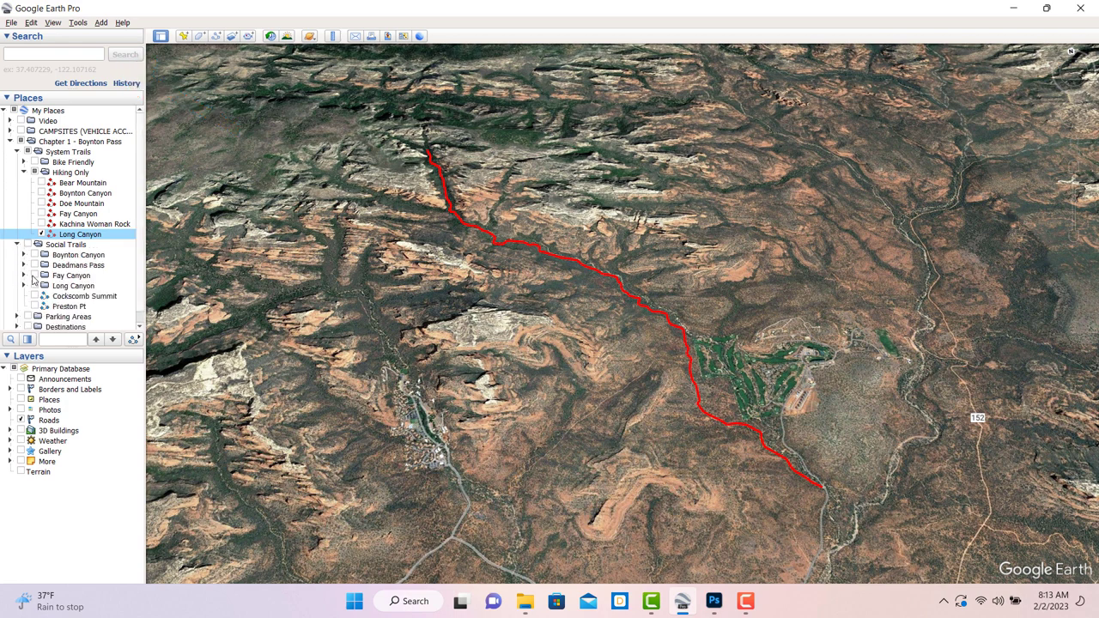
{"action": "left_click", "coordinate": [34, 285]}
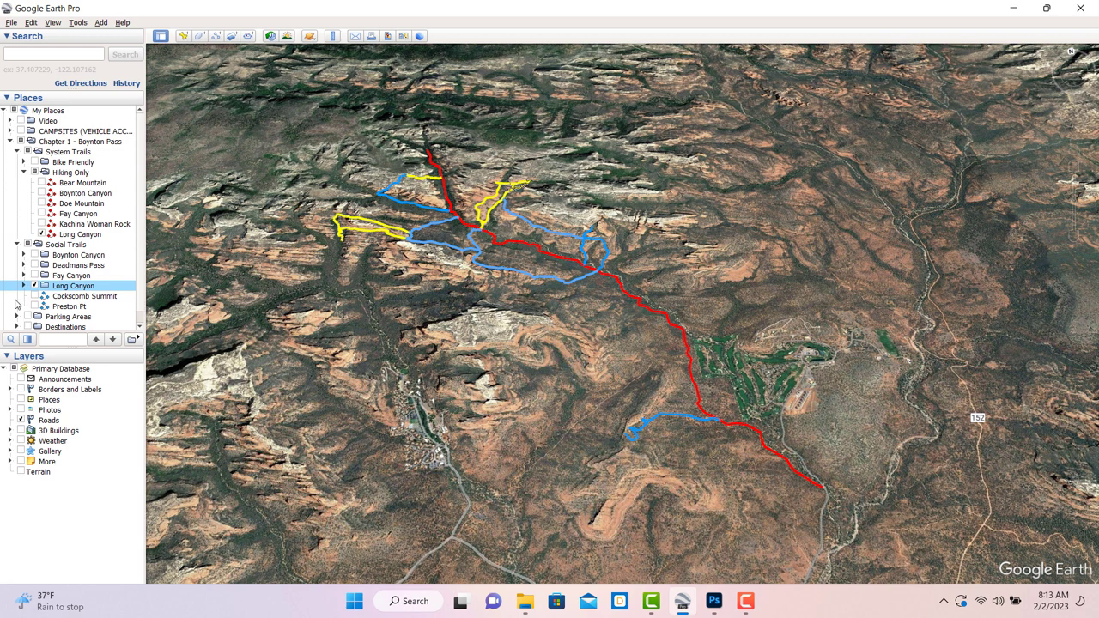
Show the Long Canyon destination placemarks such as Birthing Cave and Mescal Ruins
{"action": "scroll", "coordinate": [19, 305], "scroll_direction": "down", "scroll_amount": 1}
{"action": "scroll", "coordinate": [31, 302], "scroll_direction": "up", "scroll_amount": 1}
{"action": "scroll", "coordinate": [19, 305], "scroll_direction": "down", "scroll_amount": 1}
{"action": "scroll", "coordinate": [21, 304], "scroll_direction": "up", "scroll_amount": 1}
{"action": "scroll", "coordinate": [20, 304], "scroll_direction": "down", "scroll_amount": 1}
{"action": "scroll", "coordinate": [20, 304], "scroll_direction": "up", "scroll_amount": 1}
{"action": "scroll", "coordinate": [20, 304], "scroll_direction": "down", "scroll_amount": 1}
{"action": "scroll", "coordinate": [17, 296], "scroll_direction": "up", "scroll_amount": 1}
{"action": "scroll", "coordinate": [17, 305], "scroll_direction": "down", "scroll_amount": 1}
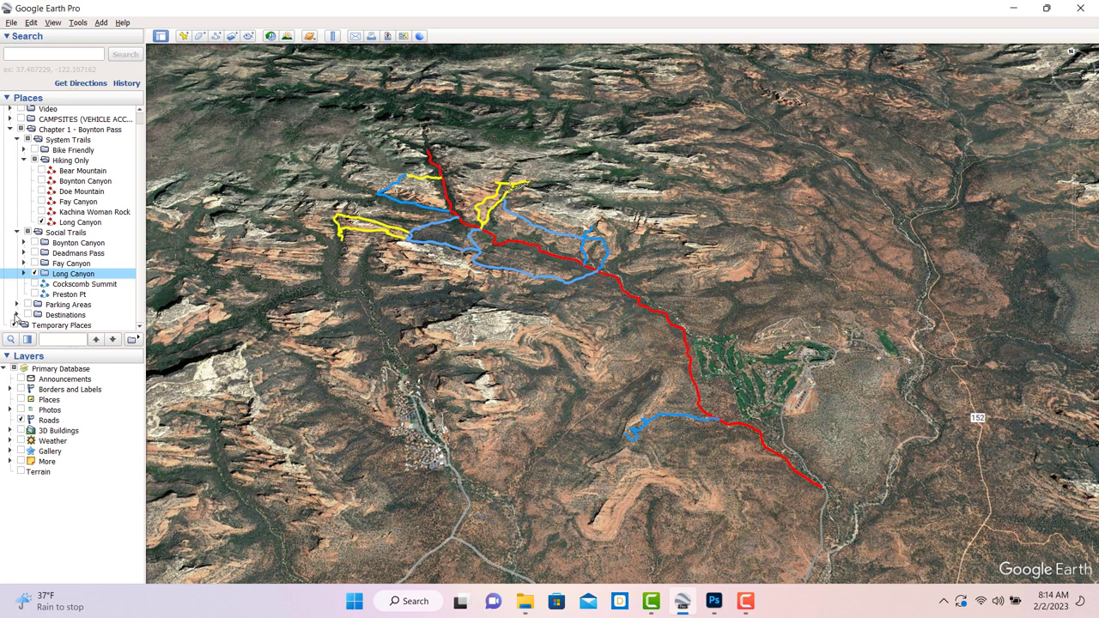
{"action": "left_click", "coordinate": [17, 314]}
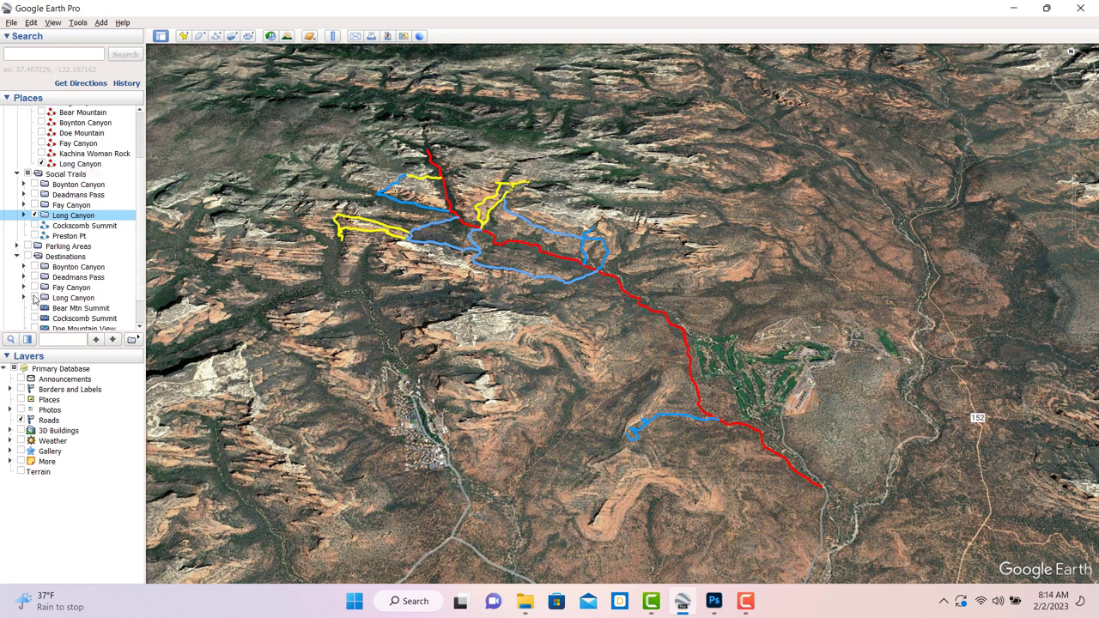
{"action": "left_click", "coordinate": [34, 298]}
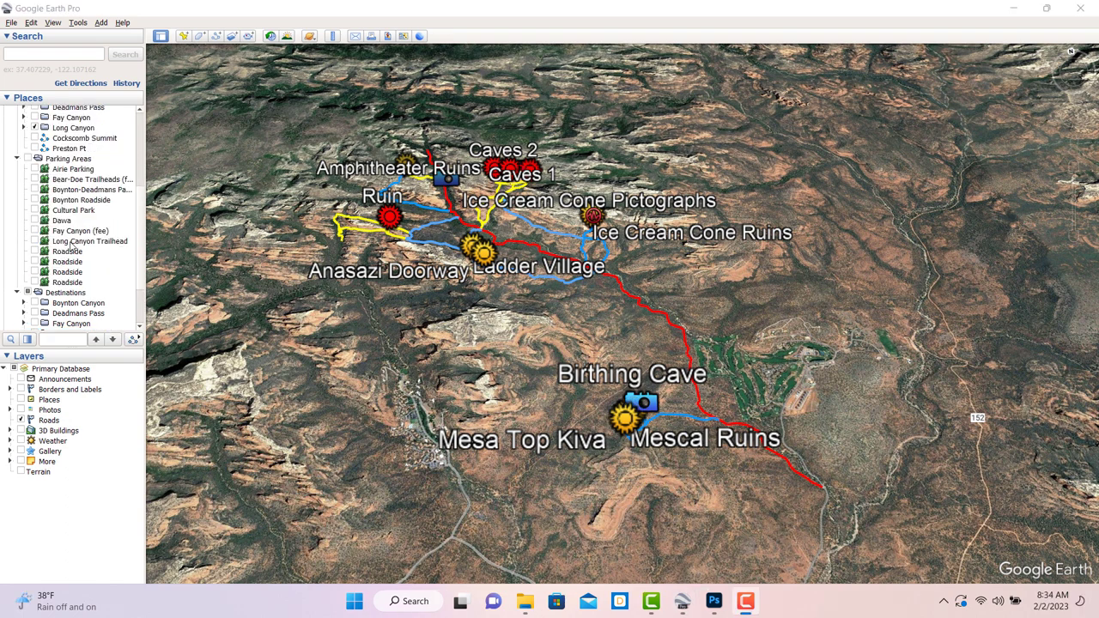
Pan past Birthing Cave and zoom out to Ladder Village, Caves and Ice Cream Cone Ruins
{"action": "left_click", "coordinate": [73, 243]}
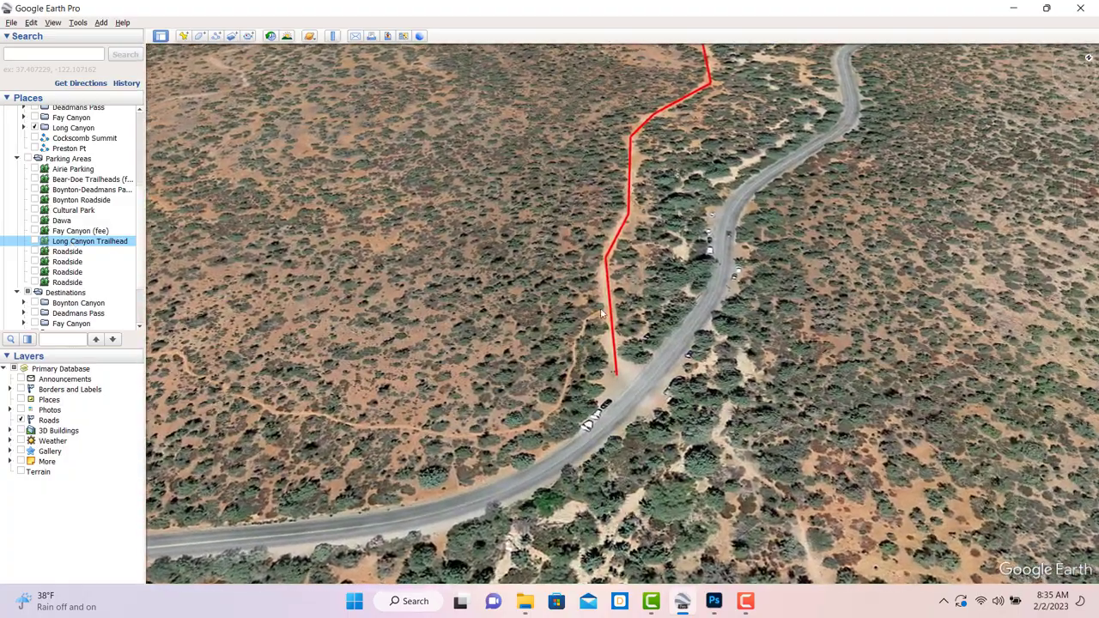
{"action": "scroll", "coordinate": [667, 237], "scroll_direction": "up", "scroll_amount": 2}
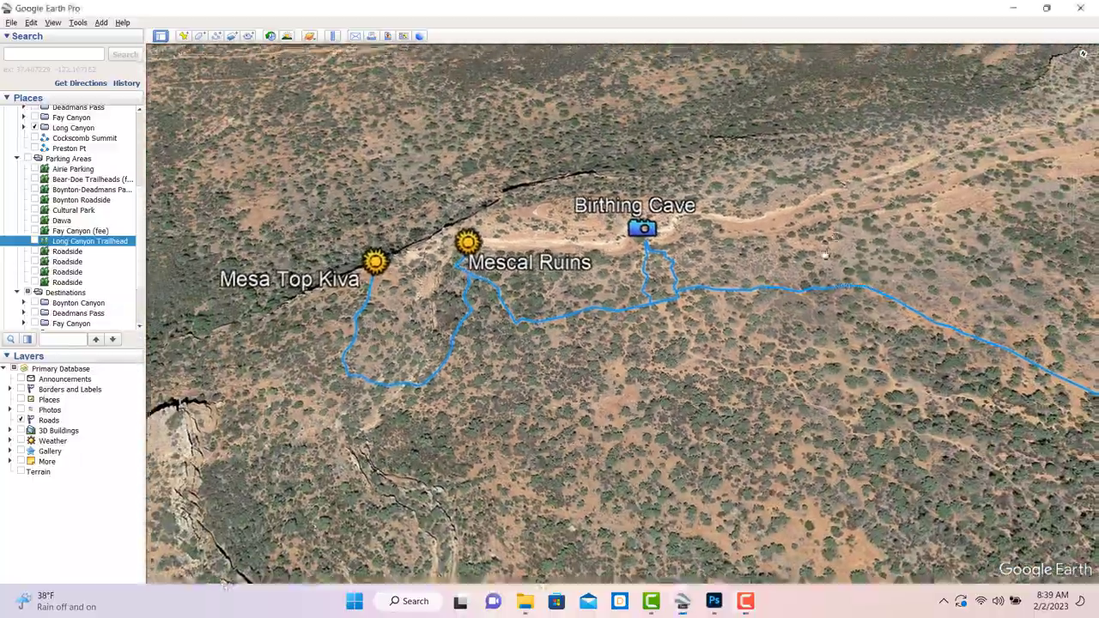
{"action": "left_click_drag", "start_coordinate": [841, 247], "coordinate": [721, 412]}
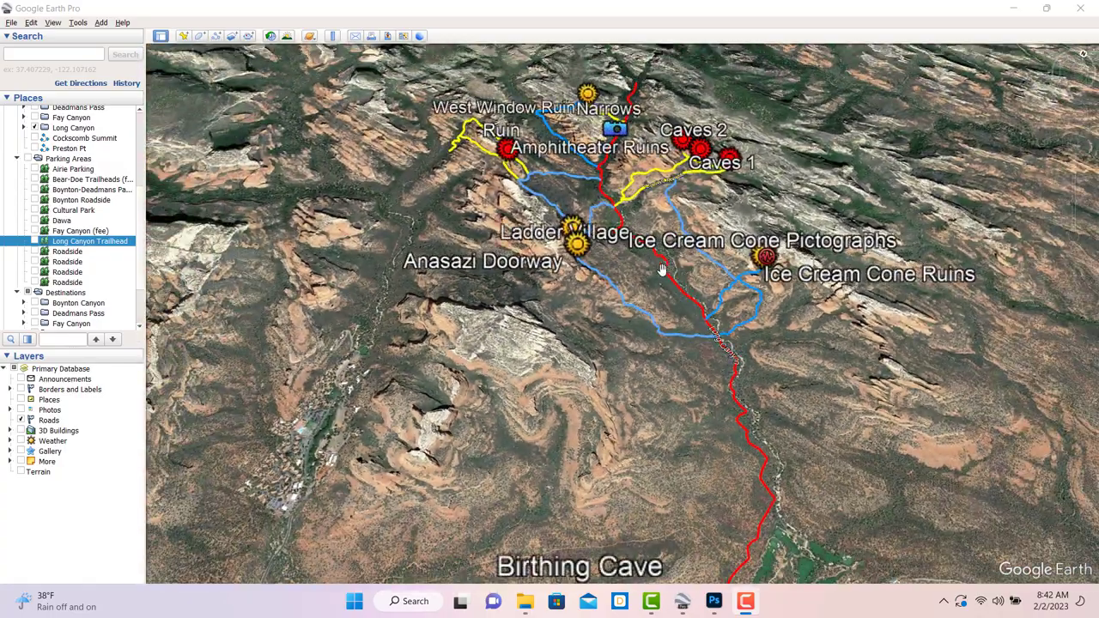
{"action": "left_click", "coordinate": [693, 323]}
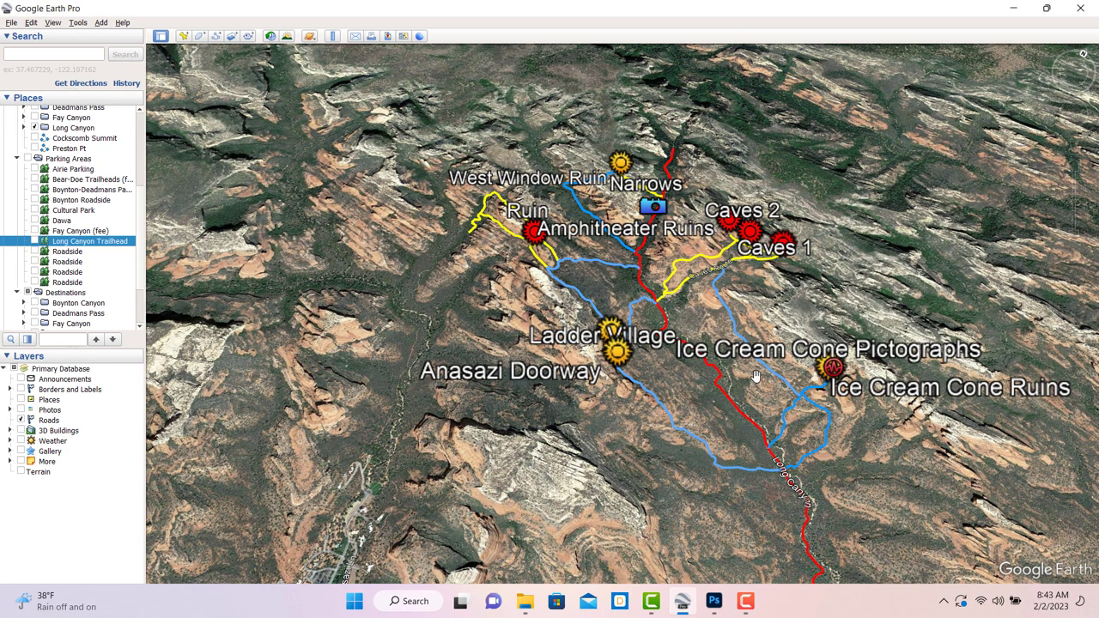
Zoom into the trail junction below Ice Cream Cone Ruins
{"action": "scroll", "coordinate": [788, 446], "scroll_direction": "up", "scroll_amount": 3}
{"action": "scroll", "coordinate": [788, 445], "scroll_direction": "up", "scroll_amount": 2}
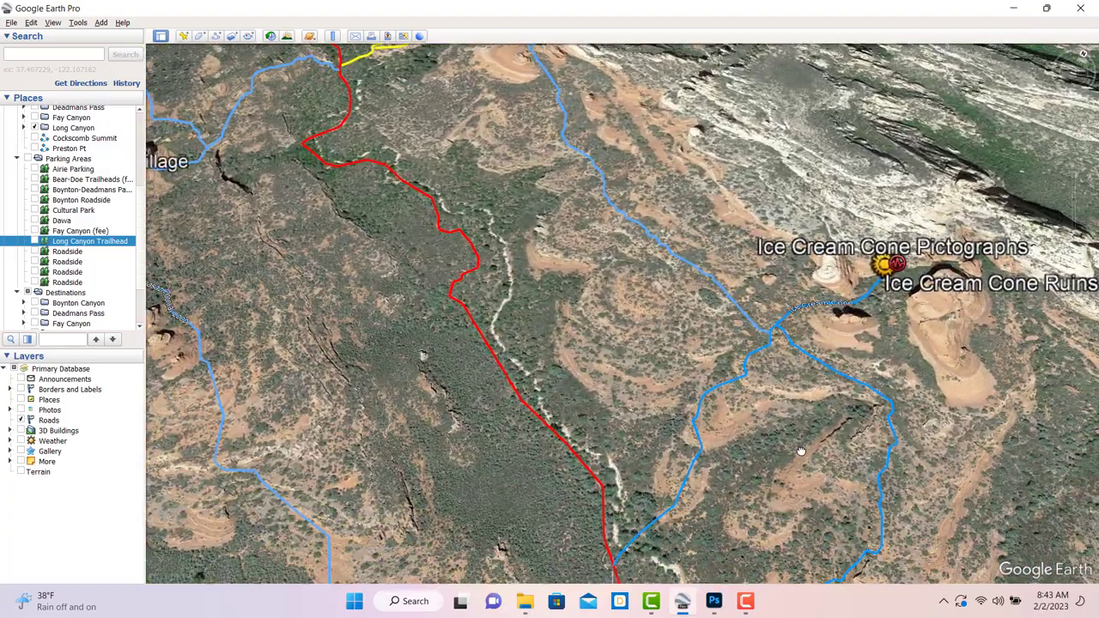
{"action": "scroll", "coordinate": [789, 329], "scroll_direction": "up", "scroll_amount": 3}
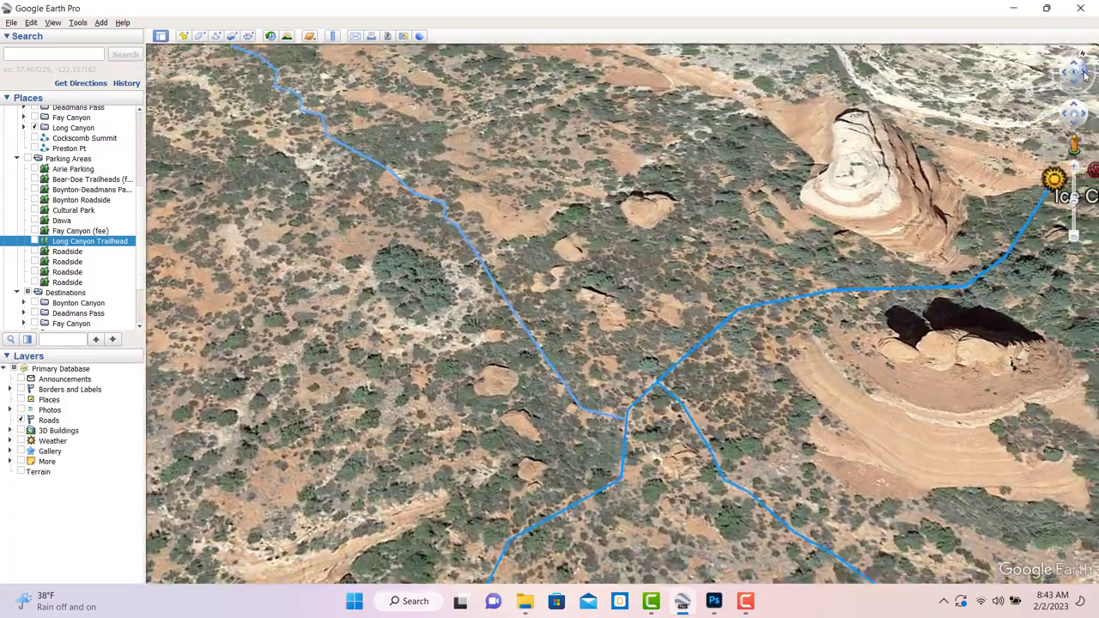
{"action": "left_click_drag", "start_coordinate": [901, 412], "coordinate": [743, 417]}
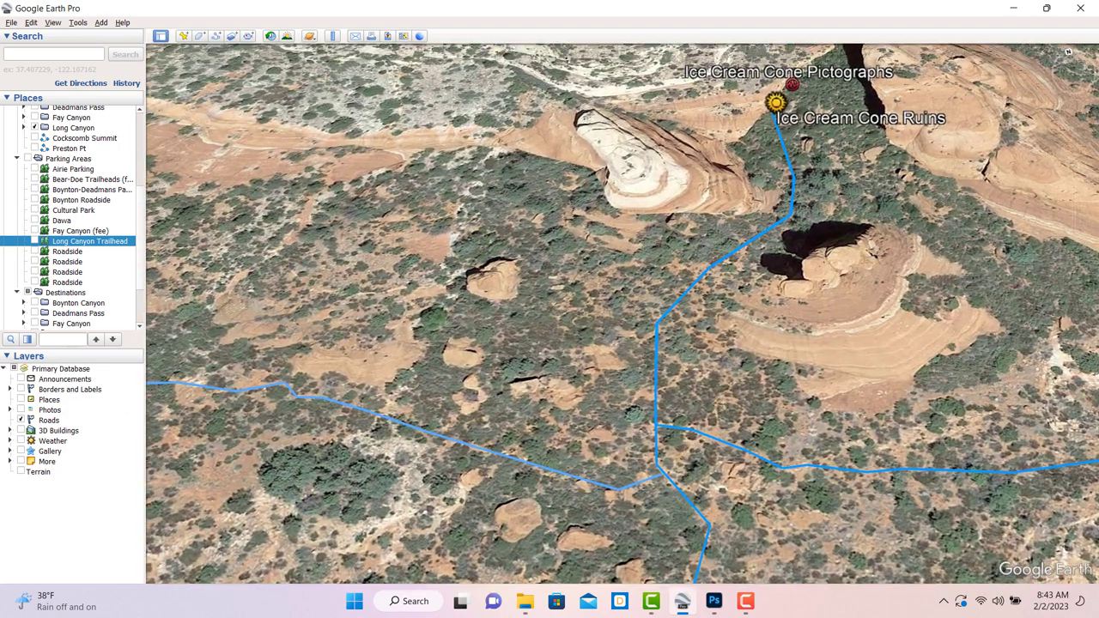
{"action": "scroll", "coordinate": [12, 195], "scroll_direction": "up", "scroll_amount": 2}
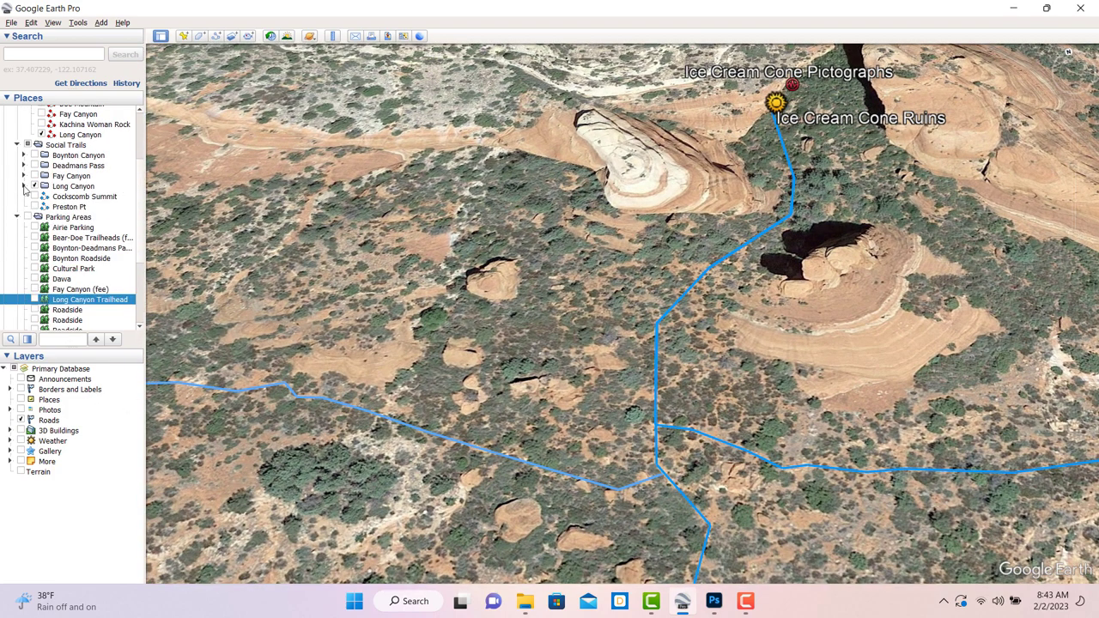
Toggle the Ice Cream Cone social trail off and on to identify its line
{"action": "left_click", "coordinate": [23, 186]}
{"action": "left_click", "coordinate": [41, 279]}
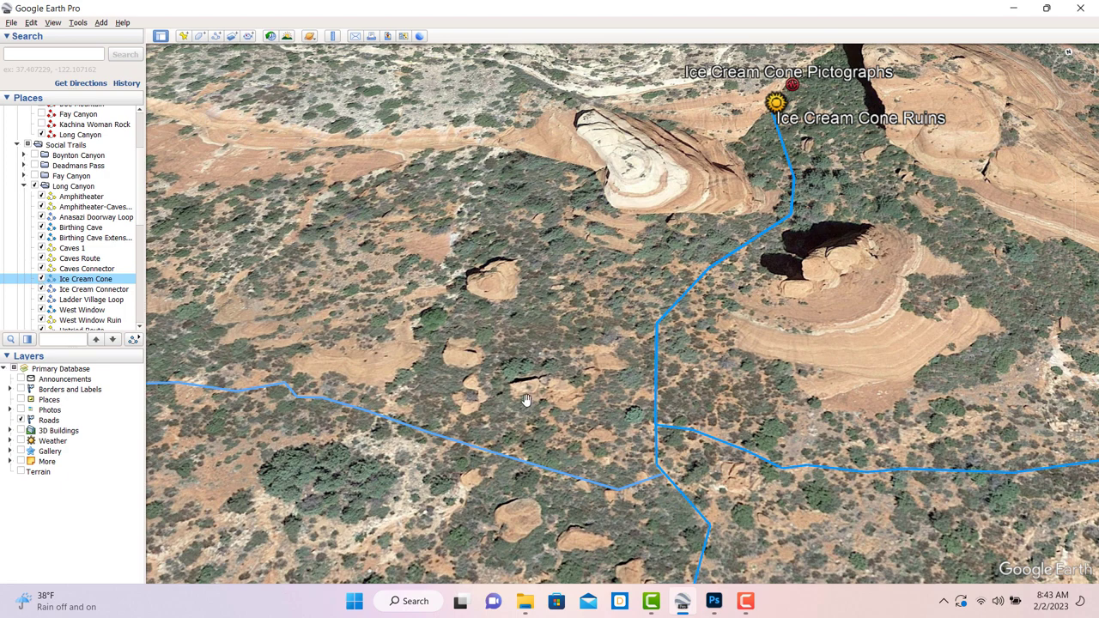
{"action": "scroll", "coordinate": [701, 401], "scroll_direction": "up", "scroll_amount": 1}
{"action": "scroll", "coordinate": [701, 401], "scroll_direction": "up", "scroll_amount": 3}
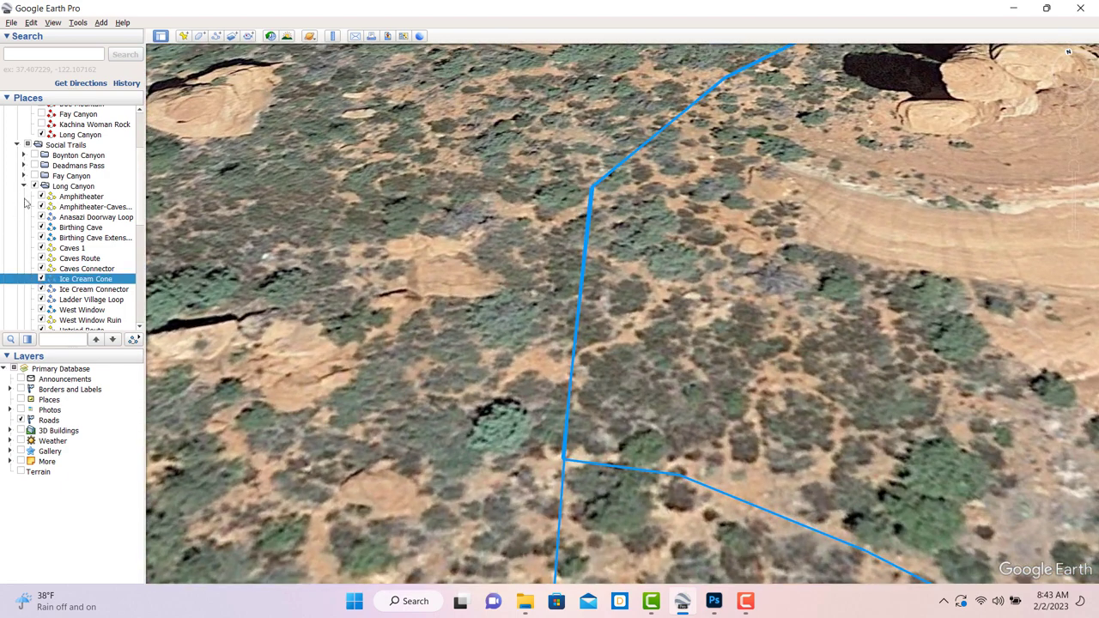
{"action": "left_click", "coordinate": [40, 279]}
{"action": "left_click", "coordinate": [40, 279]}
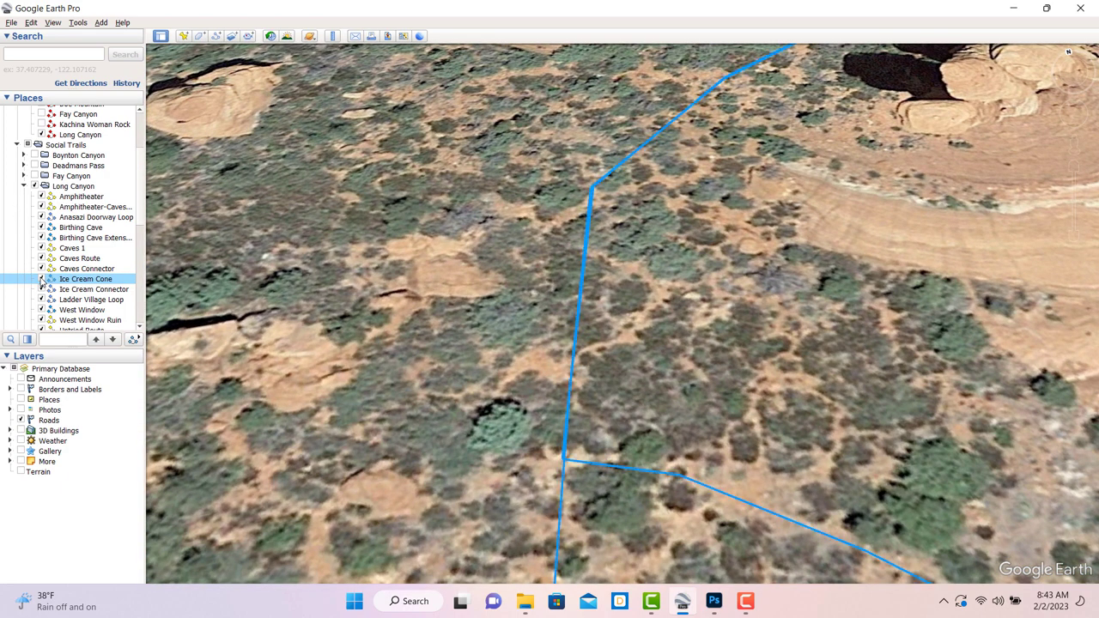
{"action": "left_click", "coordinate": [40, 279]}
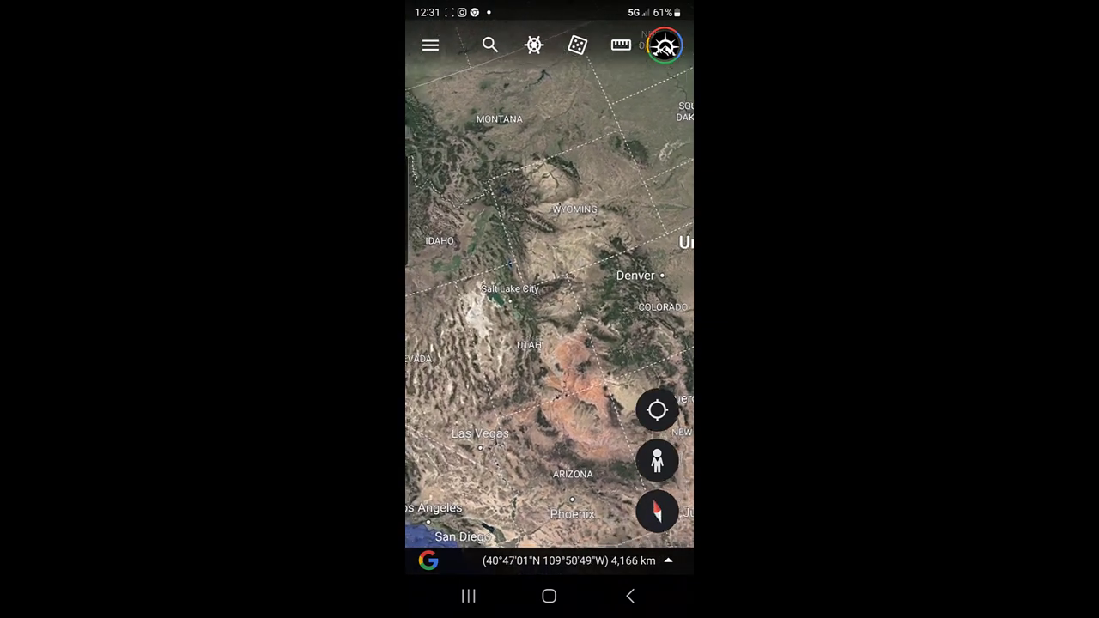
Zoom the mobile globe in from the western United States toward northern Arizona
{"action": "scroll", "coordinate": [549, 292], "scroll_direction": "up", "scroll_amount": 2}
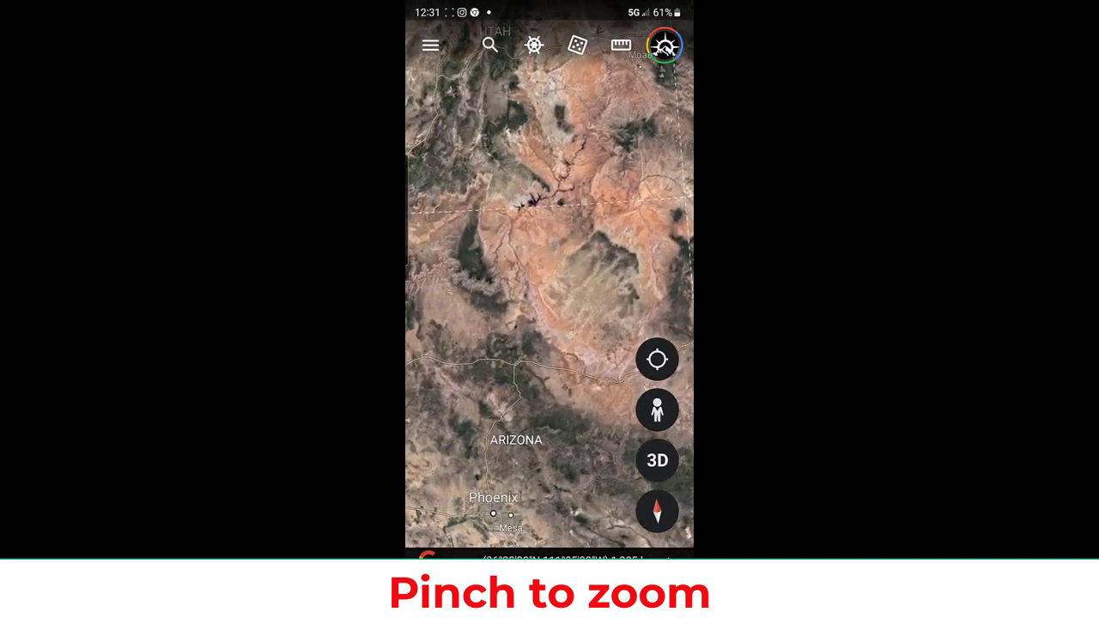
{"action": "scroll", "coordinate": [550, 292], "scroll_direction": "up", "scroll_amount": 2}
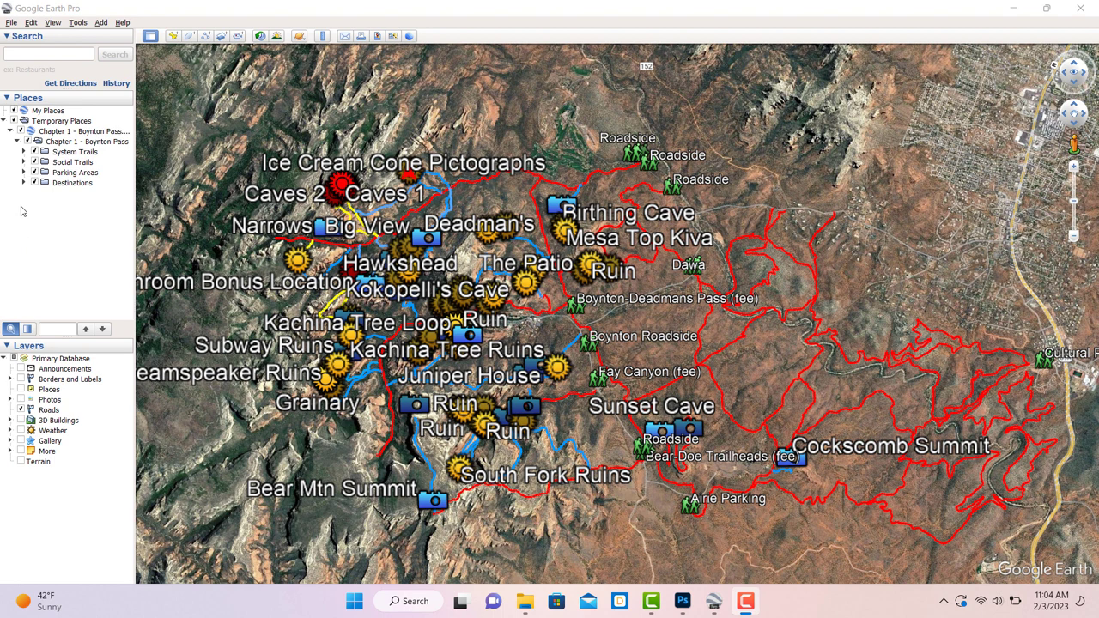
Hide Chapter 1 overlays and show only the Hiking Only Long Canyon trail, fitted in view
{"action": "left_click", "coordinate": [27, 142]}
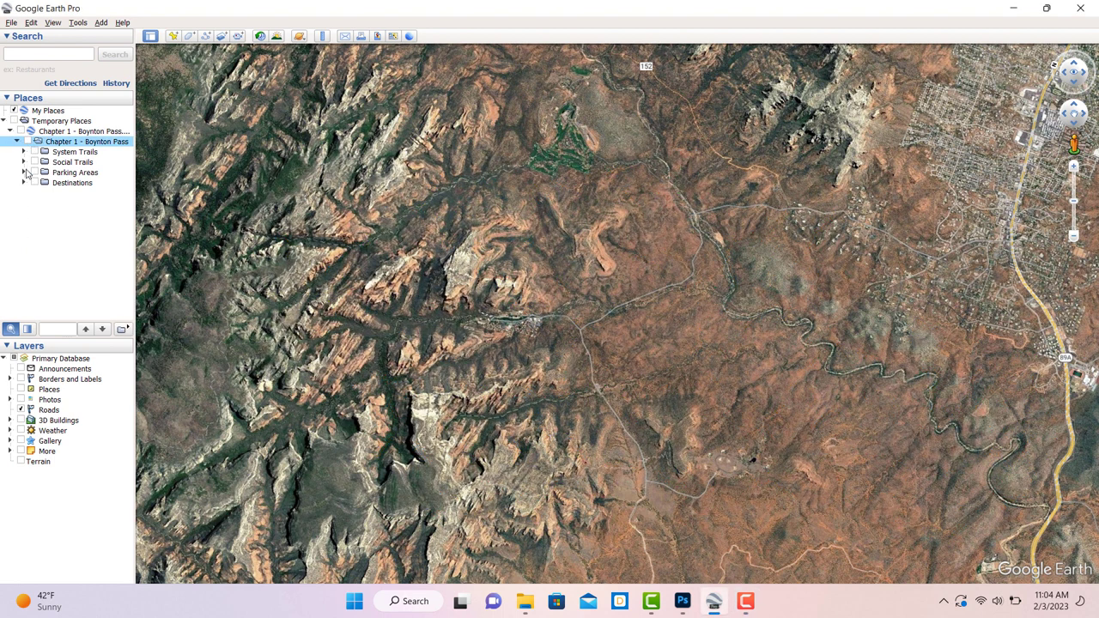
{"action": "left_click", "coordinate": [23, 152]}
{"action": "left_click", "coordinate": [30, 173]}
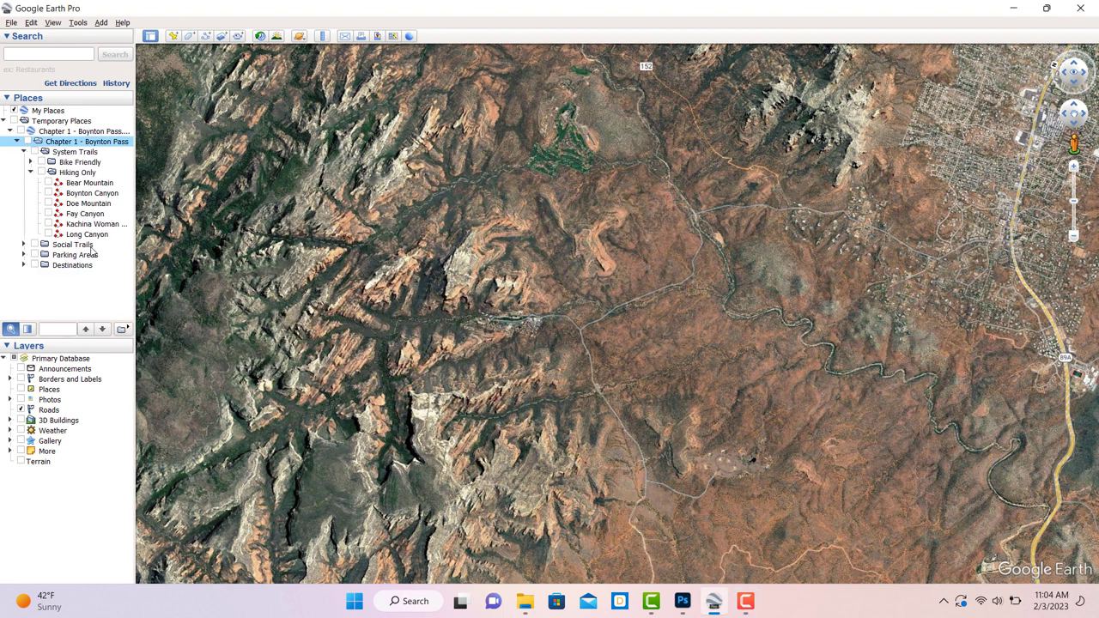
{"action": "left_click", "coordinate": [50, 236]}
{"action": "left_click_drag", "start_coordinate": [511, 242], "coordinate": [640, 335]}
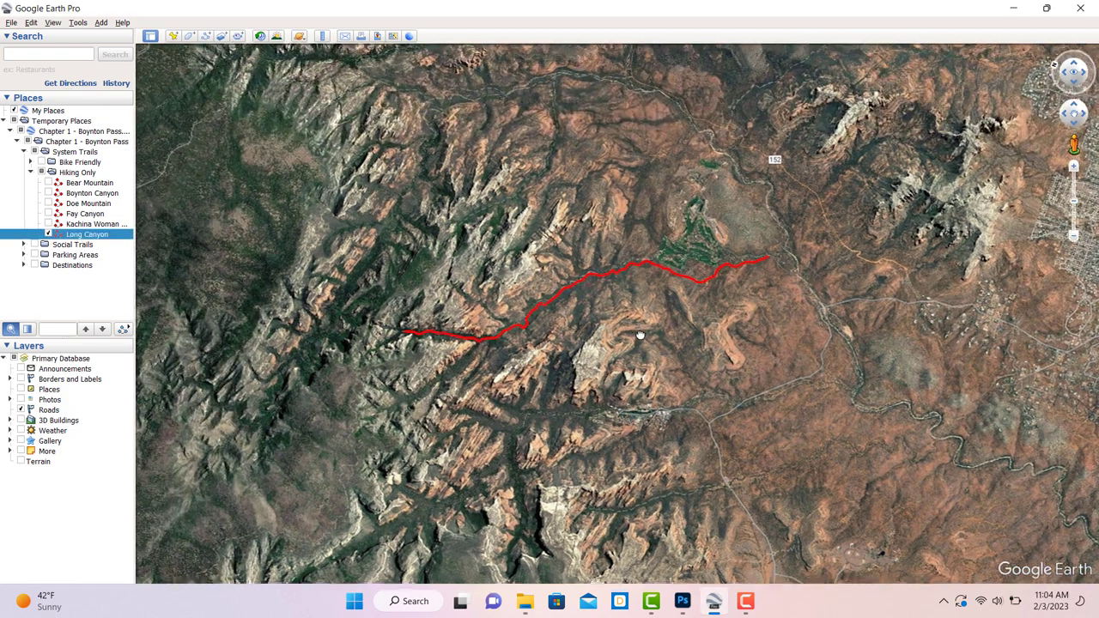
{"action": "double_click", "coordinate": [79, 237]}
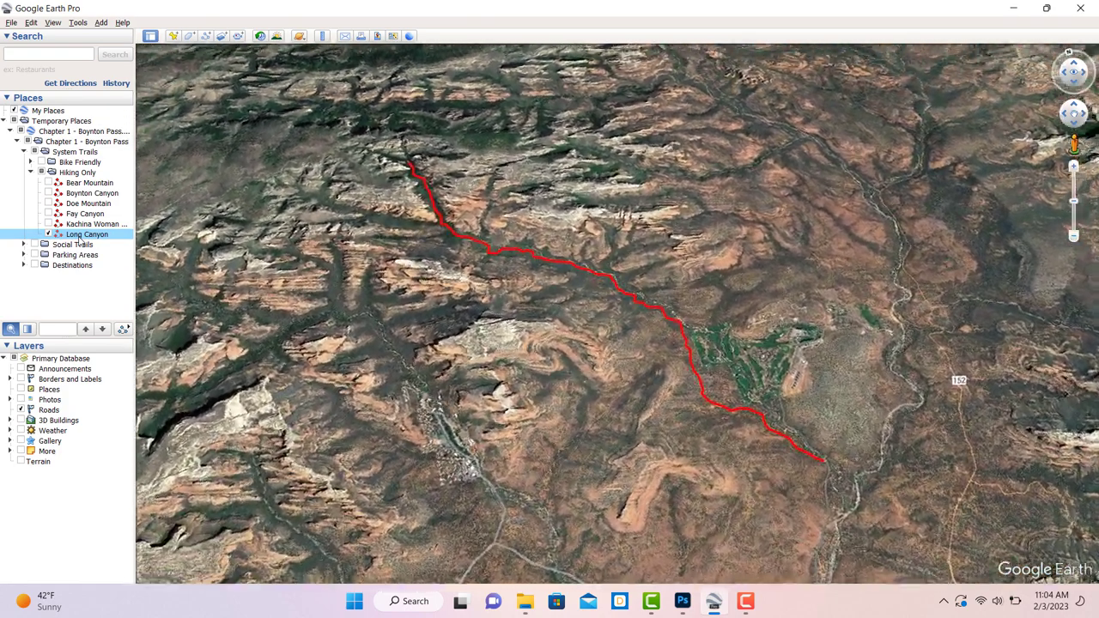
Save the Long Canyon place as Long Canyon.kml in Wanderer's Guide
{"action": "right_click", "coordinate": [80, 237]}
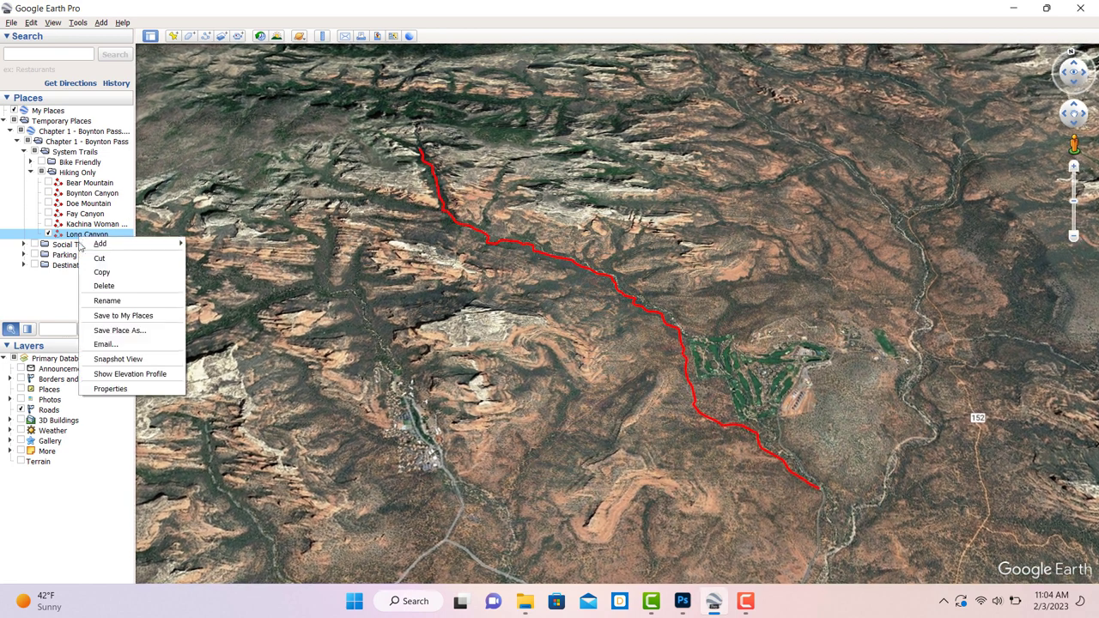
{"action": "left_click", "coordinate": [119, 337]}
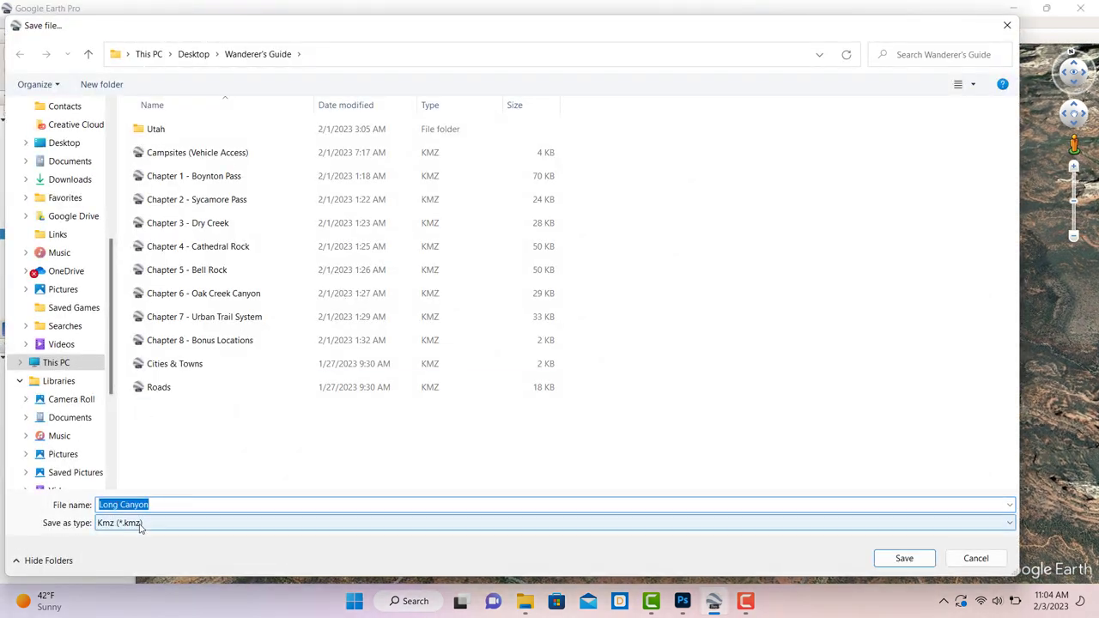
{"action": "left_click", "coordinate": [140, 523]}
{"action": "left_click", "coordinate": [133, 549]}
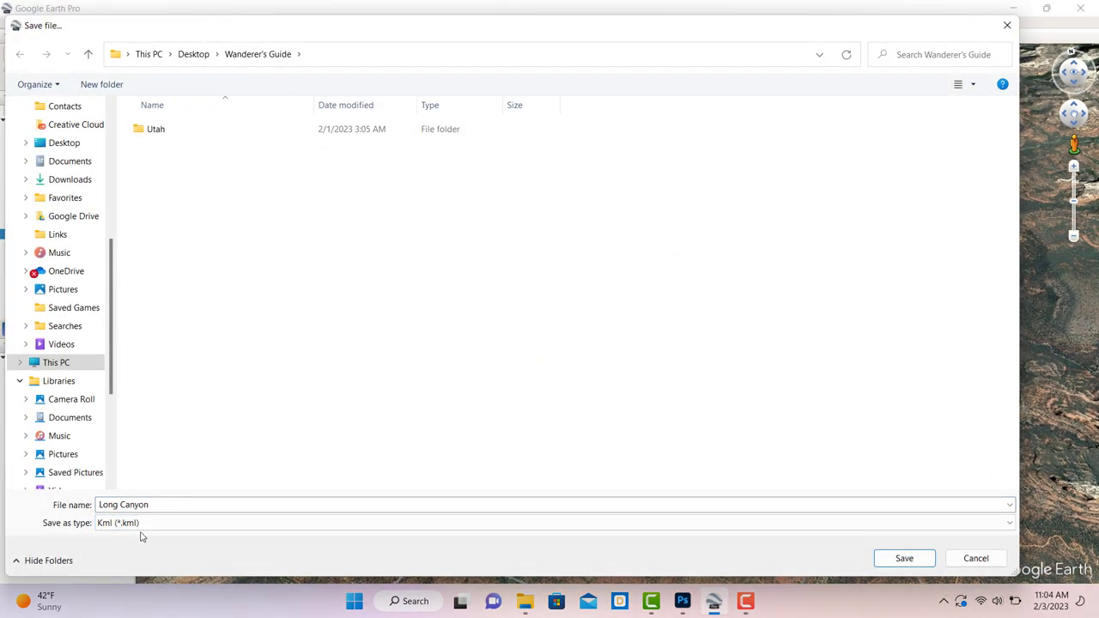
{"action": "left_click", "coordinate": [905, 560]}
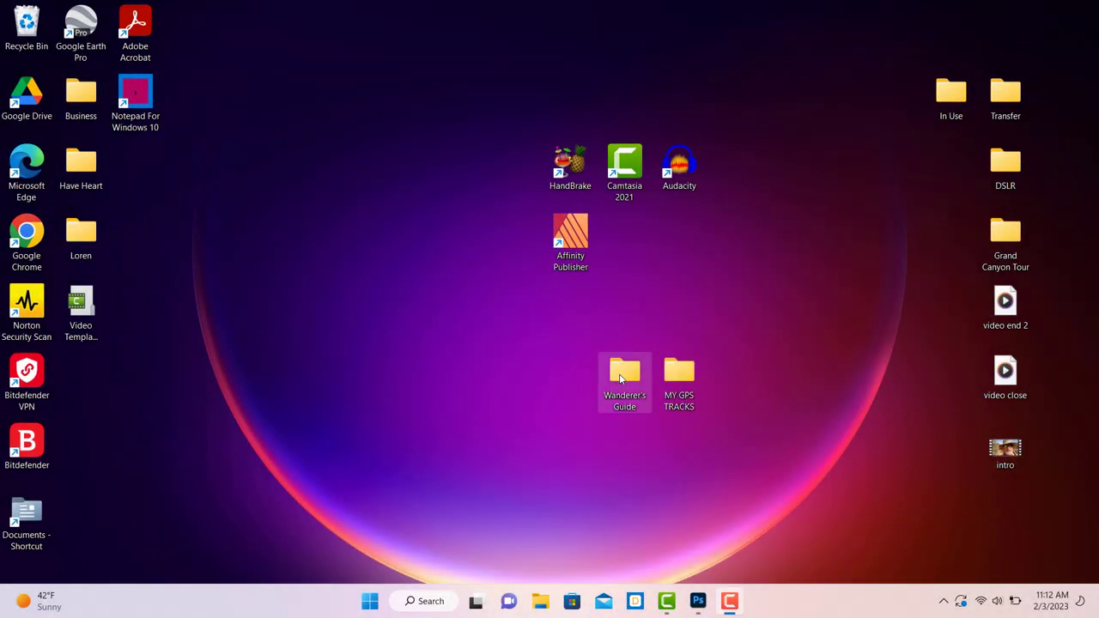
Move Long Canyon.kml from Wanderer's Guide into the Galaxy S22 Ultra's internal Download folder
{"action": "double_click", "coordinate": [625, 374]}
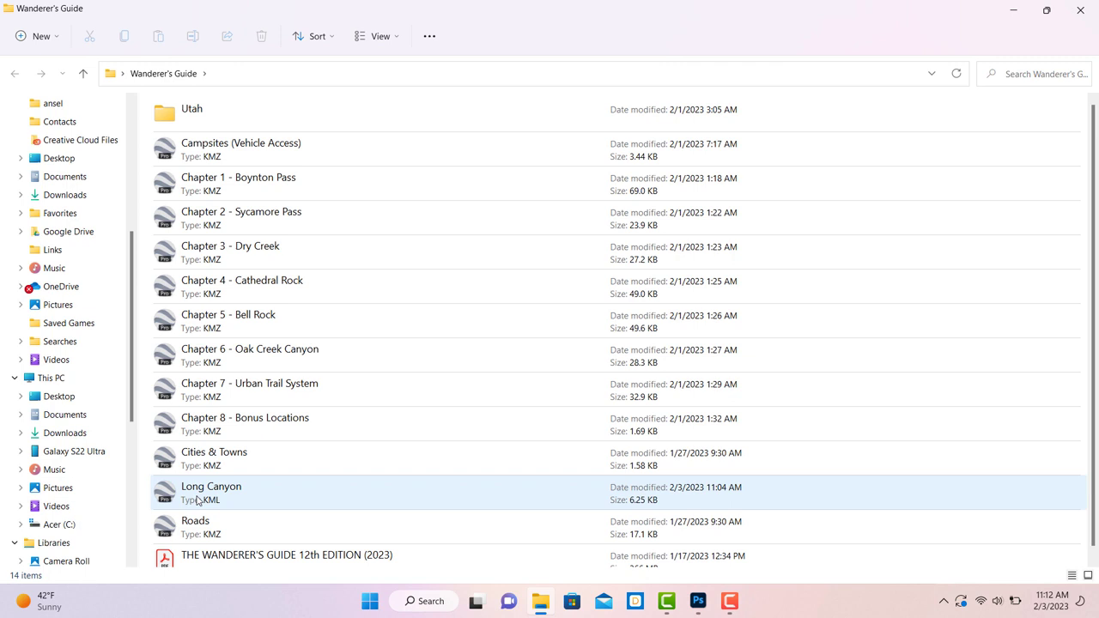
{"action": "left_click", "coordinate": [22, 454]}
{"action": "left_click", "coordinate": [26, 472]}
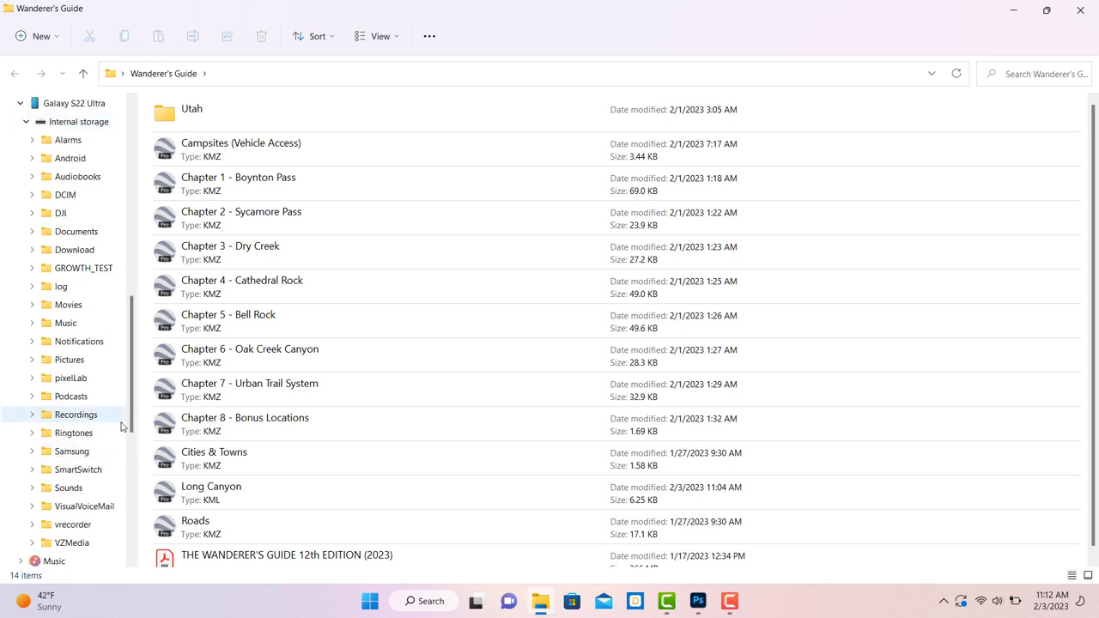
{"action": "left_click", "coordinate": [196, 496]}
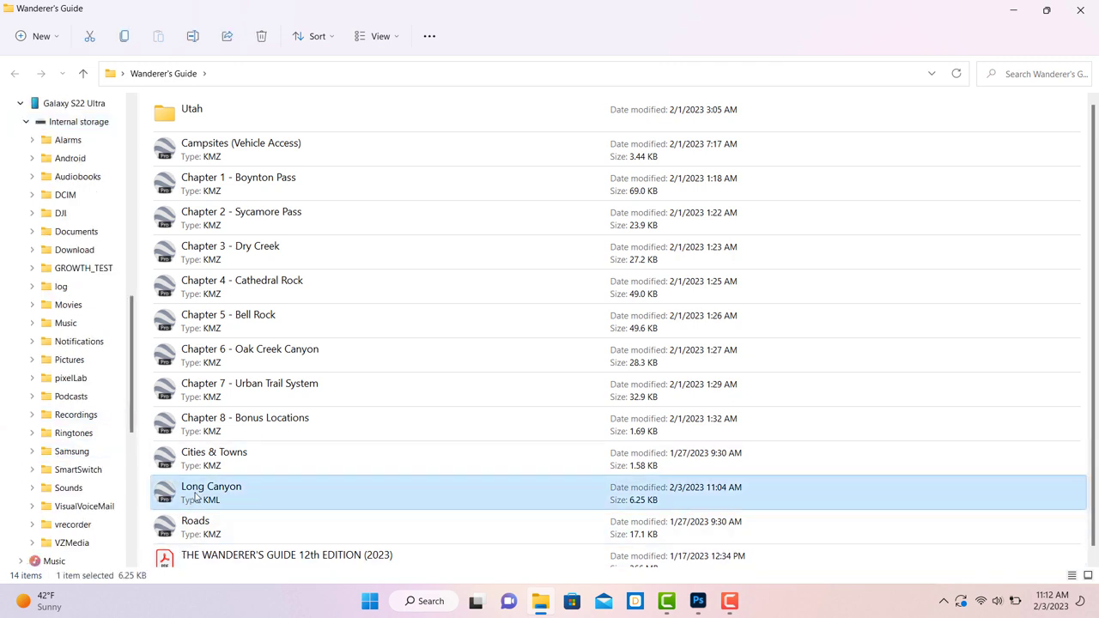
{"action": "left_click_drag", "start_coordinate": [195, 496], "coordinate": [70, 256]}
{"action": "right_click_drag", "start_coordinate": [70, 256], "coordinate": [72, 258]}
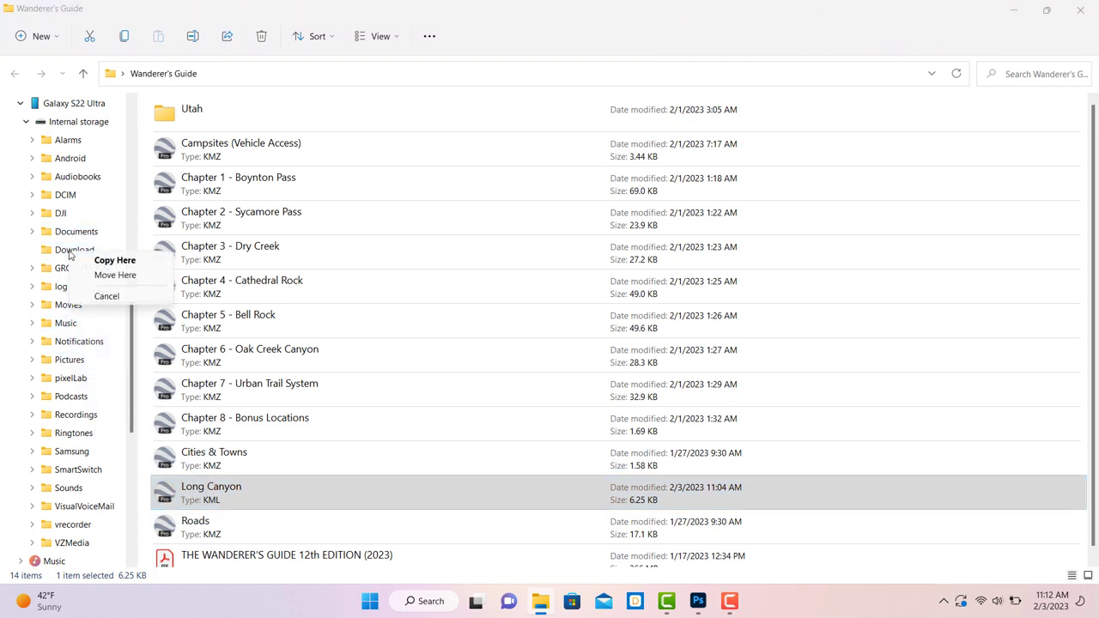
{"action": "left_click", "coordinate": [113, 275]}
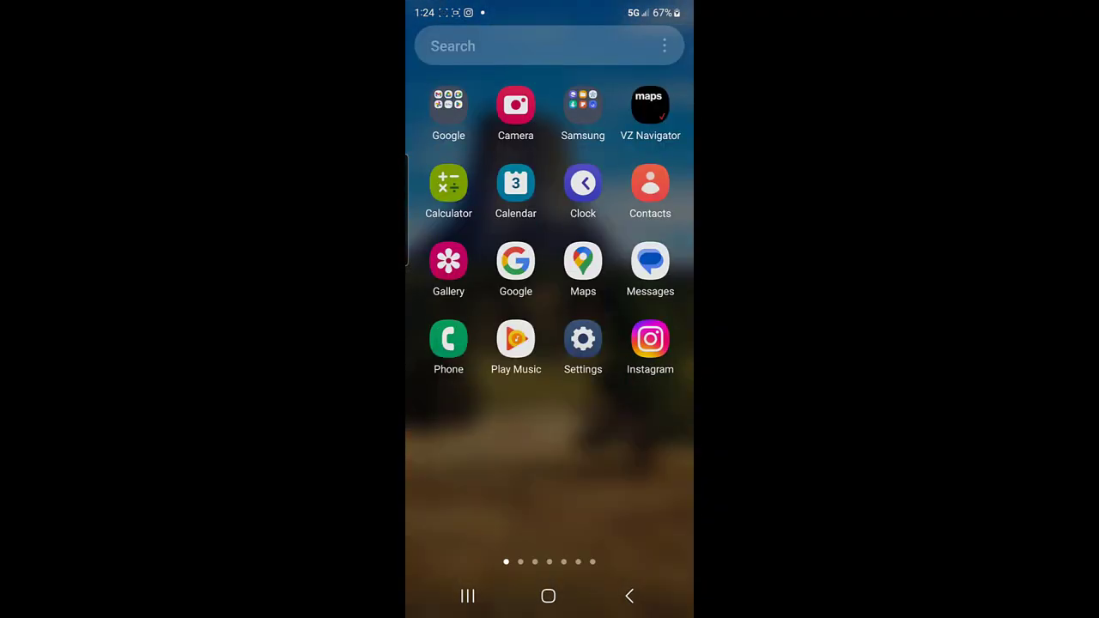
Open Long Canyon.kml from My Files Downloads in the Earth app
{"action": "left_click", "coordinate": [582, 105]}
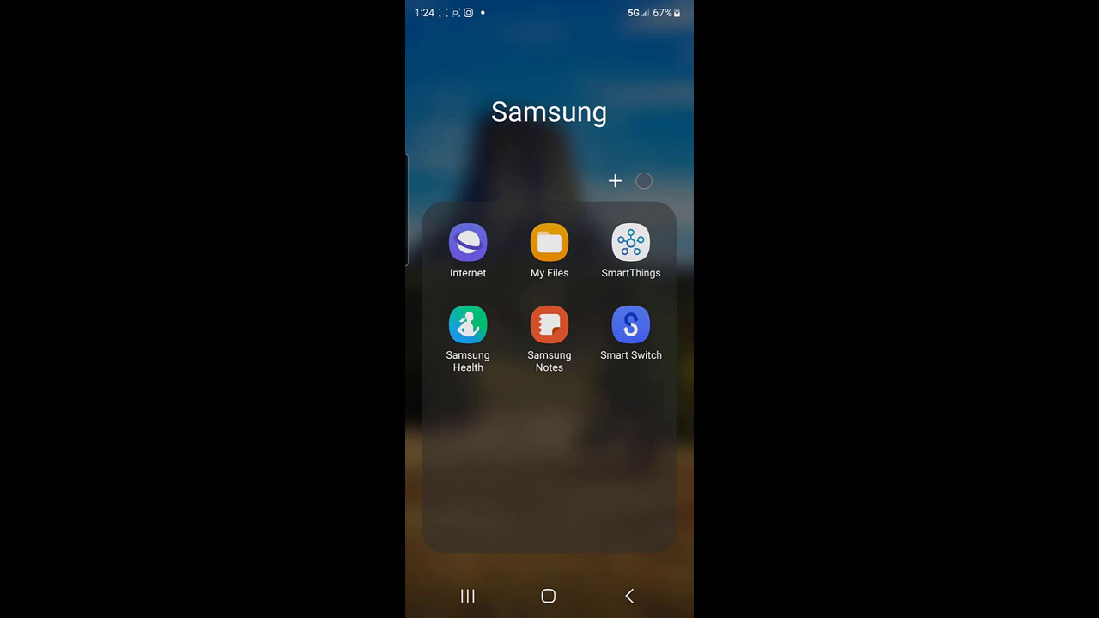
{"action": "left_click", "coordinate": [550, 243]}
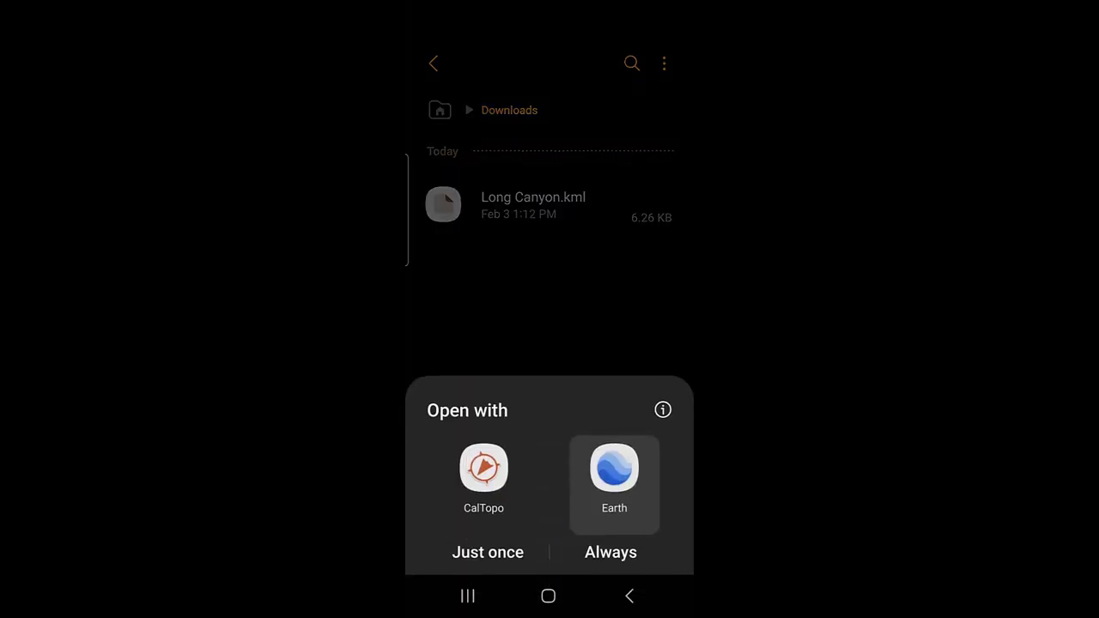
{"action": "left_click", "coordinate": [614, 476]}
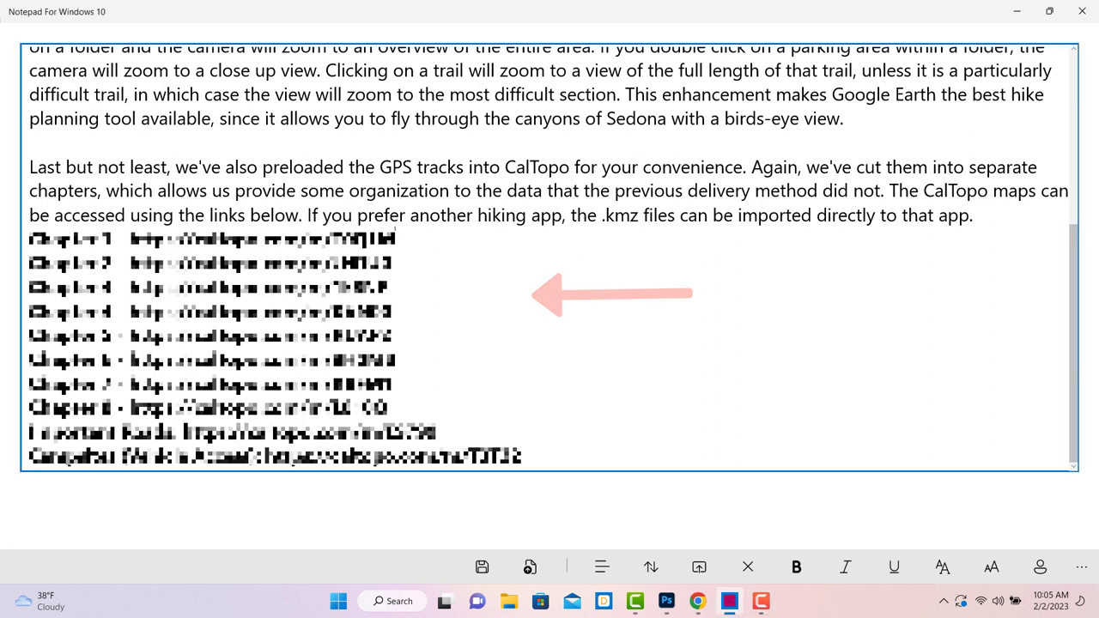
Copy the Chapter 1 CalTopo map link and minimize Notepad
{"action": "left_click_drag", "start_coordinate": [126, 240], "coordinate": [395, 240]}
{"action": "right_click", "coordinate": [348, 239]}
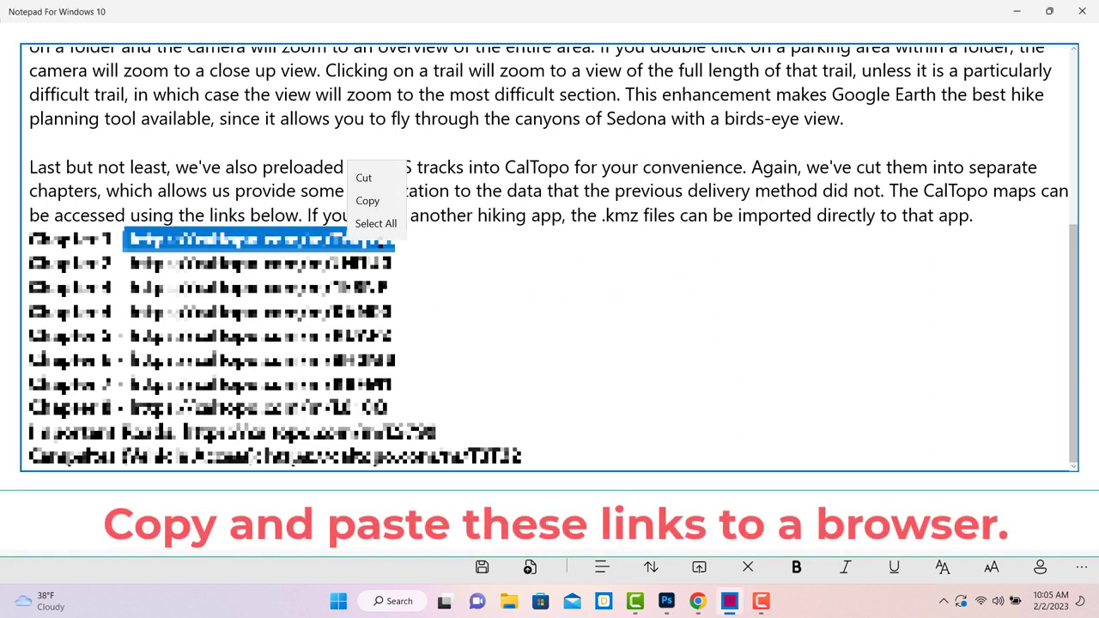
{"action": "left_click", "coordinate": [368, 201]}
{"action": "left_click", "coordinate": [1016, 11]}
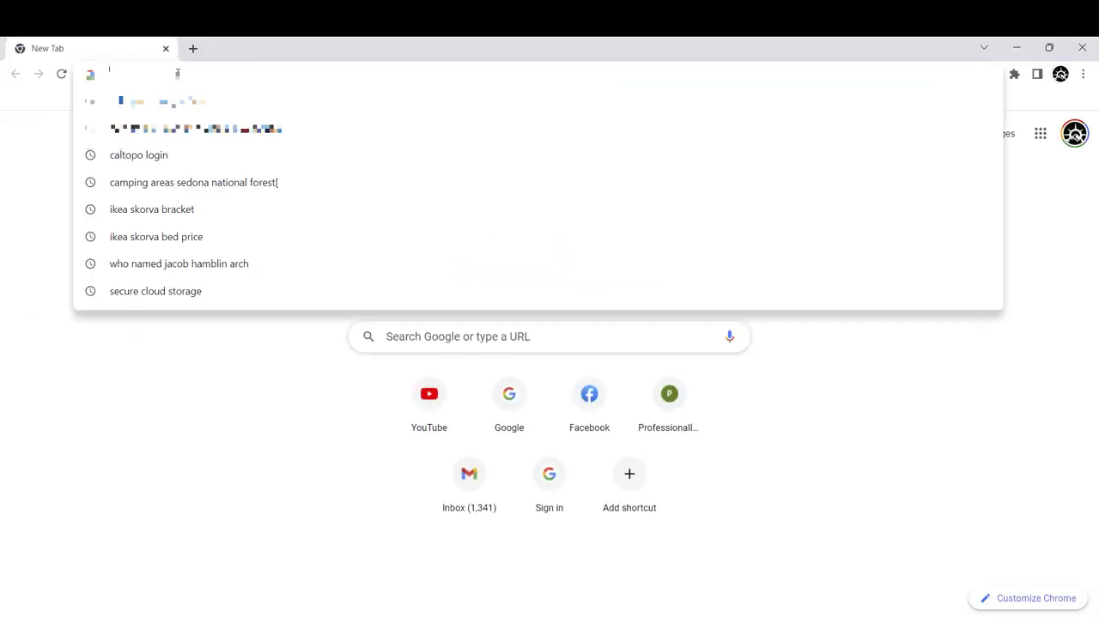
Paste the CalTopo link into Chrome's address bar and load the Chapter 1 - Boynton Pass map
{"action": "right_click", "coordinate": [177, 73]}
{"action": "key", "text": "Escape"}
{"action": "key", "text": "Escape"}
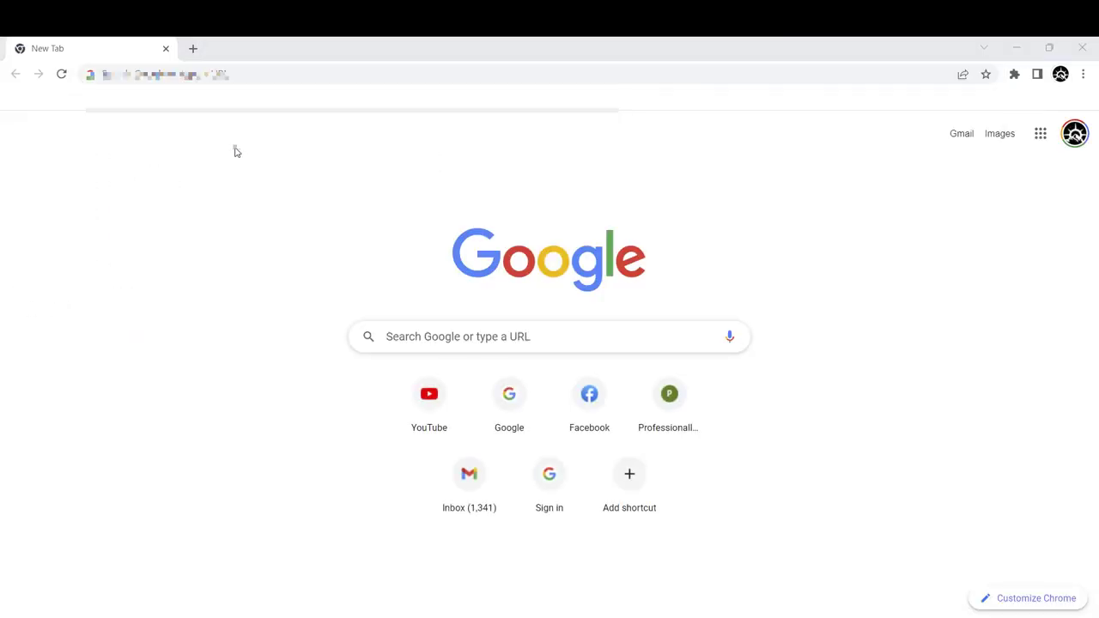
{"action": "right_click", "coordinate": [185, 74]}
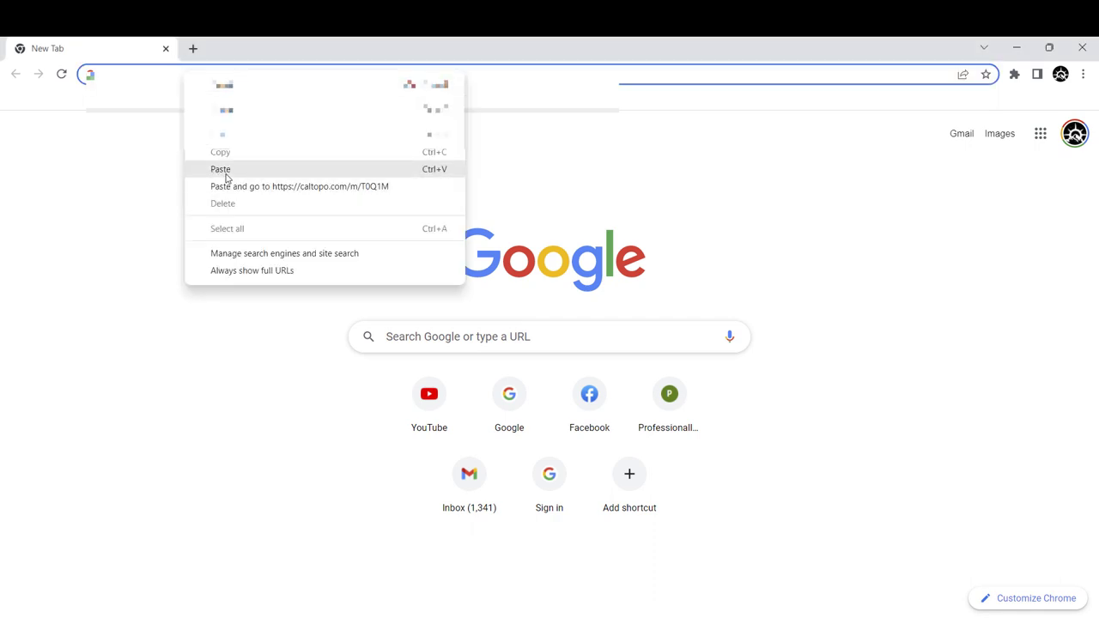
{"action": "left_click", "coordinate": [220, 170]}
{"action": "key", "text": "Return"}
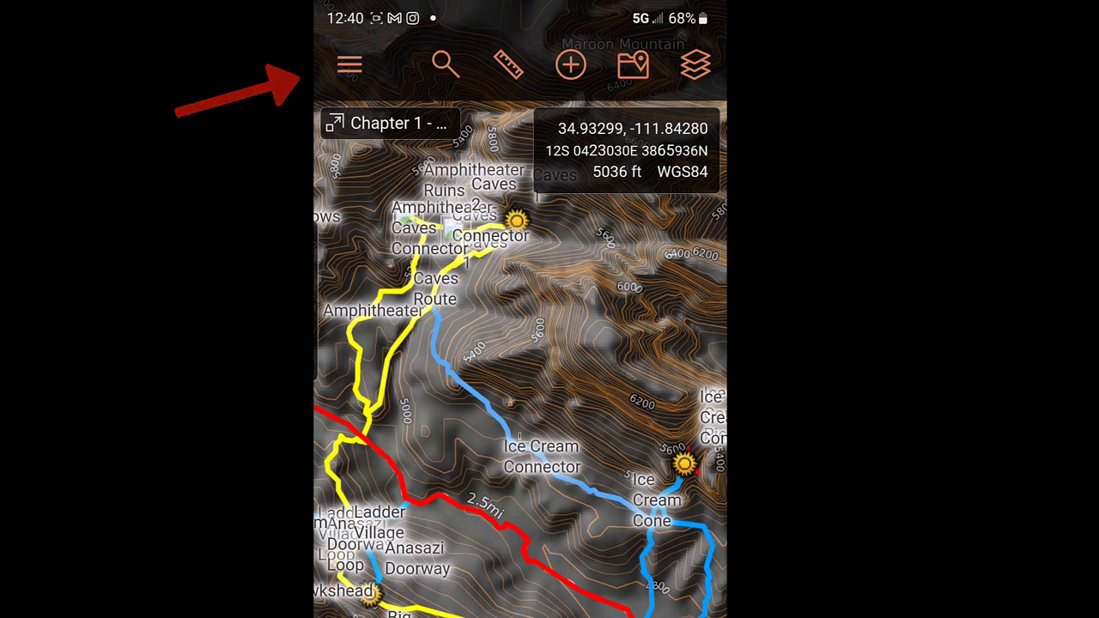
Open CalTopo's saved maps list from the navigation menu
{"action": "left_click", "coordinate": [349, 65]}
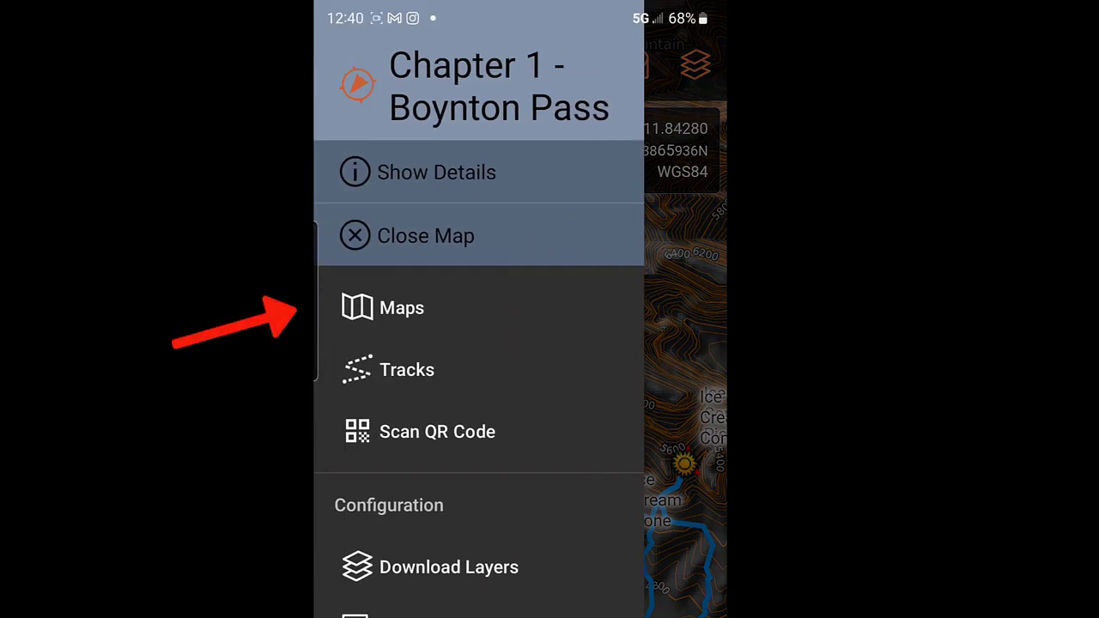
{"action": "left_click", "coordinate": [382, 308]}
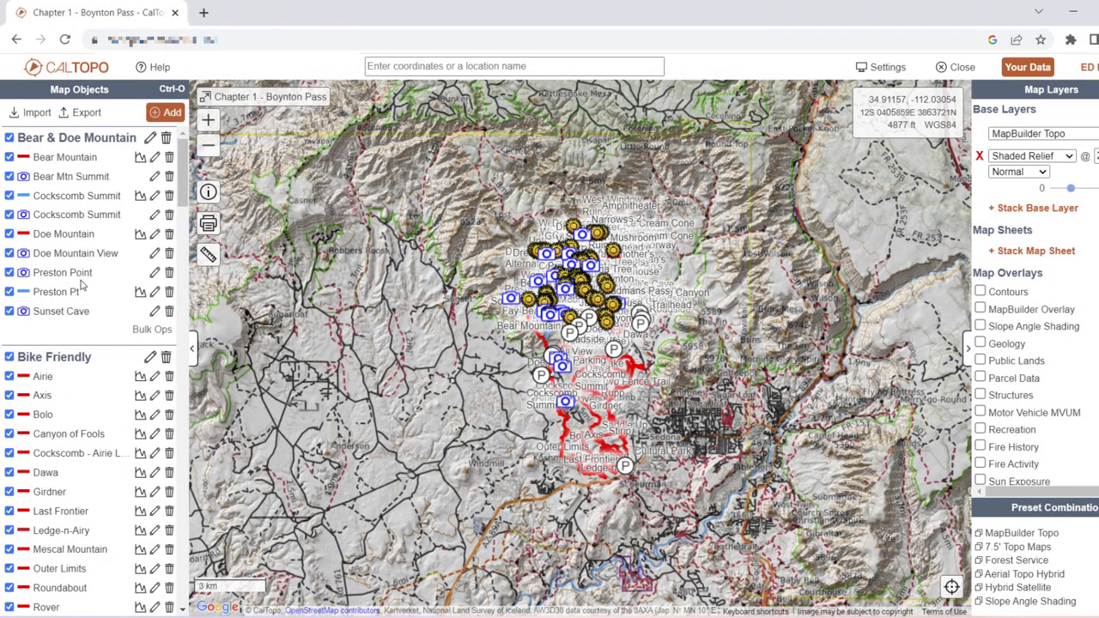
{"action": "scroll", "coordinate": [112, 283], "scroll_direction": "down", "scroll_amount": 3}
{"action": "scroll", "coordinate": [110, 290], "scroll_direction": "up", "scroll_amount": 3}
{"action": "scroll", "coordinate": [103, 300], "scroll_direction": "down", "scroll_amount": 12}
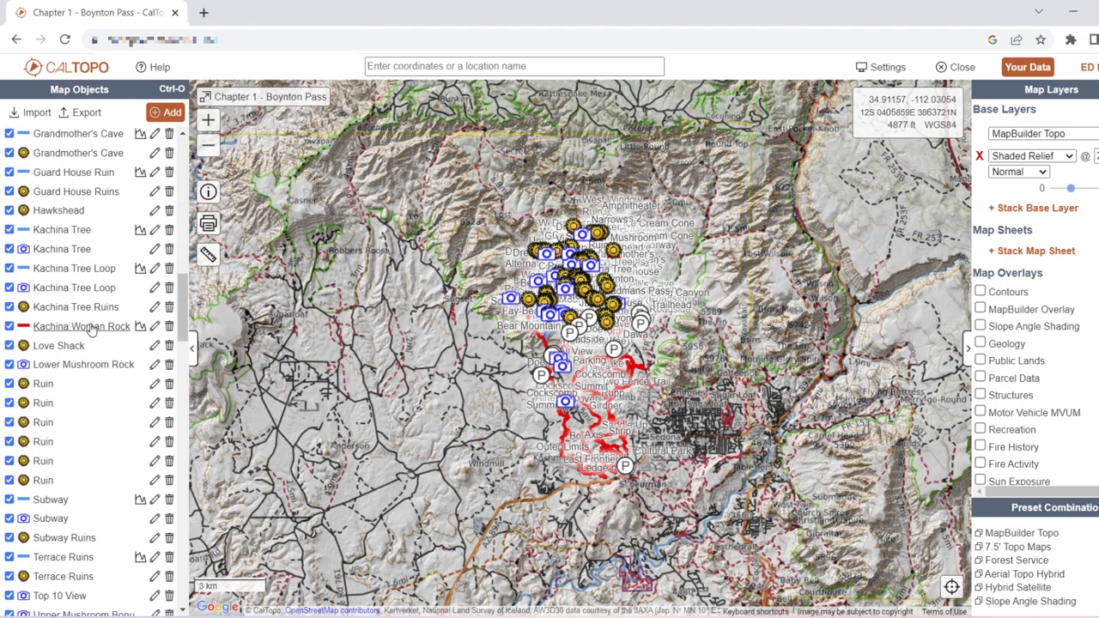
{"action": "scroll", "coordinate": [90, 331], "scroll_direction": "down", "scroll_amount": 8}
{"action": "scroll", "coordinate": [81, 314], "scroll_direction": "up", "scroll_amount": 12}
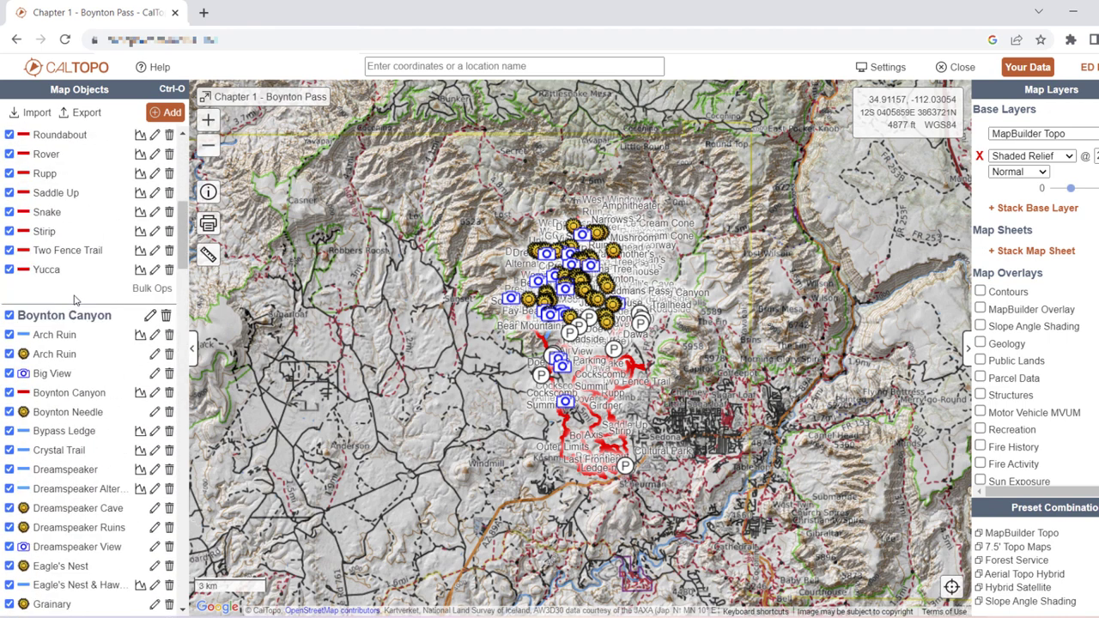
{"action": "scroll", "coordinate": [69, 284], "scroll_direction": "up", "scroll_amount": 5}
Hide Bear & Doe Mountain, Bike Friendly, Boynton Canyon, Deadman's Pass and Fay Canyon; centre on Long Canyon
{"action": "left_click", "coordinate": [9, 139]}
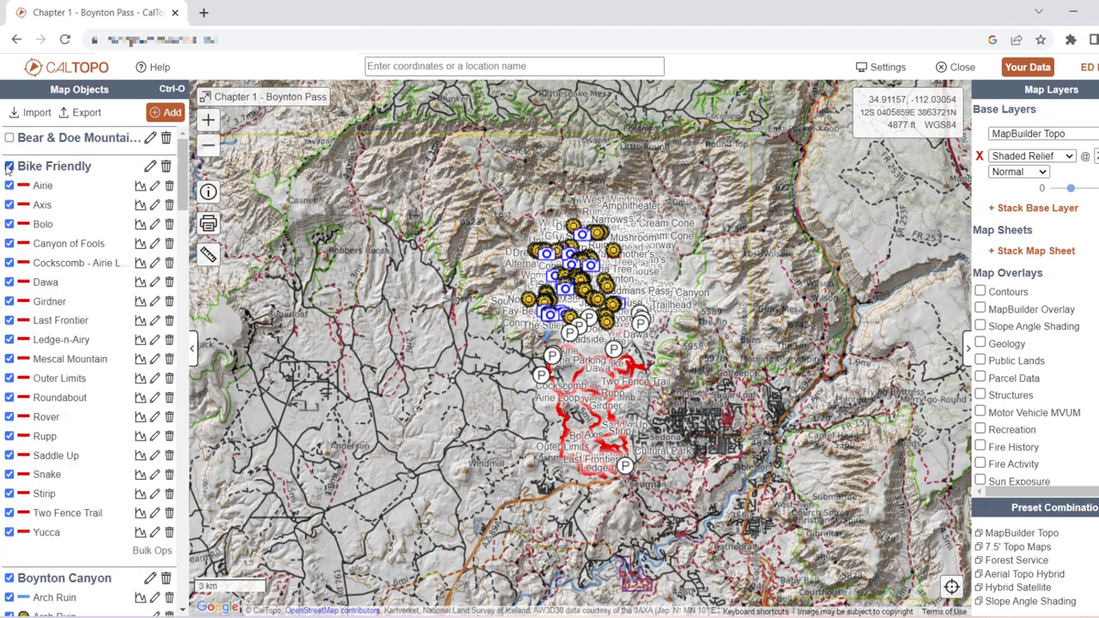
{"action": "left_click", "coordinate": [10, 166]}
{"action": "left_click", "coordinate": [9, 194]}
{"action": "left_click", "coordinate": [10, 223]}
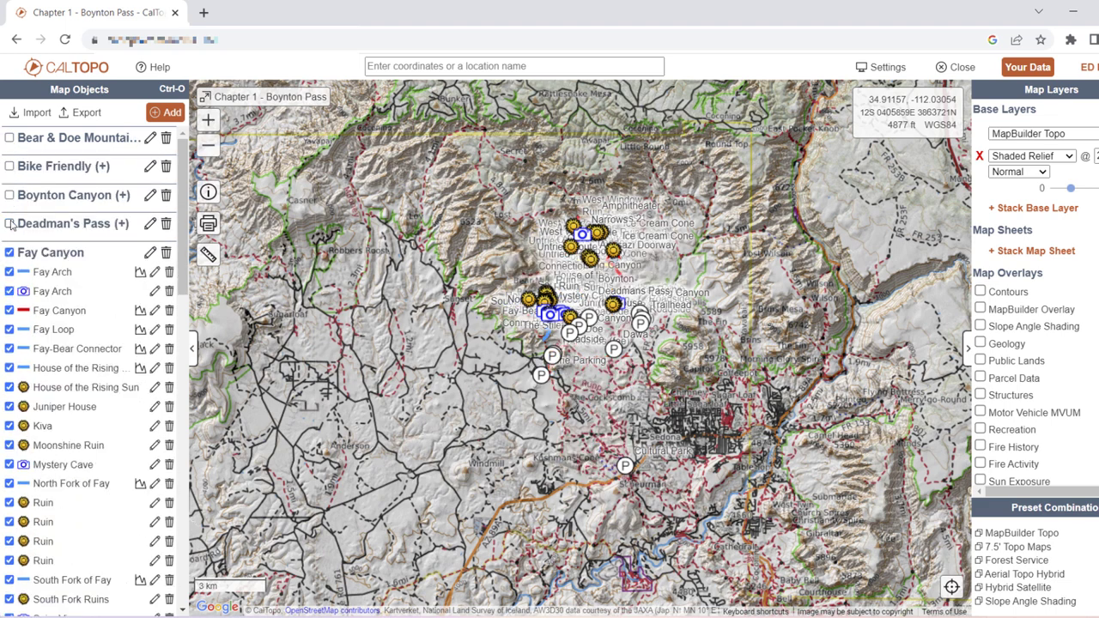
{"action": "left_click", "coordinate": [10, 252]}
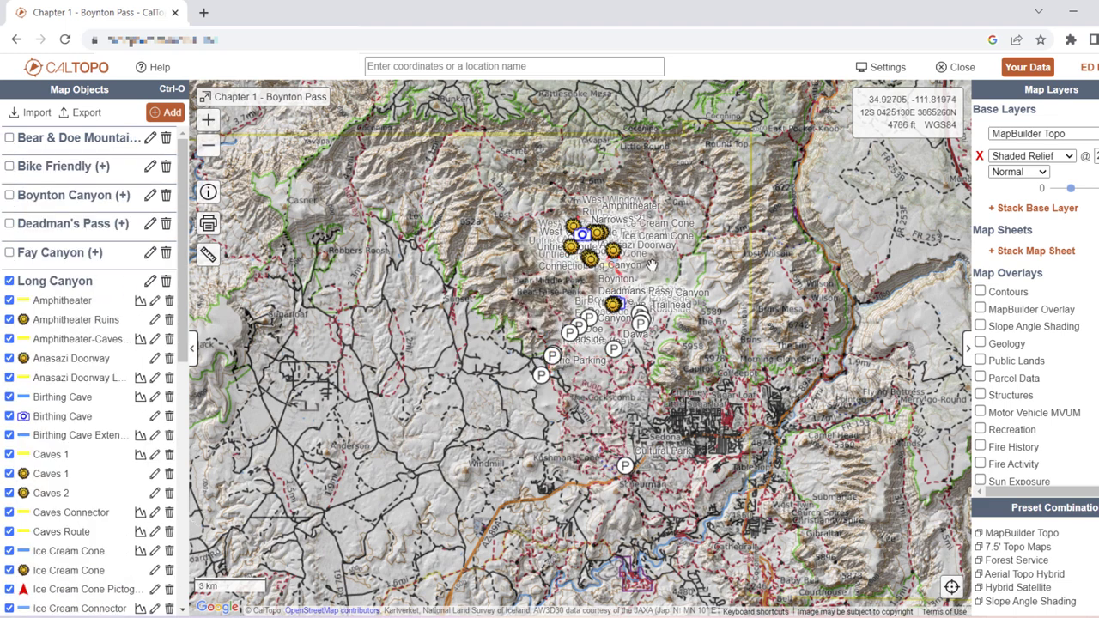
{"action": "scroll", "coordinate": [652, 265], "scroll_direction": "up", "scroll_amount": 3}
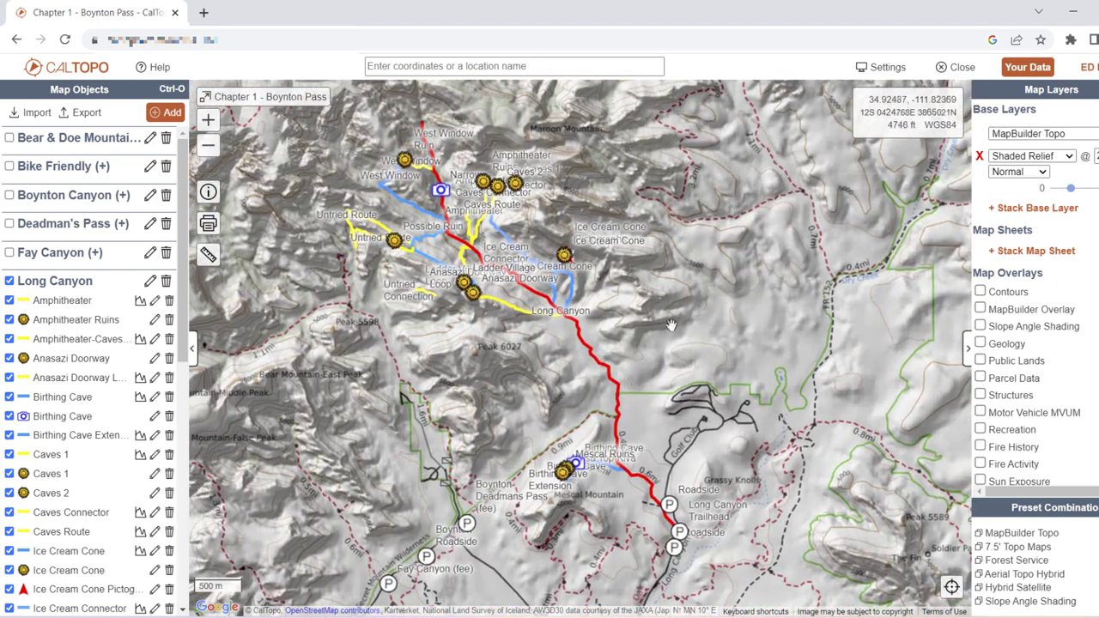
{"action": "left_click_drag", "start_coordinate": [671, 325], "coordinate": [708, 357]}
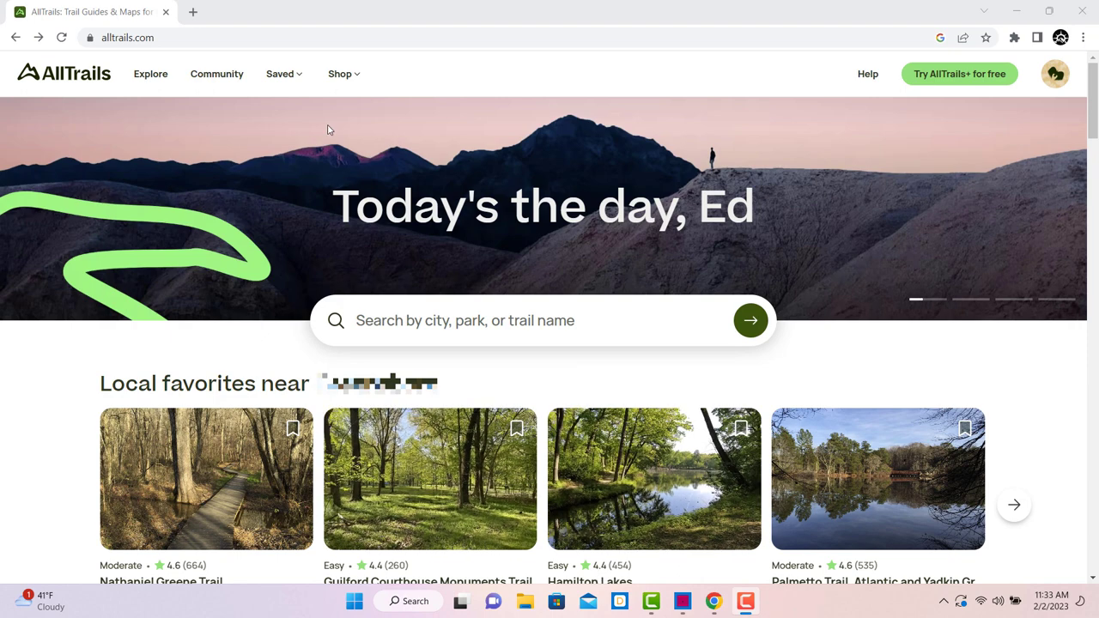
Go to AllTrails' My maps page from the Saved menu and begin creating a new custom map
{"action": "mouse_move", "coordinate": [297, 75]}
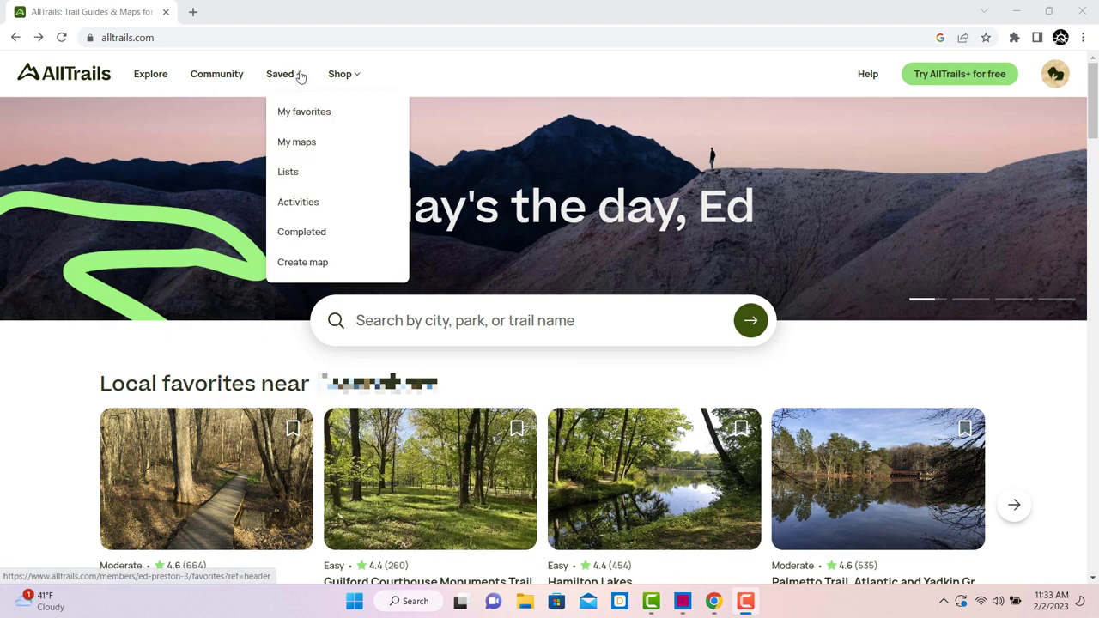
{"action": "left_click", "coordinate": [297, 74]}
{"action": "left_click", "coordinate": [297, 75]}
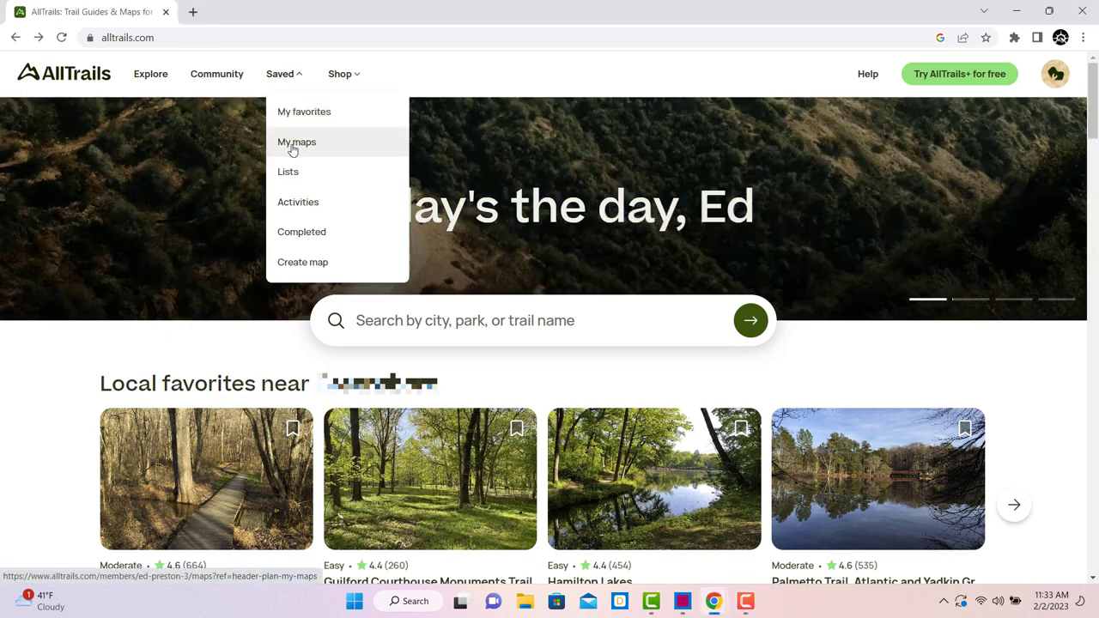
{"action": "left_click", "coordinate": [293, 144]}
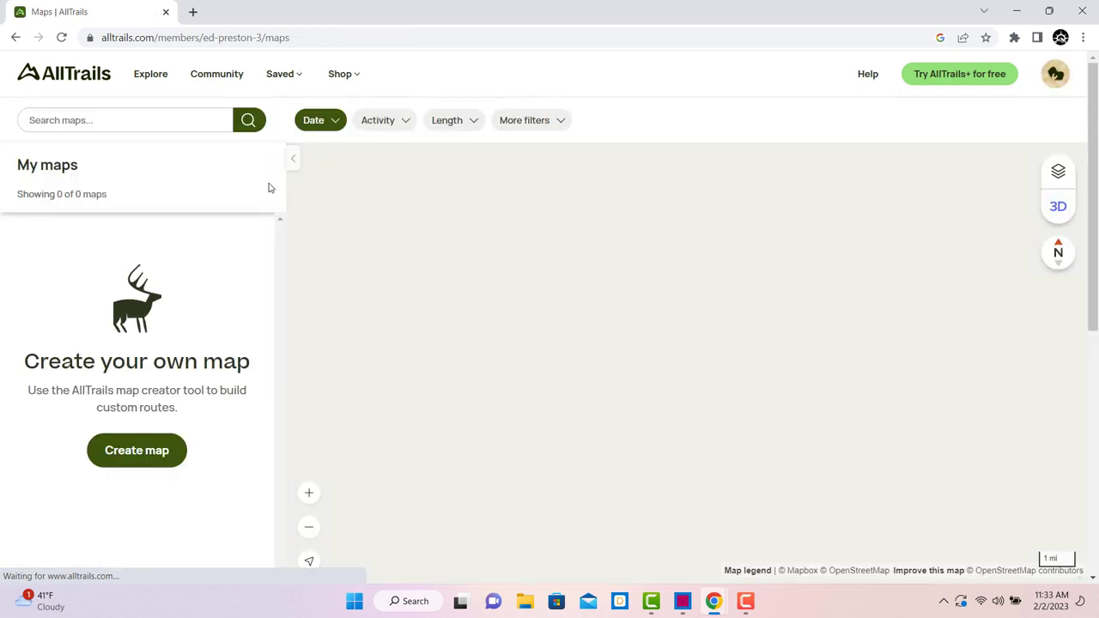
{"action": "left_click", "coordinate": [137, 451]}
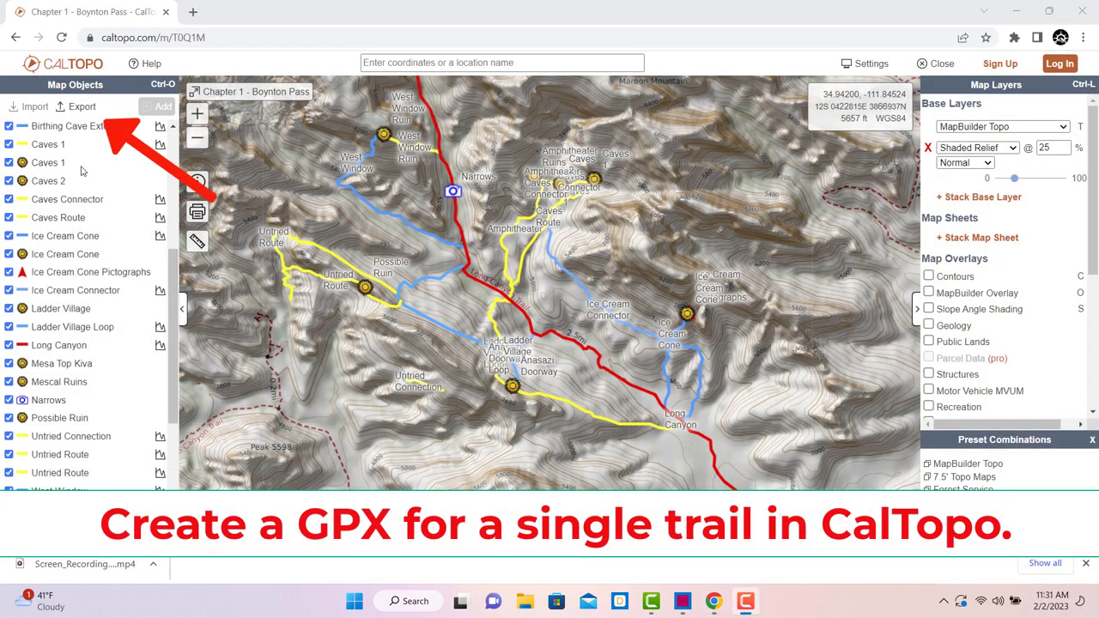
Export only the Long Canyon track from CalTopo as a GPX (handheld GPSs) download
{"action": "left_click", "coordinate": [77, 106]}
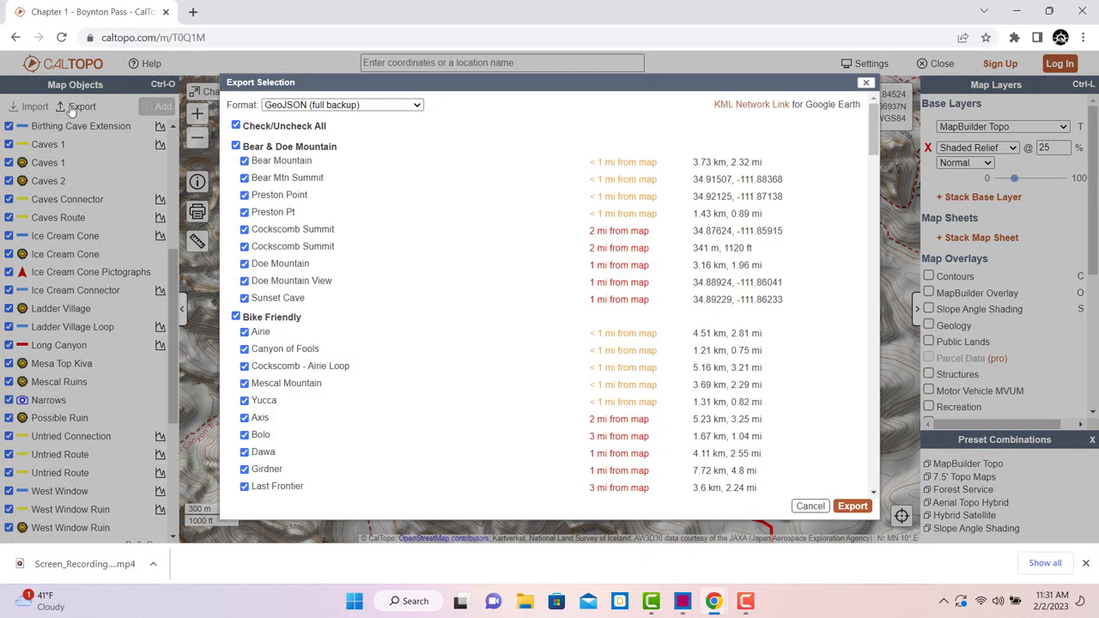
{"action": "left_click", "coordinate": [284, 105]}
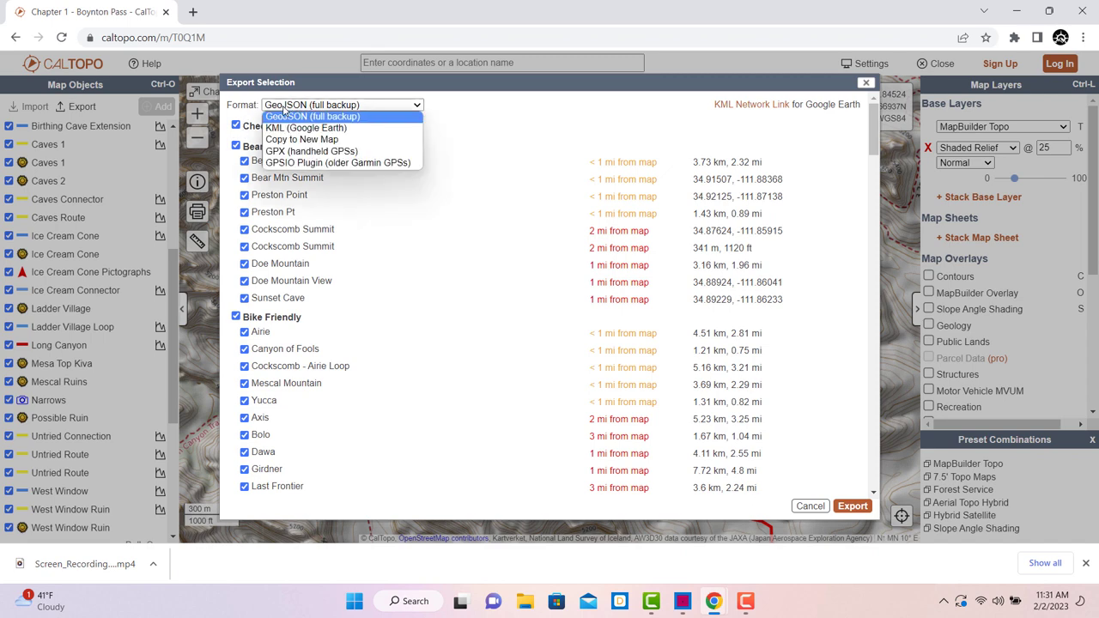
{"action": "left_click", "coordinate": [282, 153]}
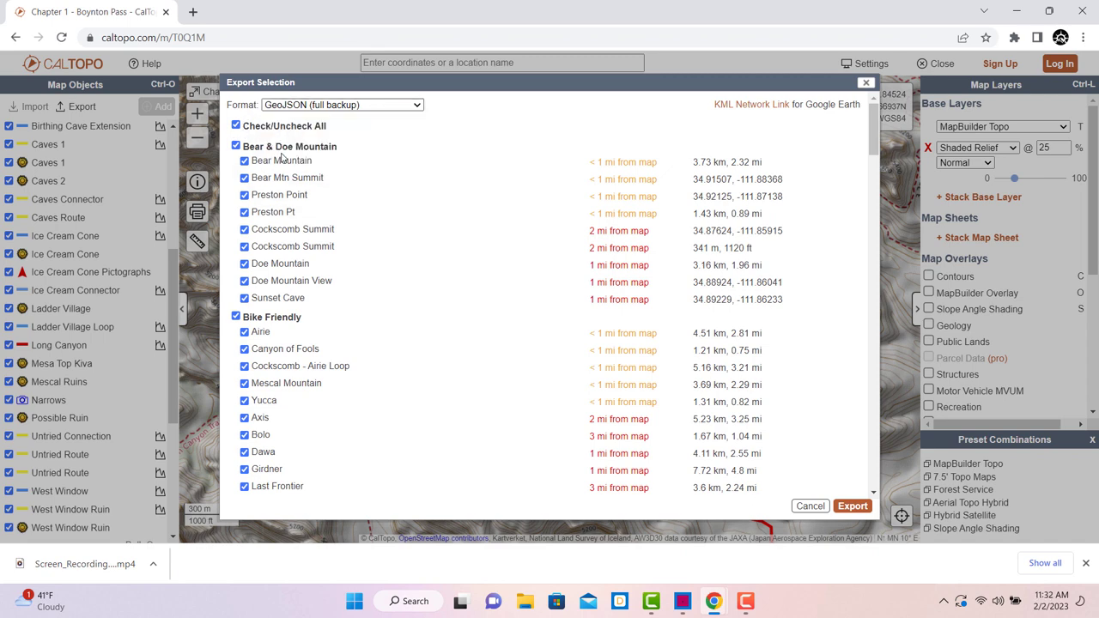
{"action": "left_click", "coordinate": [236, 144]}
{"action": "scroll", "coordinate": [356, 274], "scroll_direction": "down", "scroll_amount": 12}
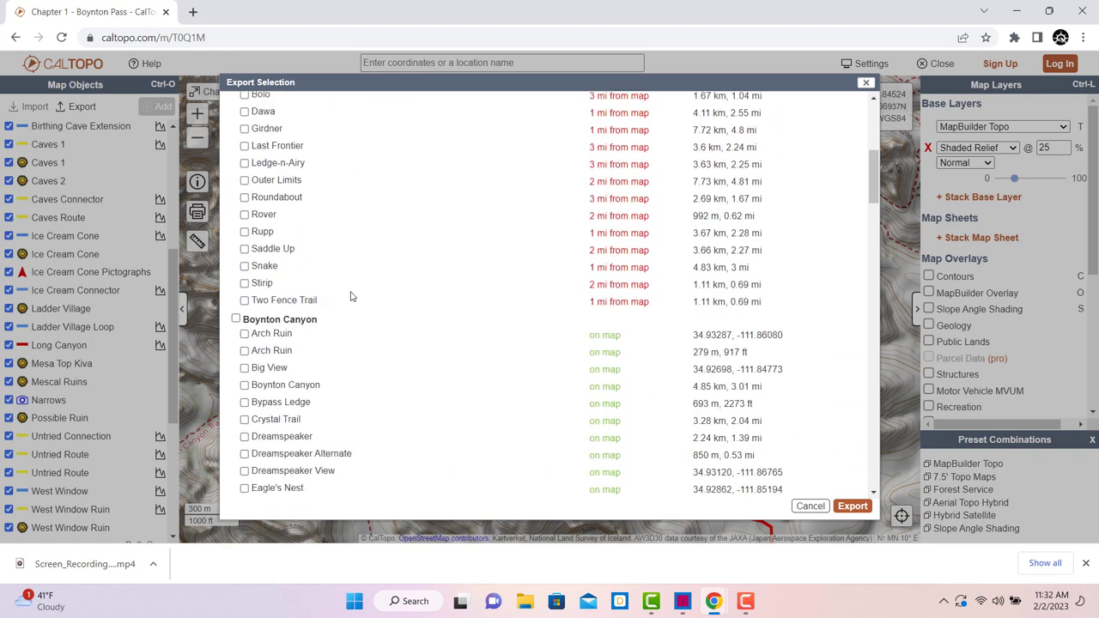
{"action": "scroll", "coordinate": [352, 319], "scroll_direction": "down", "scroll_amount": 15}
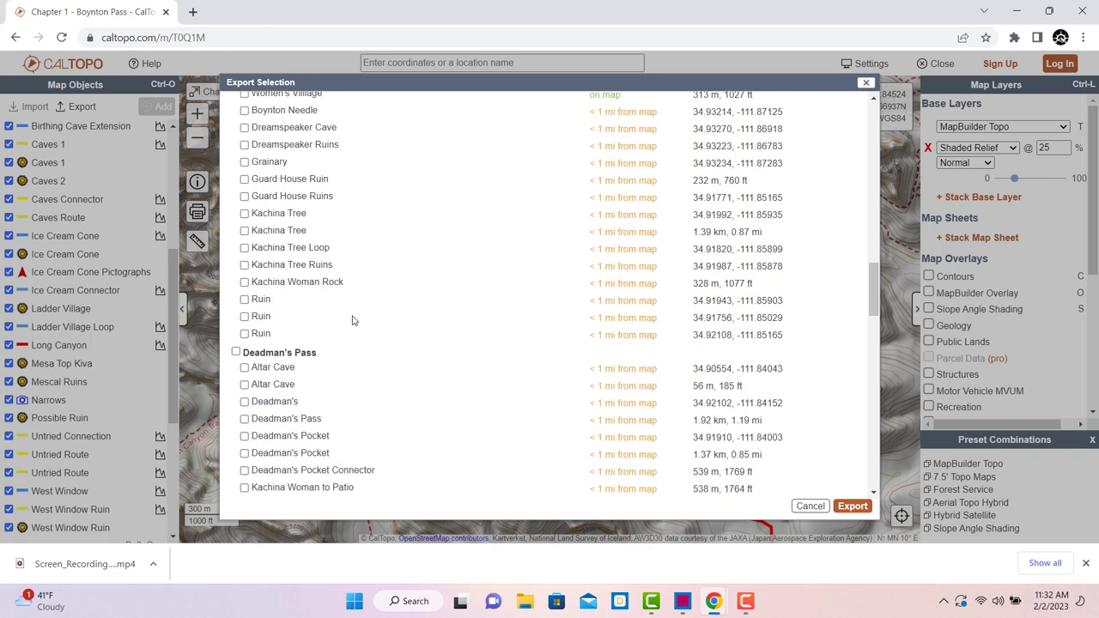
{"action": "scroll", "coordinate": [361, 329], "scroll_direction": "down", "scroll_amount": 8}
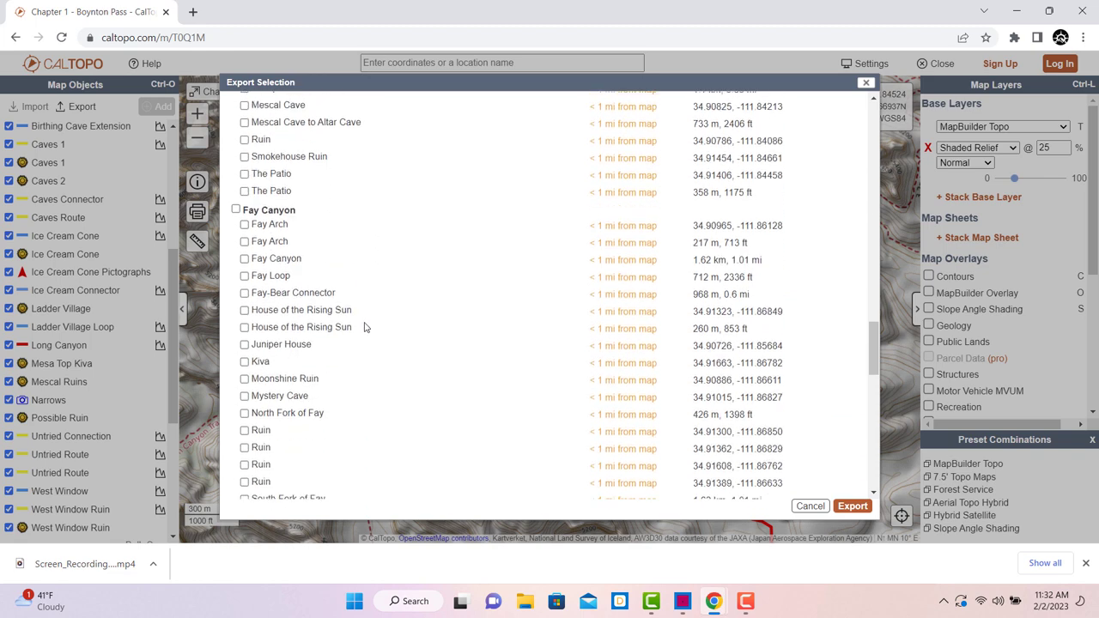
{"action": "scroll", "coordinate": [364, 319], "scroll_direction": "down", "scroll_amount": 3}
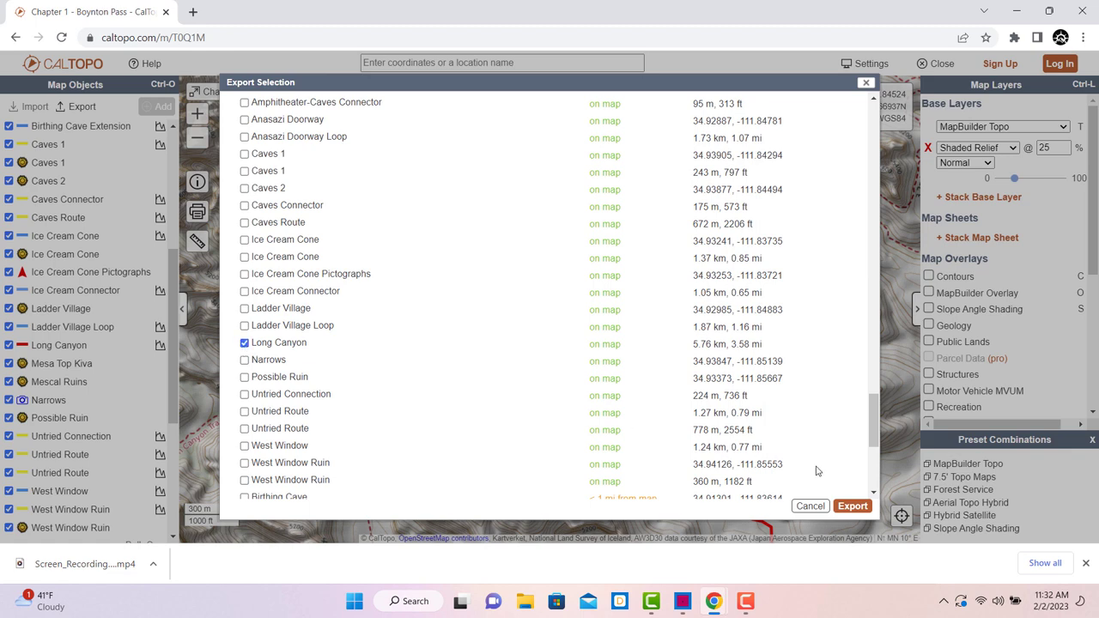
{"action": "left_click", "coordinate": [858, 506]}
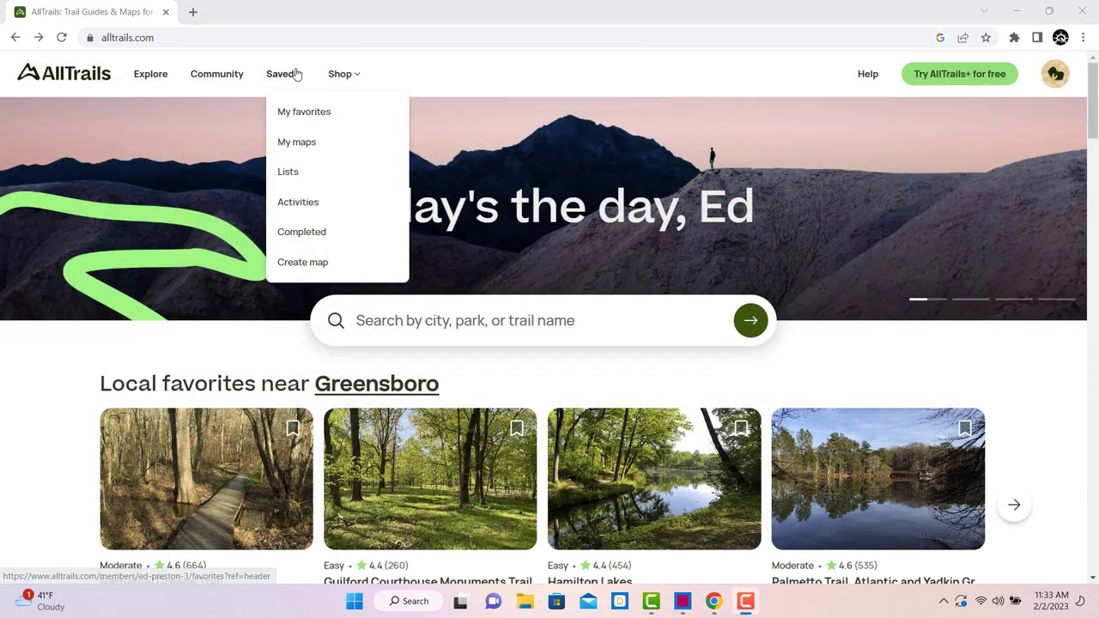
Go to AllTrails' My maps page via Saved and start a new custom map
{"action": "left_click", "coordinate": [299, 75]}
{"action": "mouse_move", "coordinate": [301, 77]}
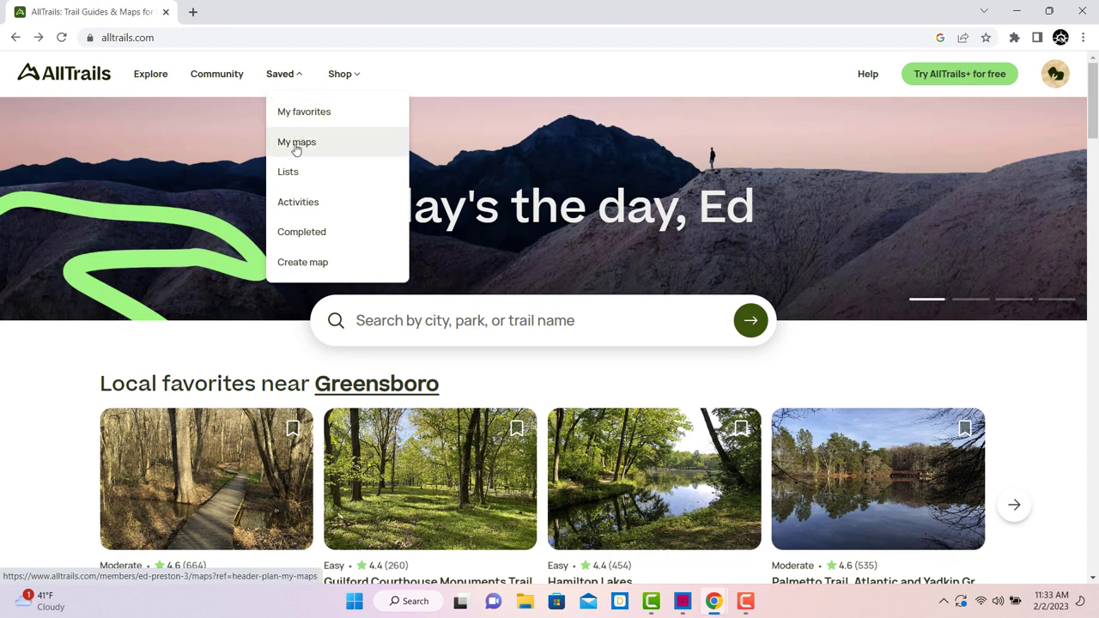
{"action": "left_click", "coordinate": [295, 143]}
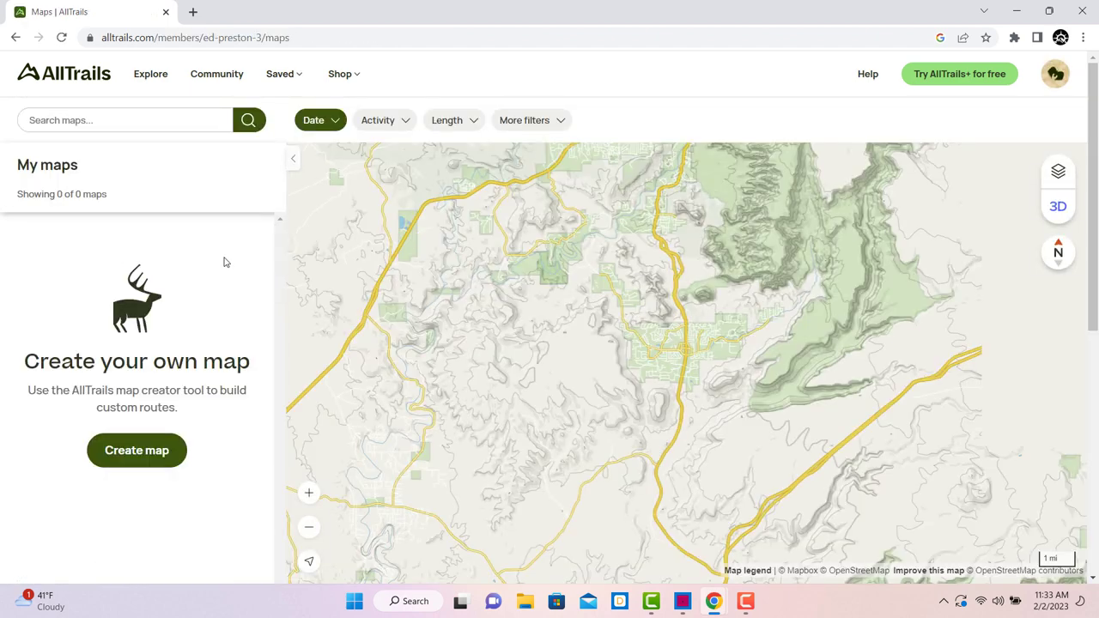
{"action": "left_click", "coordinate": [137, 451]}
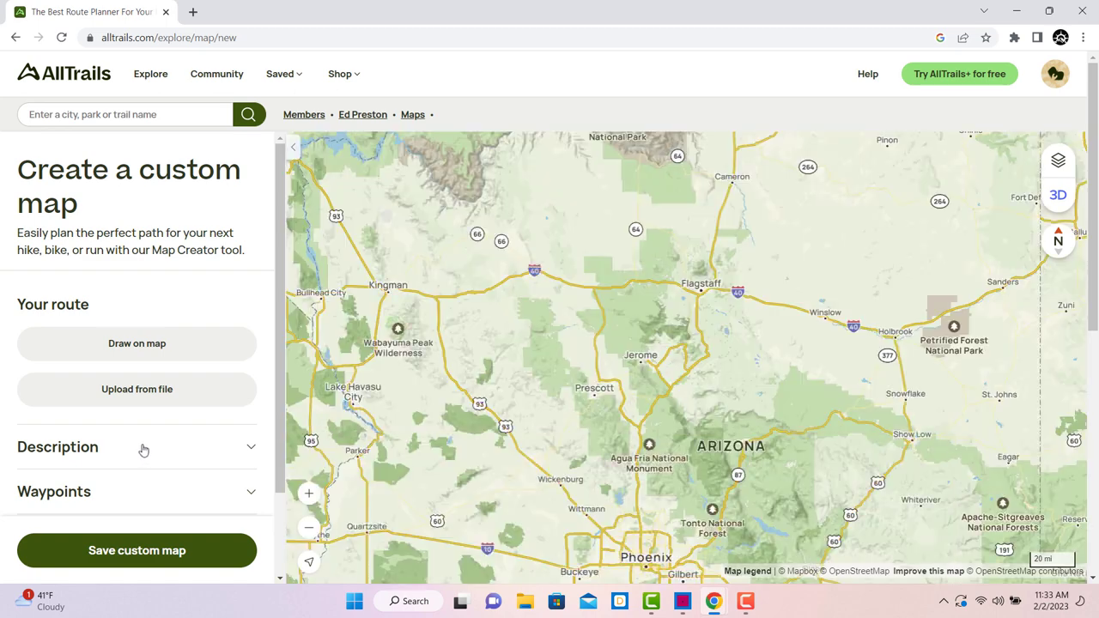
Upload Chapter_1_-_Boynton_Pass.gpx from Downloads to the new map and dismiss the upload message
{"action": "left_click", "coordinate": [124, 389]}
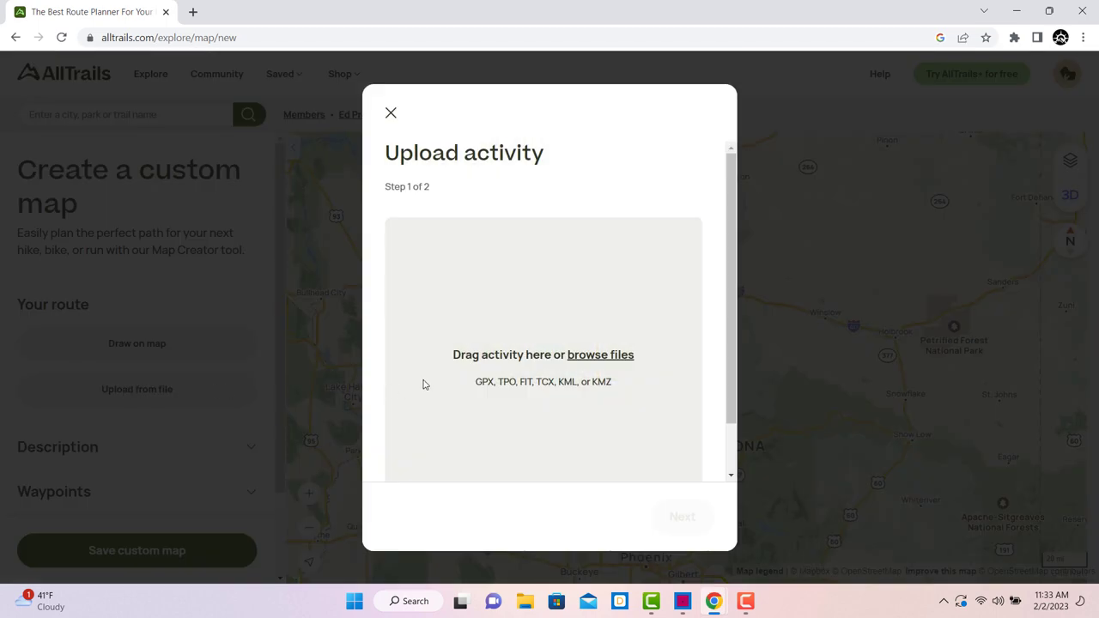
{"action": "left_click", "coordinate": [574, 355]}
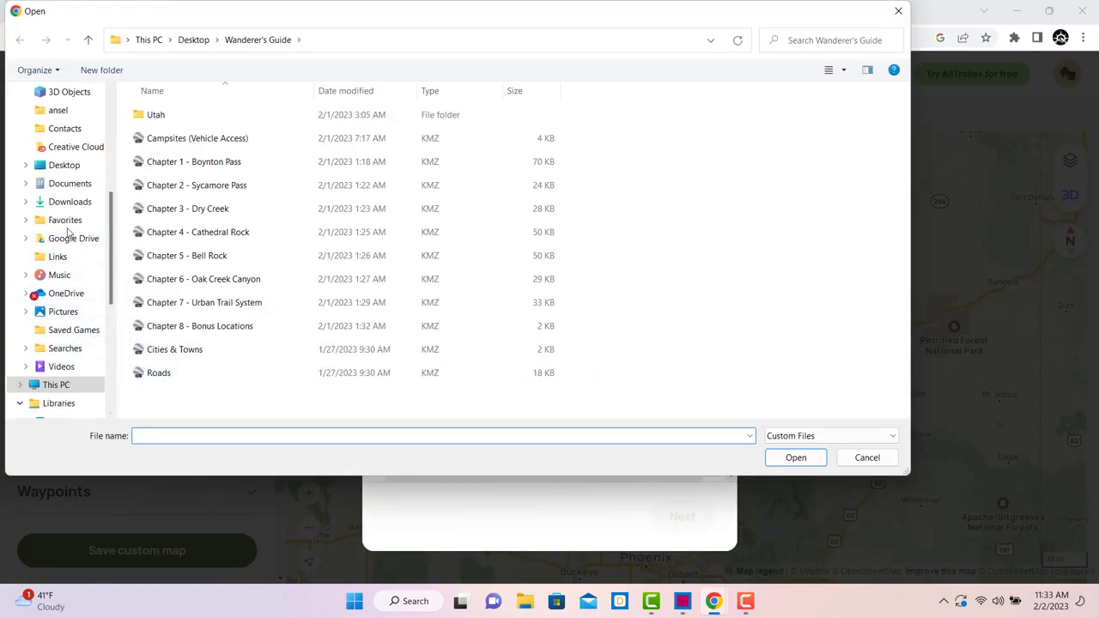
{"action": "left_click", "coordinate": [79, 203]}
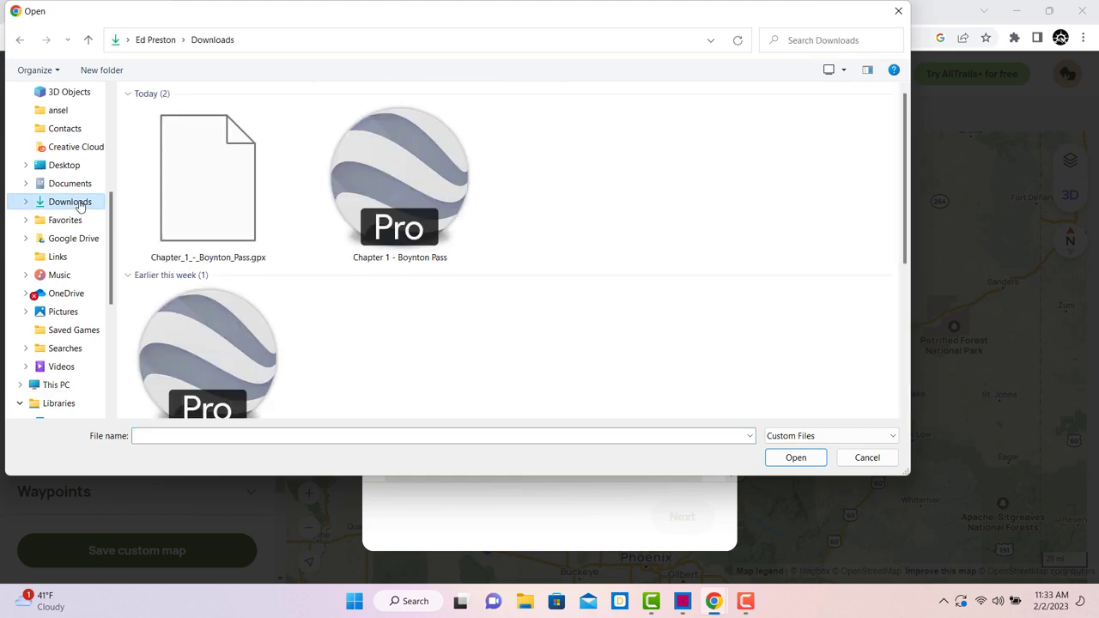
{"action": "left_click", "coordinate": [213, 194]}
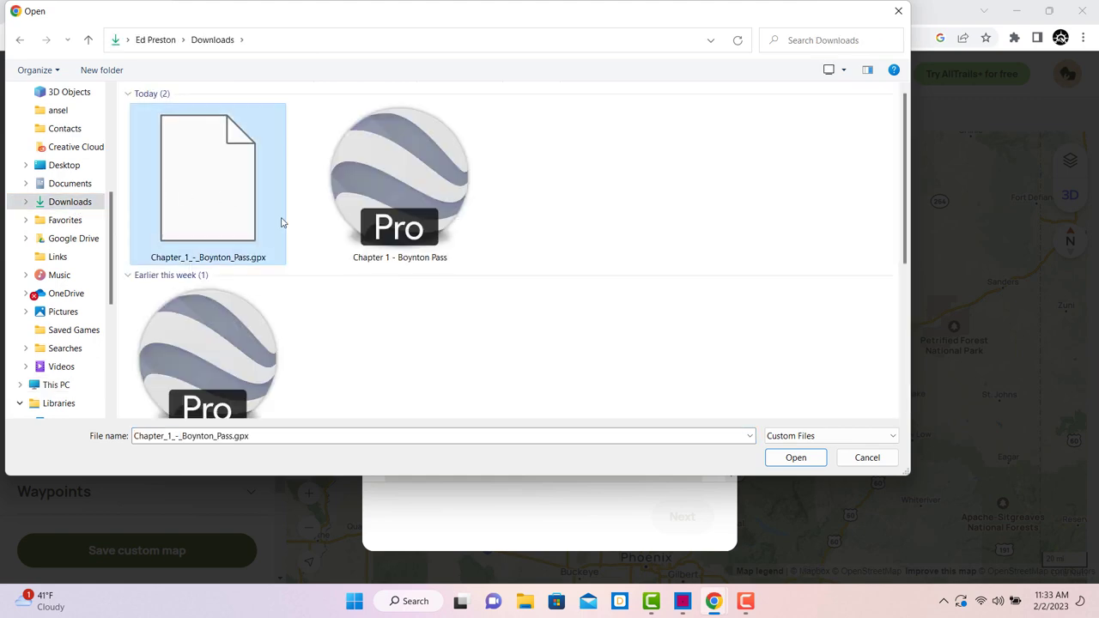
{"action": "left_click", "coordinate": [798, 456]}
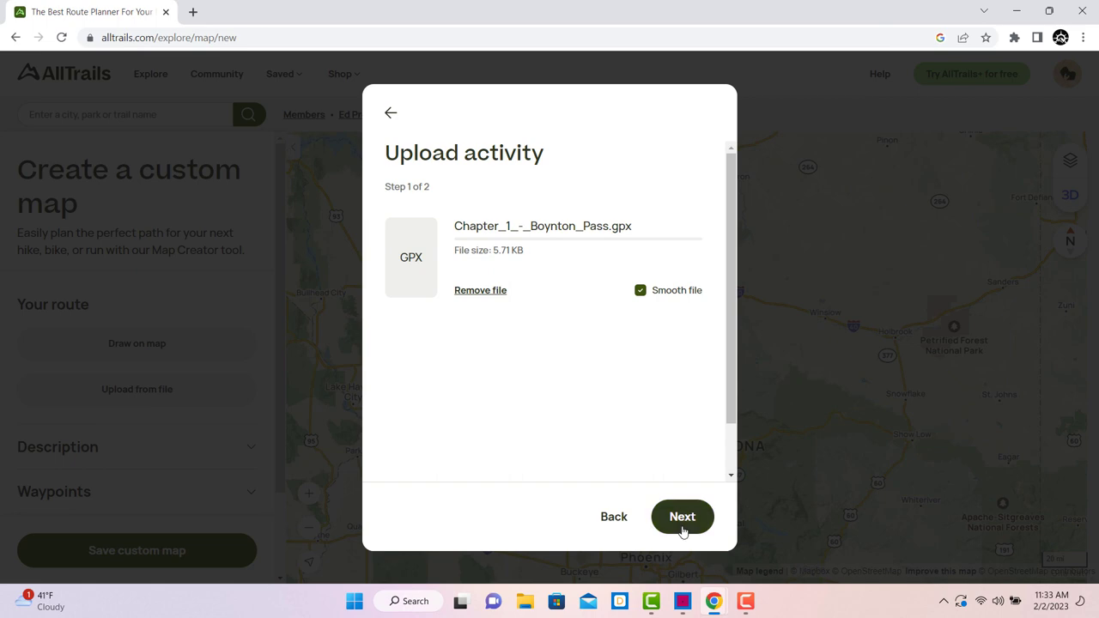
{"action": "left_click", "coordinate": [683, 518]}
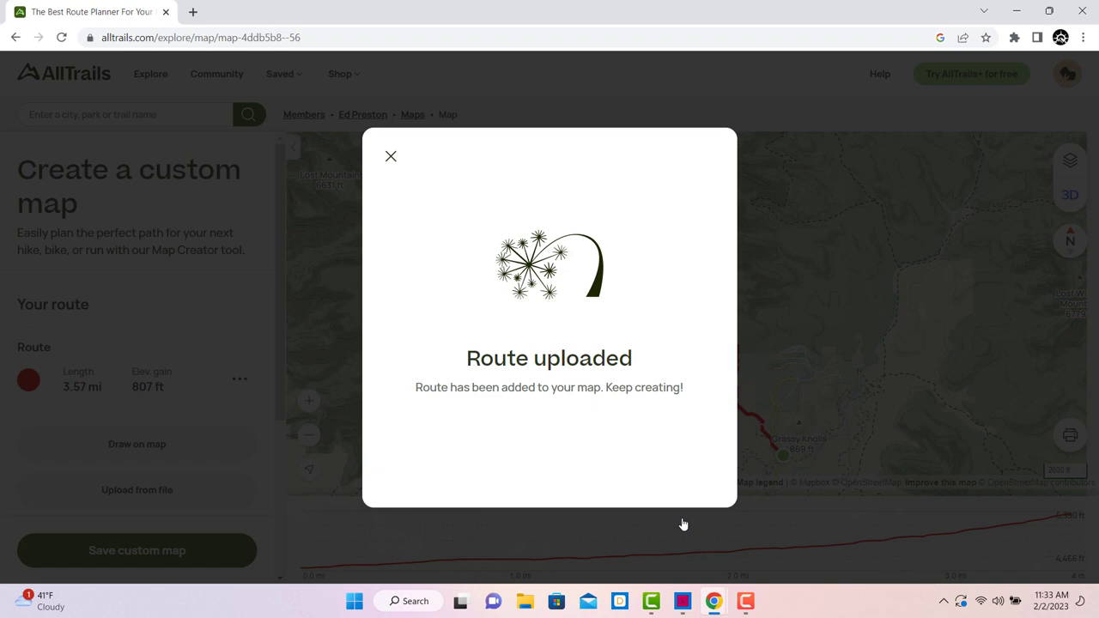
{"action": "left_click", "coordinate": [389, 156]}
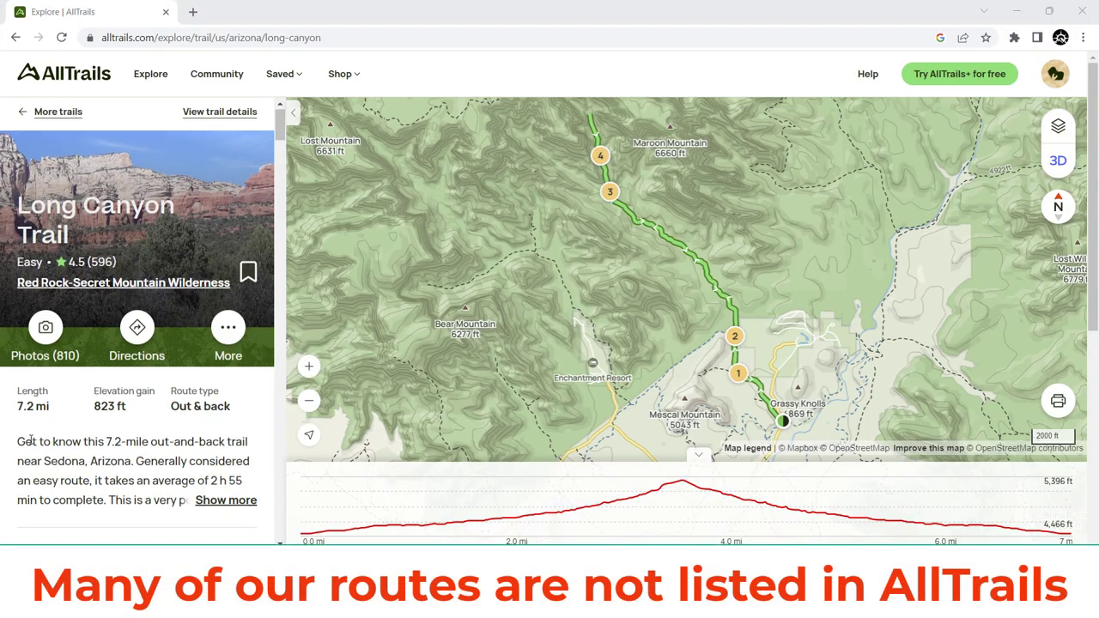
Scroll the Long Canyon Trail details panel down to its user reviews
{"action": "scroll", "coordinate": [51, 429], "scroll_direction": "down", "scroll_amount": 8}
{"action": "scroll", "coordinate": [86, 403], "scroll_direction": "down", "scroll_amount": 6}
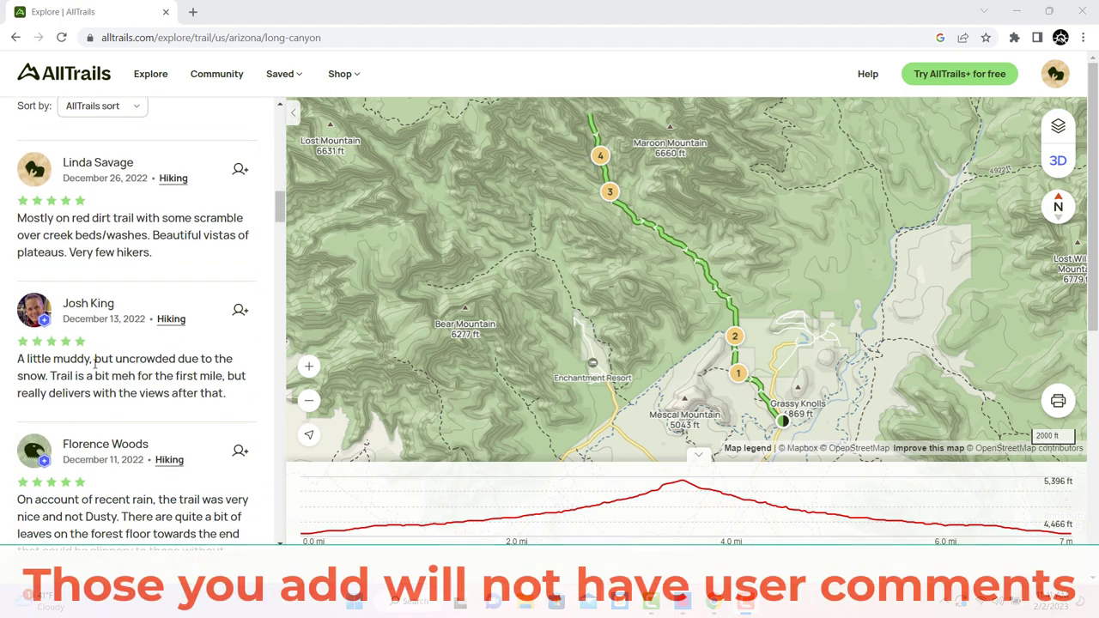
{"action": "scroll", "coordinate": [103, 371], "scroll_direction": "down", "scroll_amount": 1}
{"action": "scroll", "coordinate": [107, 376], "scroll_direction": "down", "scroll_amount": 1}
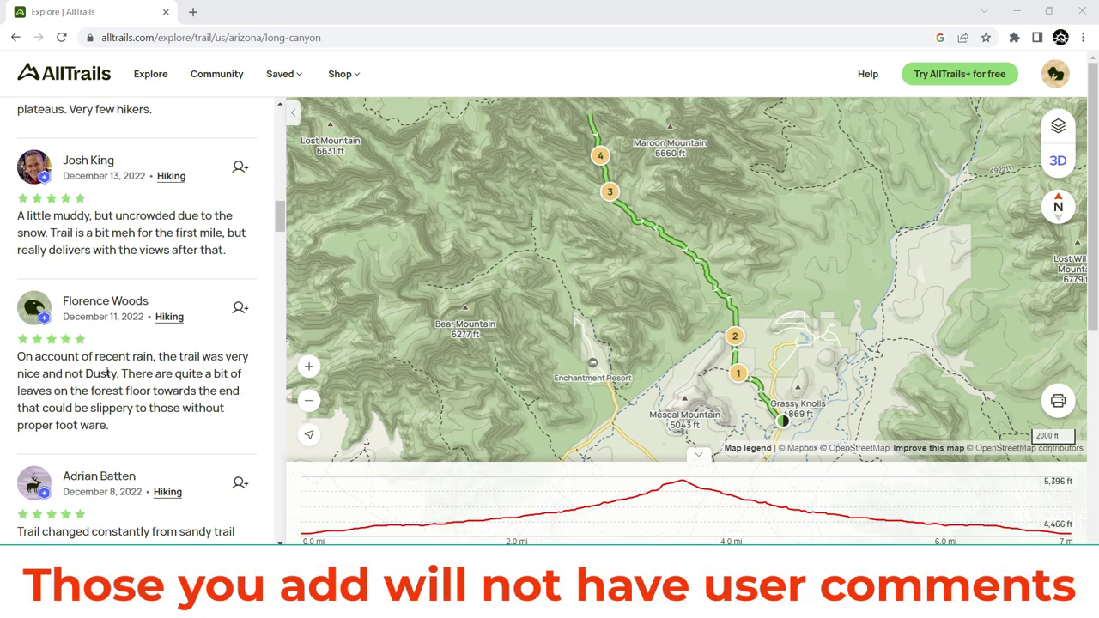
{"action": "scroll", "coordinate": [107, 378], "scroll_direction": "down", "scroll_amount": 3}
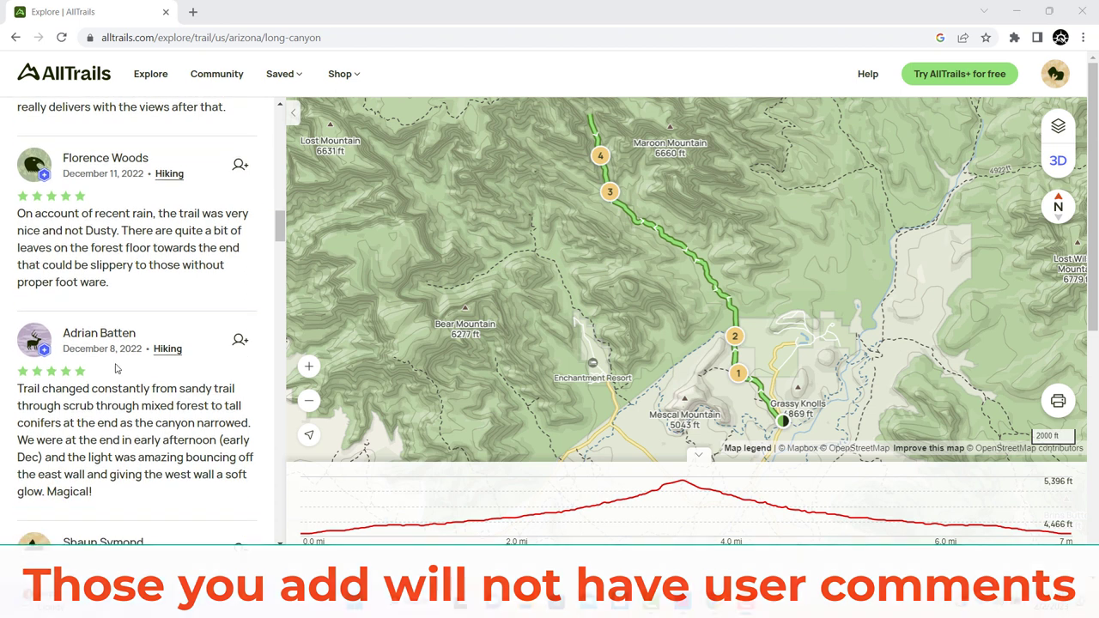
{"action": "scroll", "coordinate": [120, 360], "scroll_direction": "down", "scroll_amount": 1}
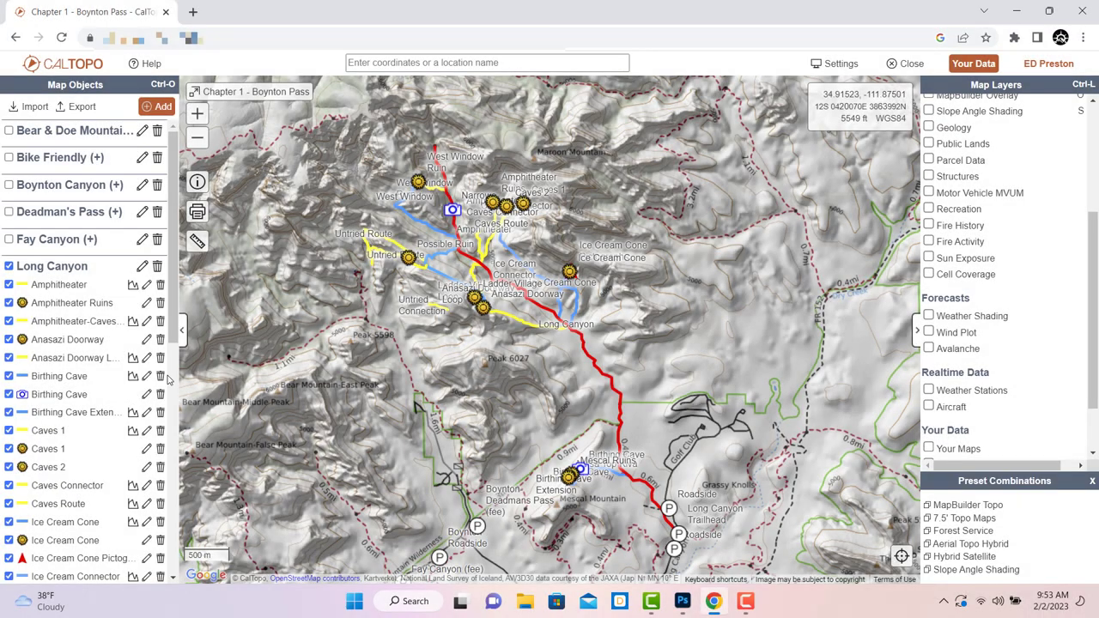
{"action": "scroll", "coordinate": [94, 380], "scroll_direction": "down", "scroll_amount": 1}
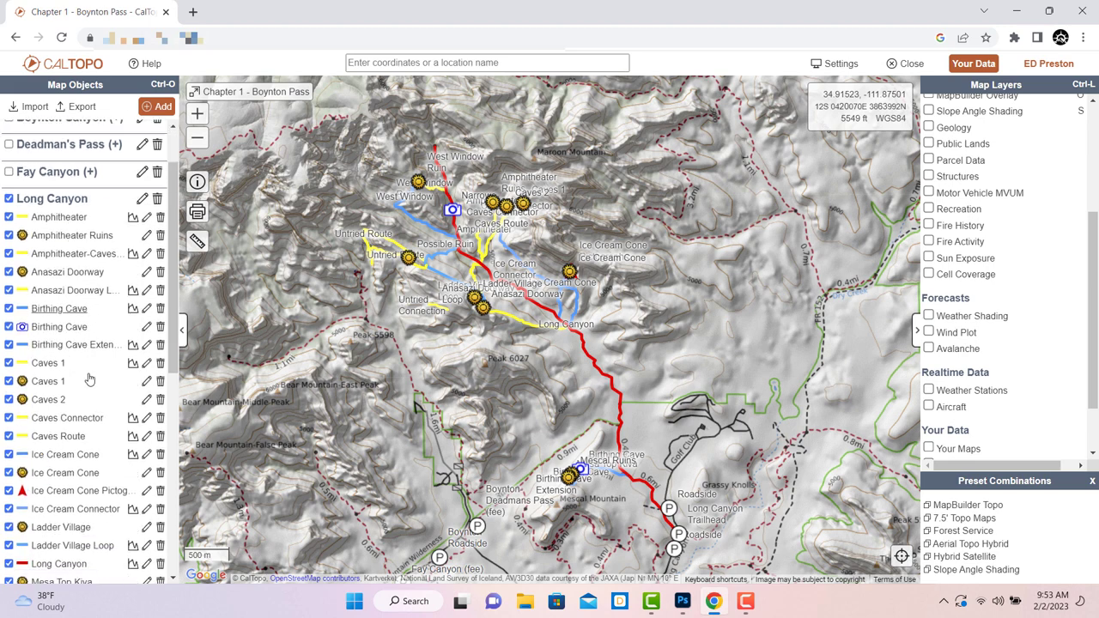
{"action": "scroll", "coordinate": [88, 373], "scroll_direction": "up", "scroll_amount": 1}
{"action": "scroll", "coordinate": [83, 371], "scroll_direction": "up", "scroll_amount": 1}
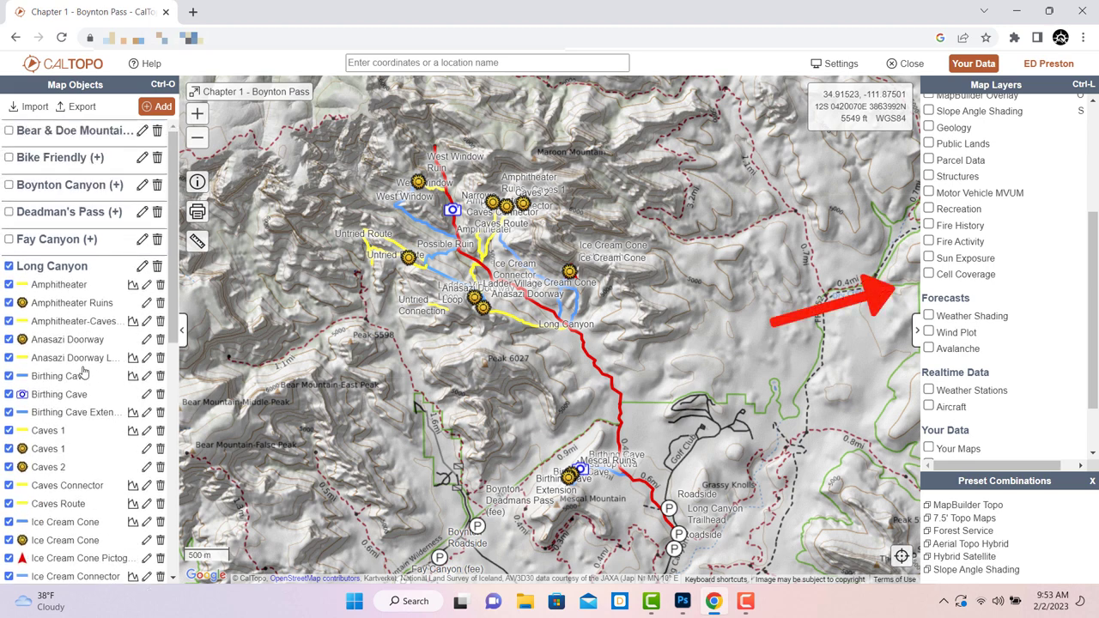
{"action": "scroll", "coordinate": [86, 373], "scroll_direction": "down", "scroll_amount": 6}
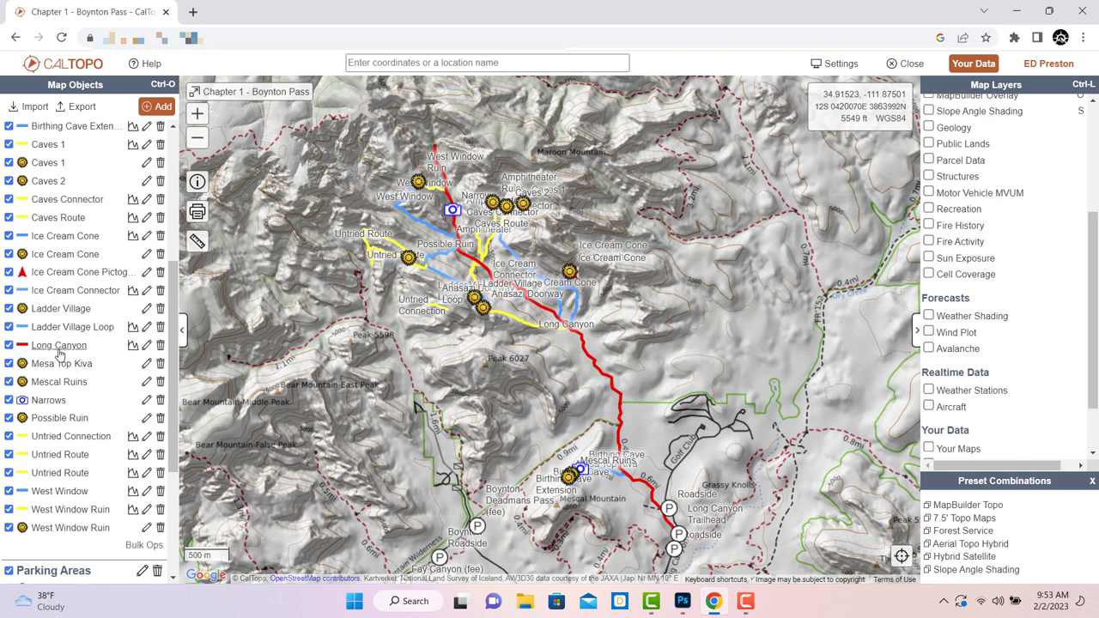
View the Long Canyon route's elevation profile, then close it
{"action": "left_click", "coordinate": [58, 346]}
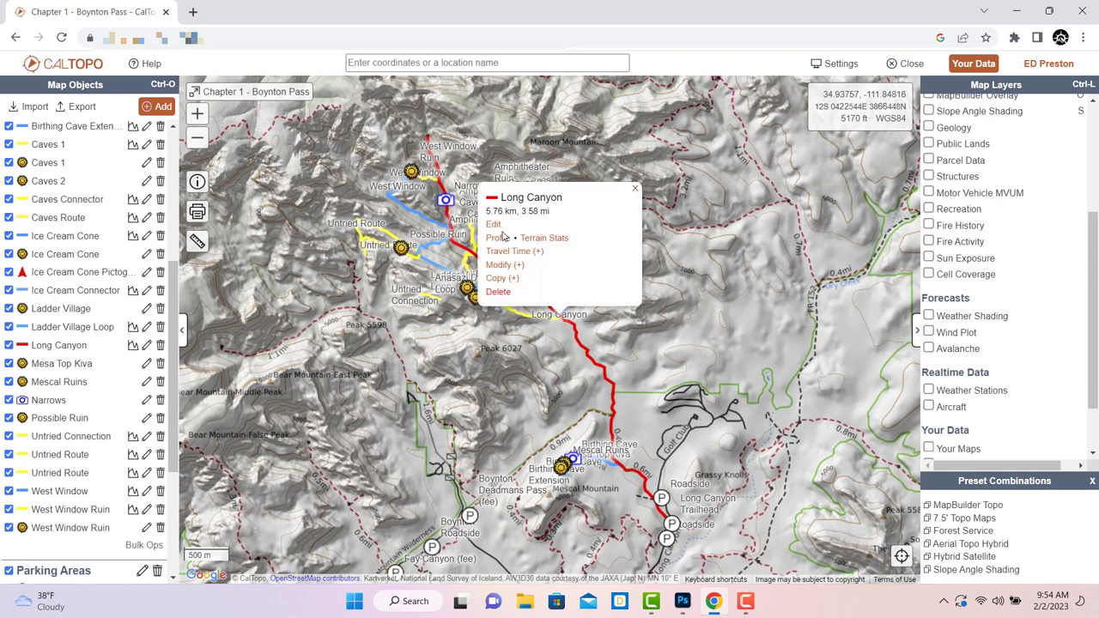
{"action": "left_click", "coordinate": [498, 240]}
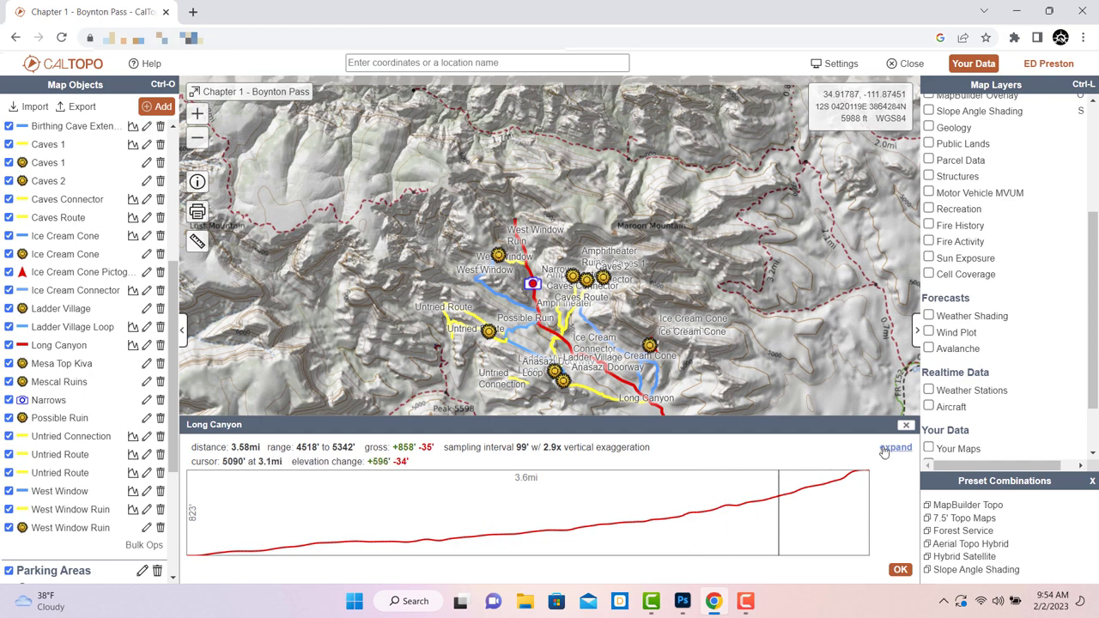
{"action": "left_click", "coordinate": [905, 425]}
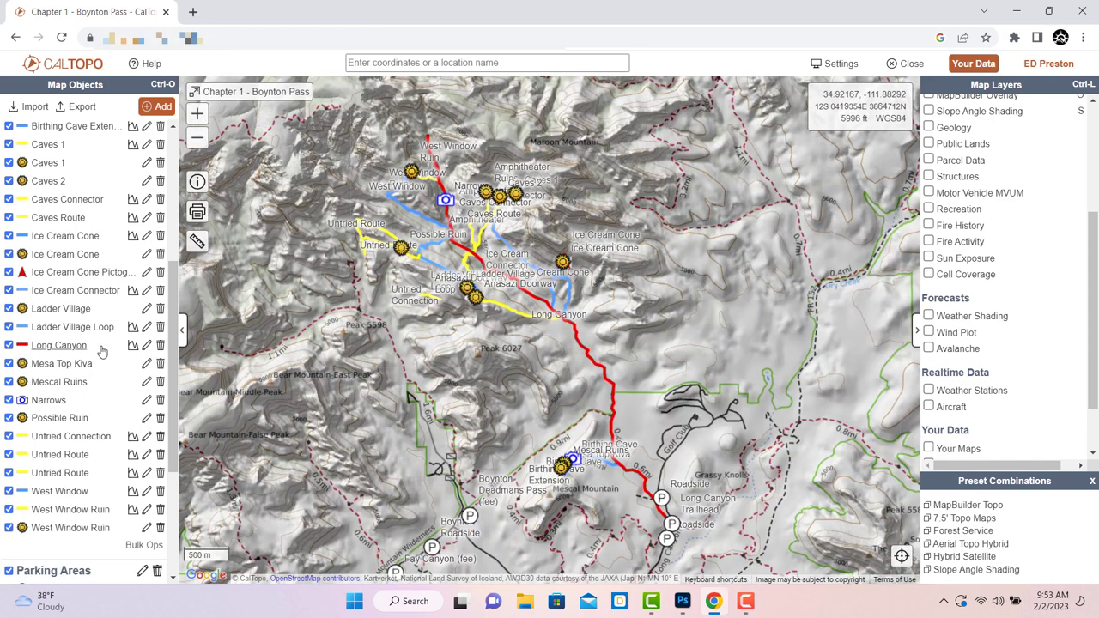
Check Long Canyon's terrain statistics, then show its estimated travel times
{"action": "left_click", "coordinate": [58, 345]}
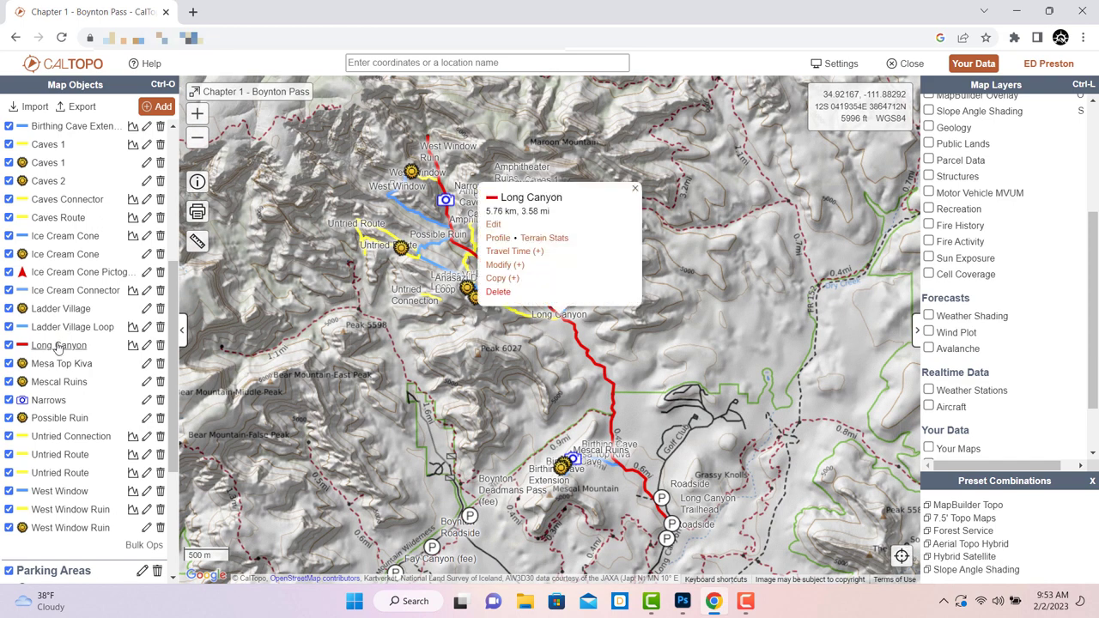
{"action": "left_click", "coordinate": [542, 240]}
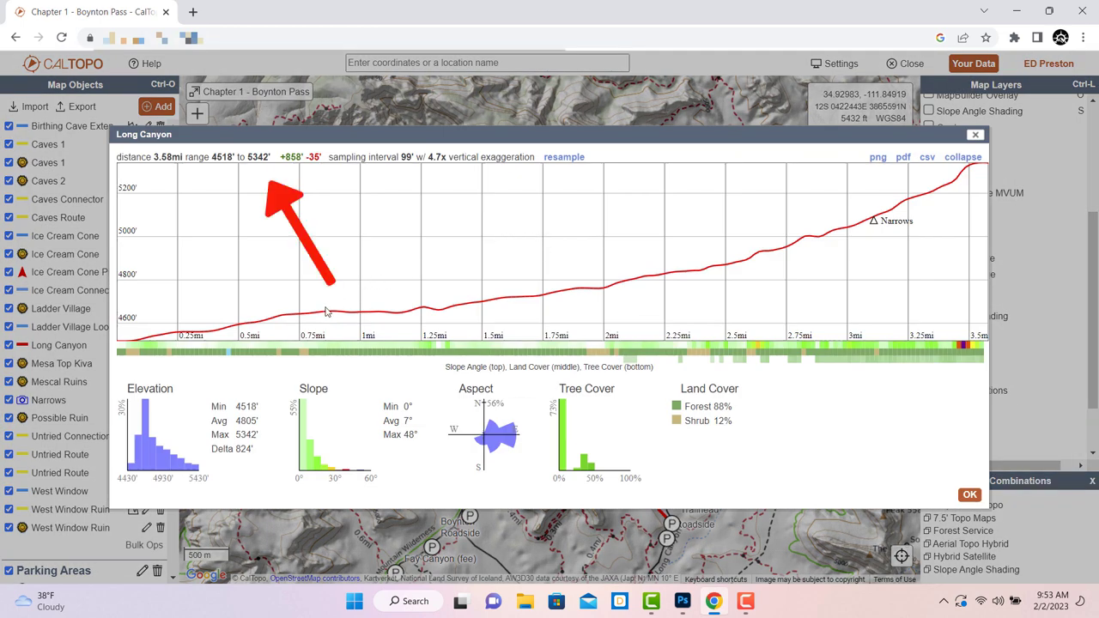
{"action": "key", "text": "Escape"}
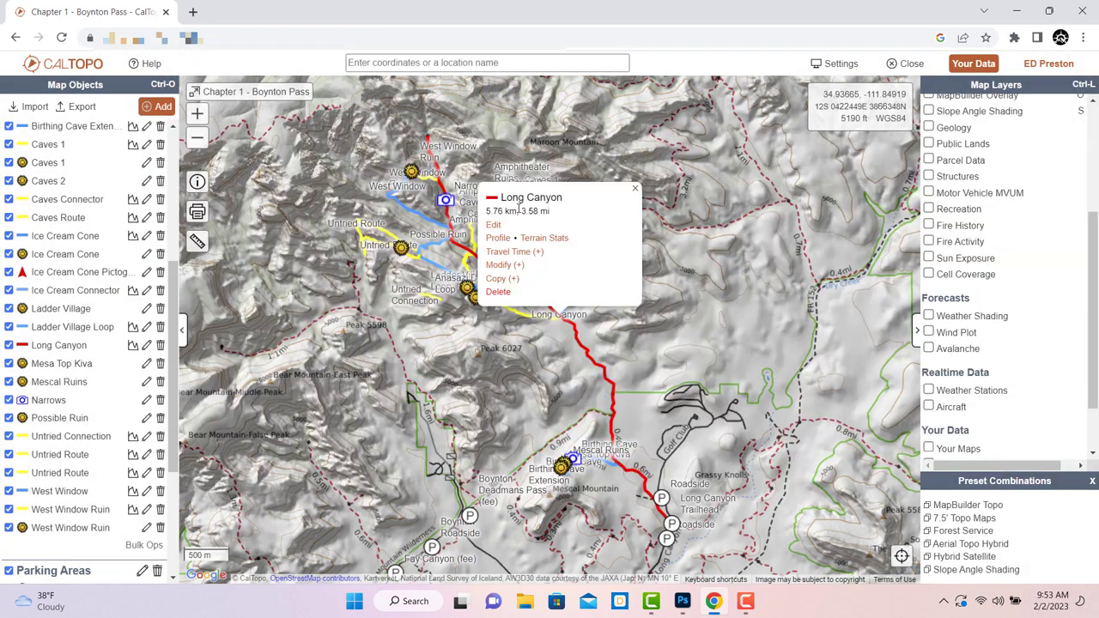
{"action": "left_click", "coordinate": [500, 253]}
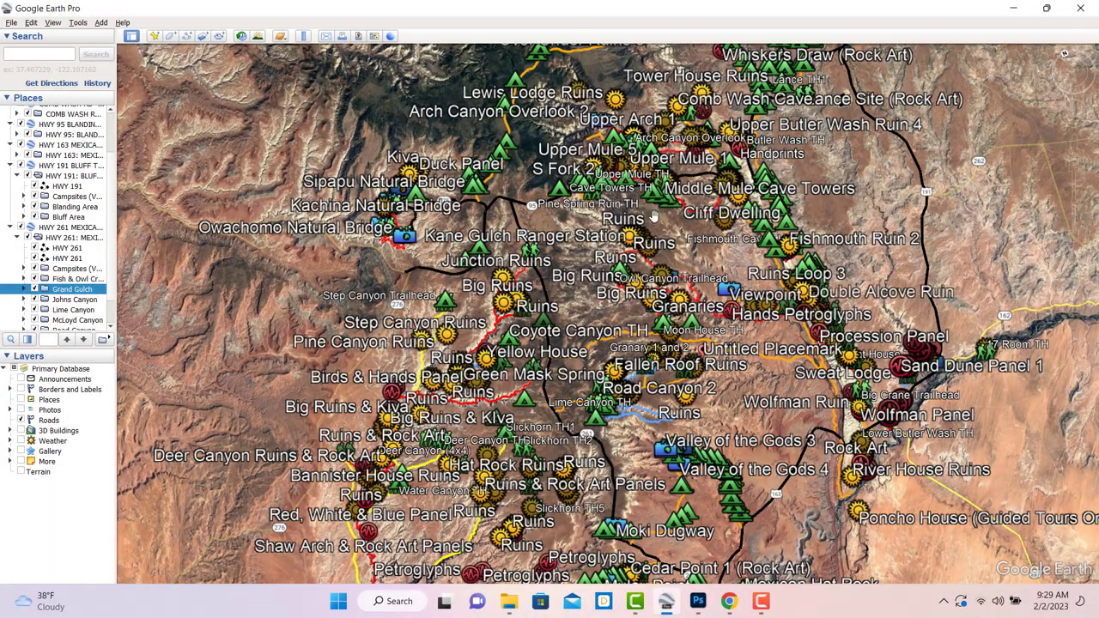
Zoom in and pan to centre the Grand Gulch canyon ruins like Jailhouse Ruin
{"action": "scroll", "coordinate": [601, 244], "scroll_direction": "up", "scroll_amount": 5}
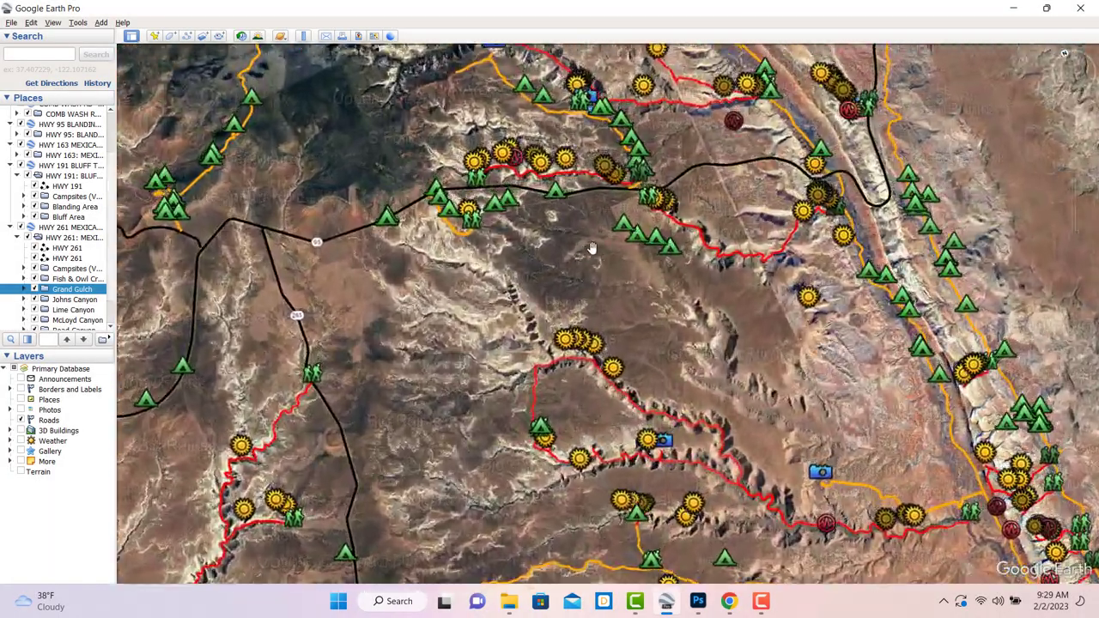
{"action": "left_click_drag", "start_coordinate": [591, 248], "coordinate": [559, 382]}
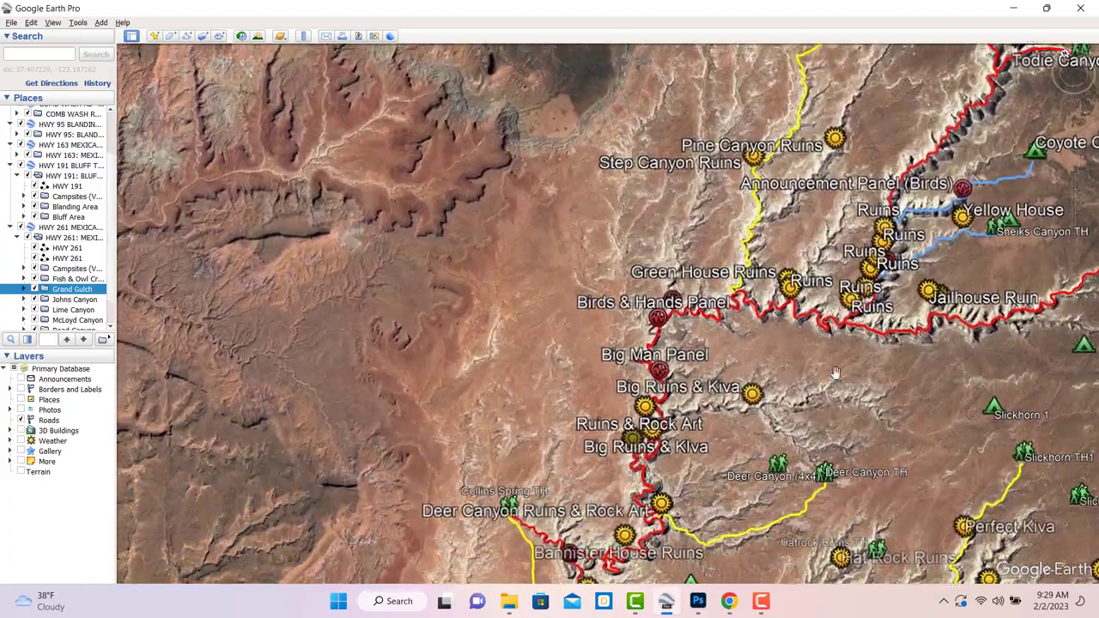
{"action": "scroll", "coordinate": [906, 279], "scroll_direction": "up", "scroll_amount": 5}
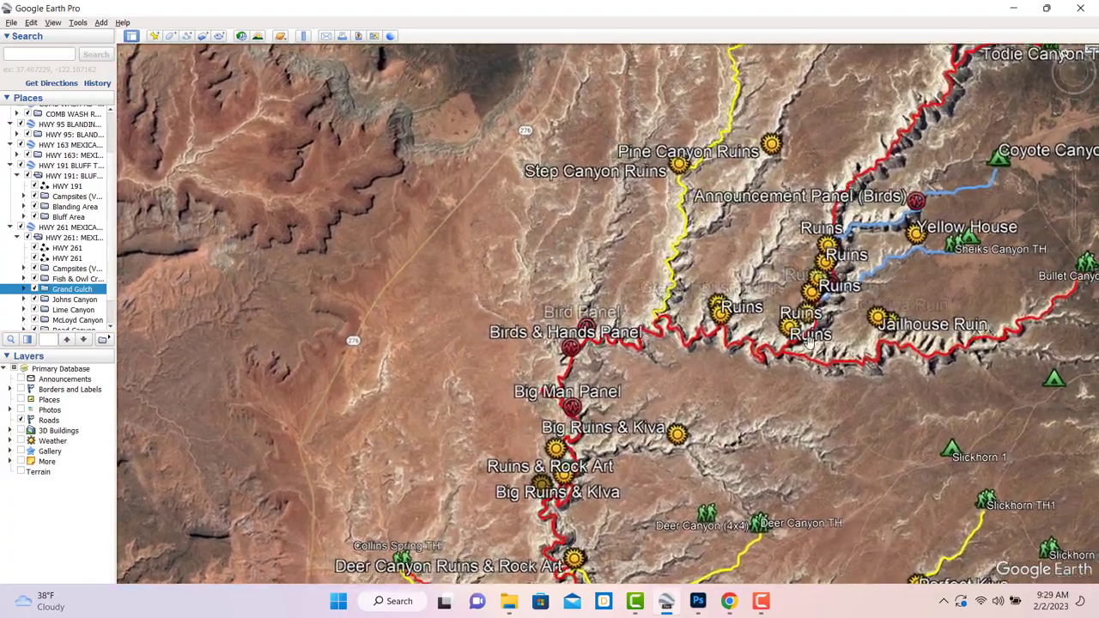